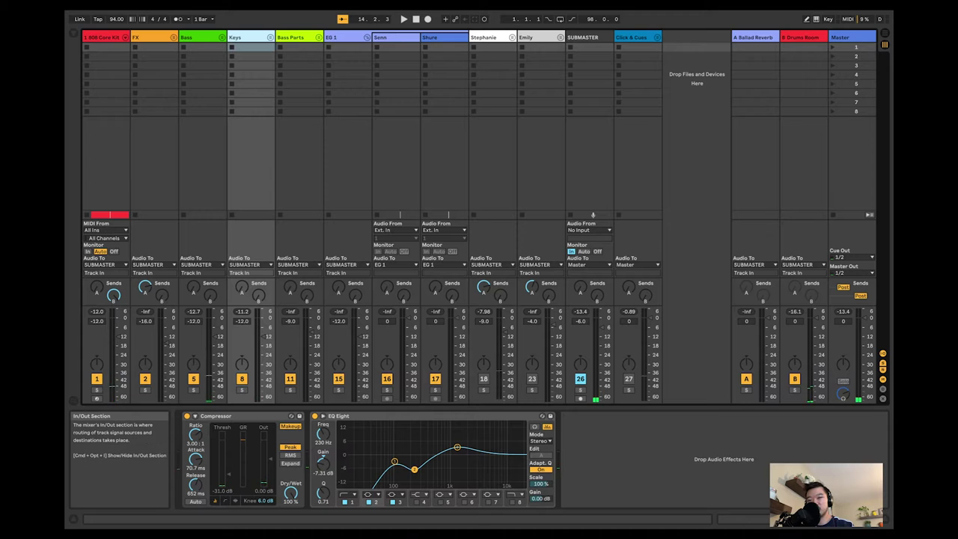
Show the browser and look through the Room presets of the Reverb audio effect
key("alt+super+b")
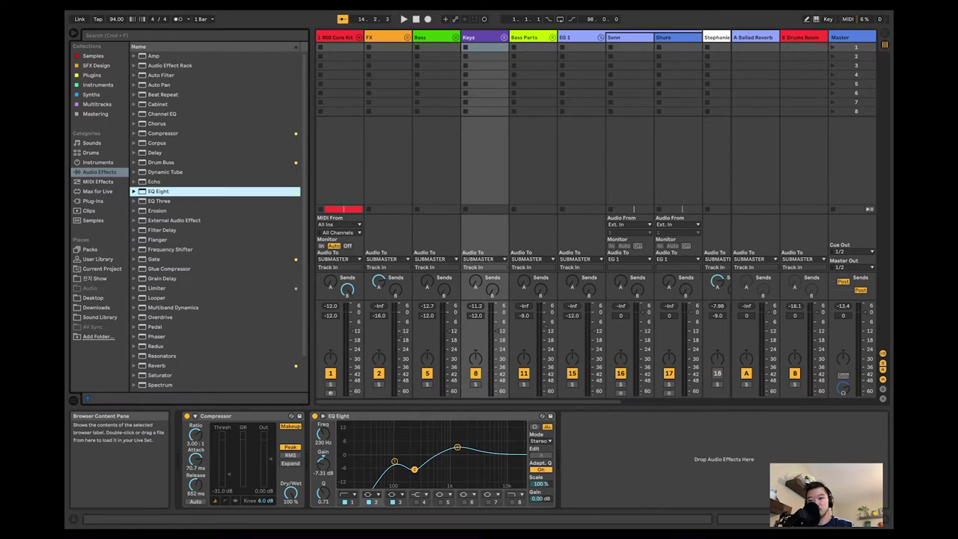
left_click(161, 375)
left_click(157, 365)
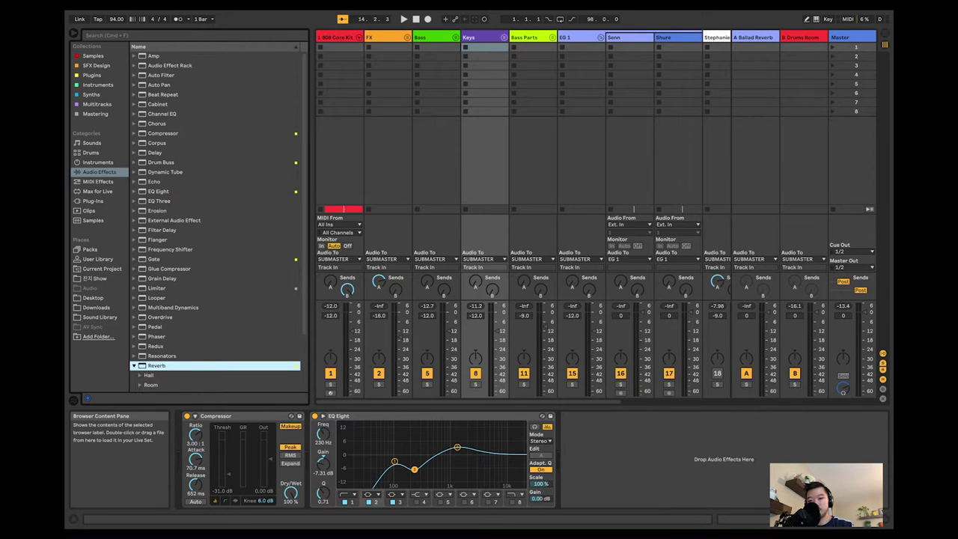
scroll(215, 222, "down", 3)
left_click(140, 322)
scroll(215, 222, "down", 5)
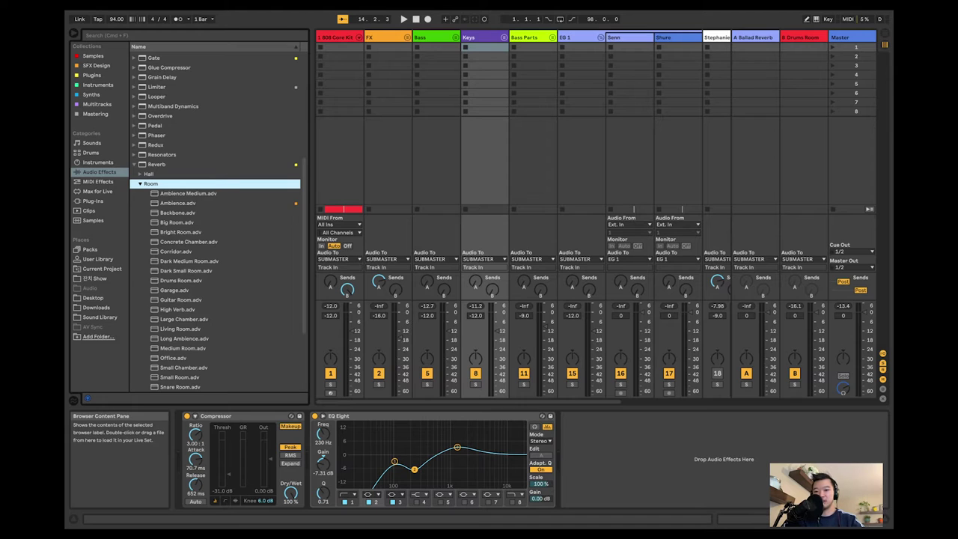
scroll(215, 223, "down", 3)
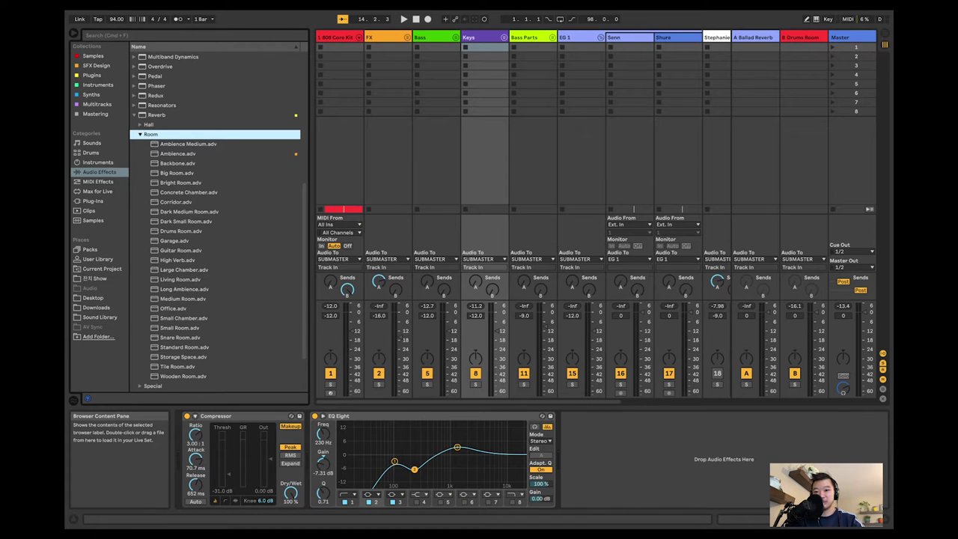
left_click(184, 289)
Load the Outer Space preset from the Special reverb presets onto the Keys track after EQ Eight
key("Left")
key("Left")
key("Down")
key("Right")
scroll(184, 289, "down", 2)
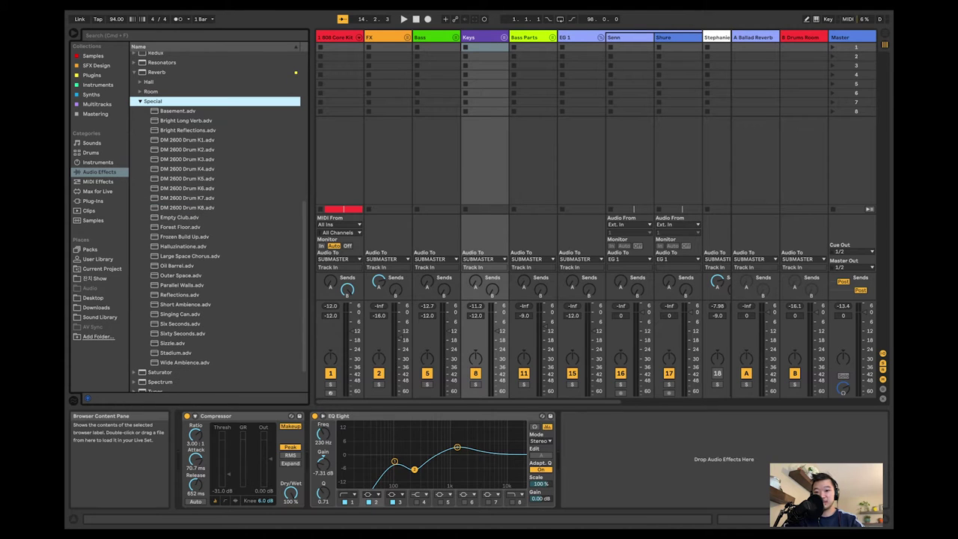
left_click(182, 334)
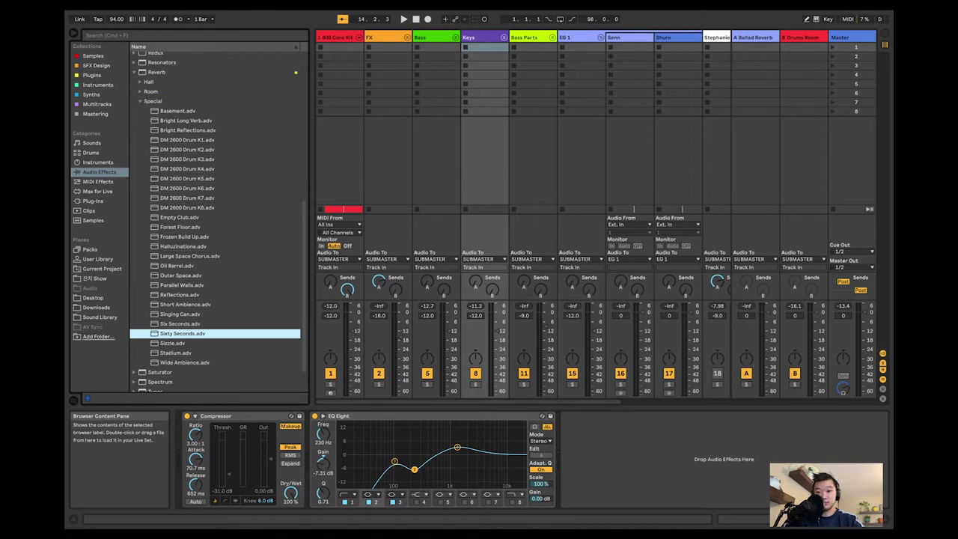
left_click(182, 275)
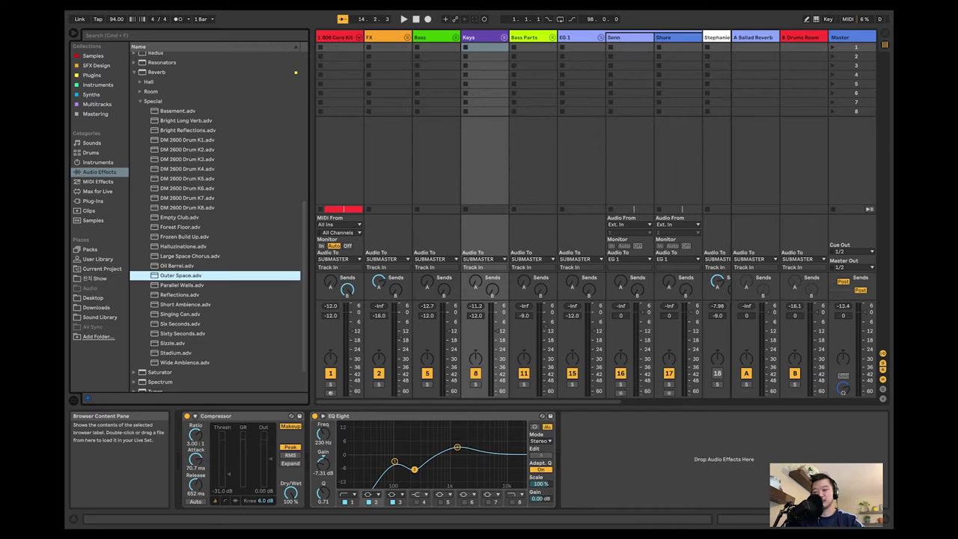
key("Return")
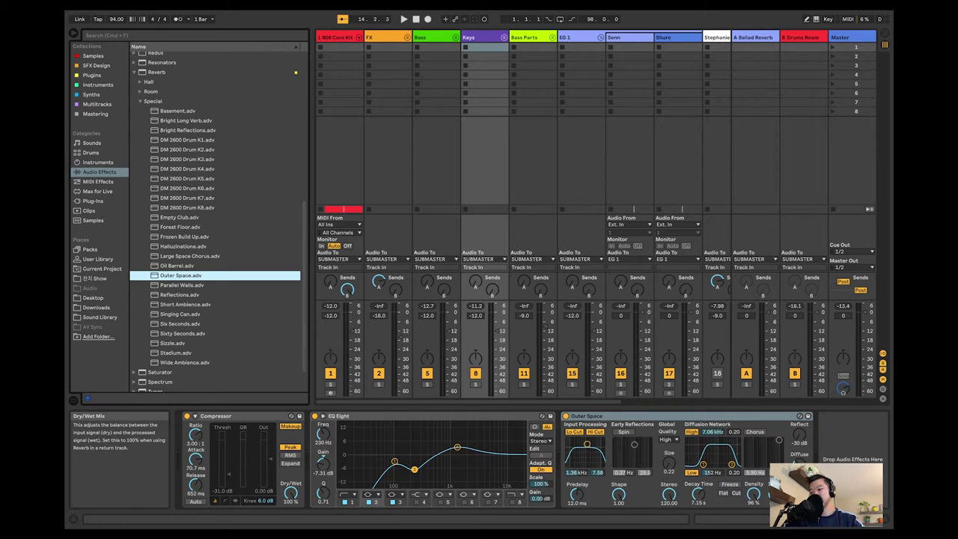
Solo the Keys track and audition the Outer Space reverb during playback, trying its Dry/Wet mix
left_click(799, 494)
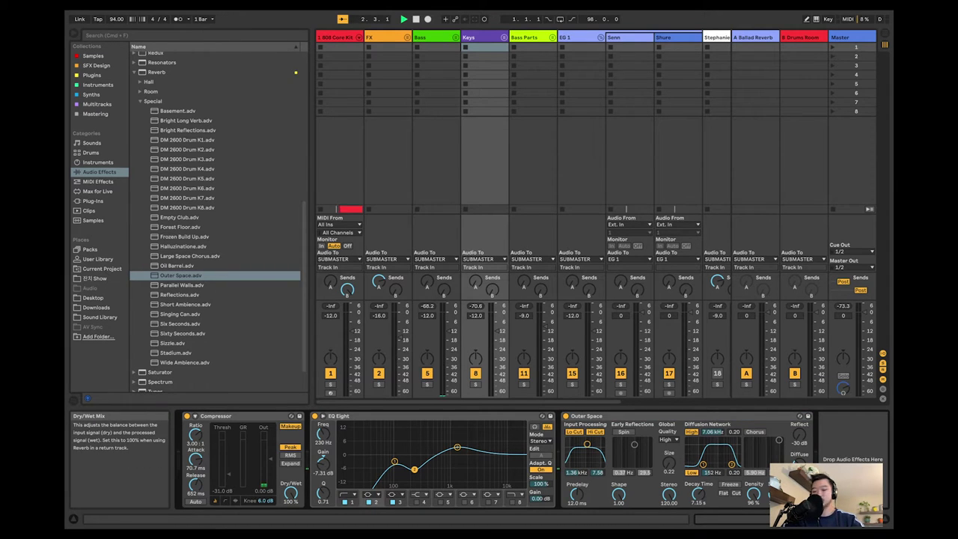
key("Tab")
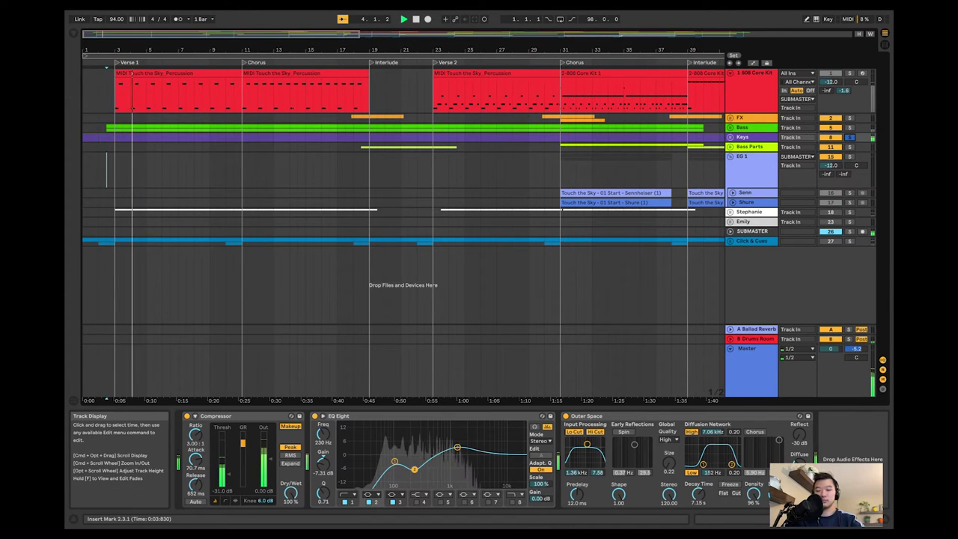
key("Tab")
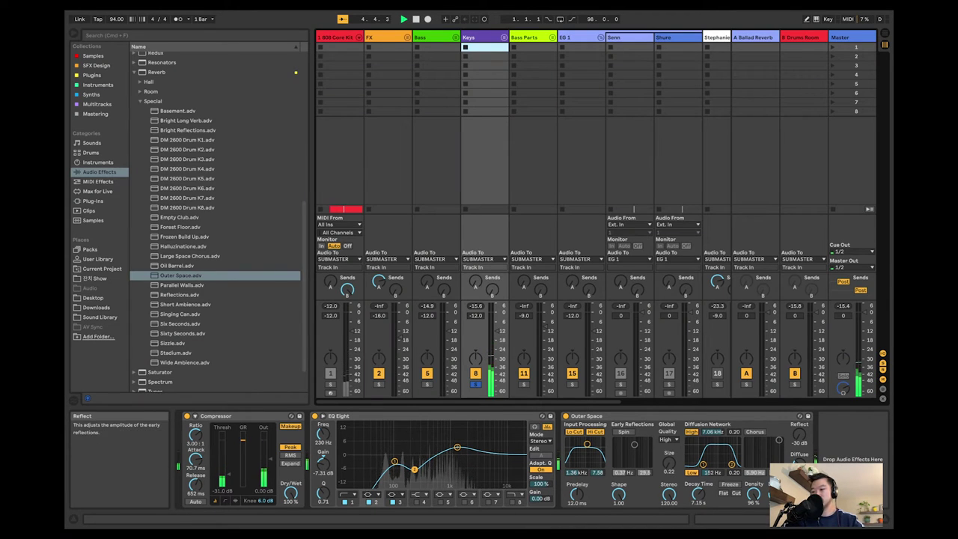
left_click(799, 494)
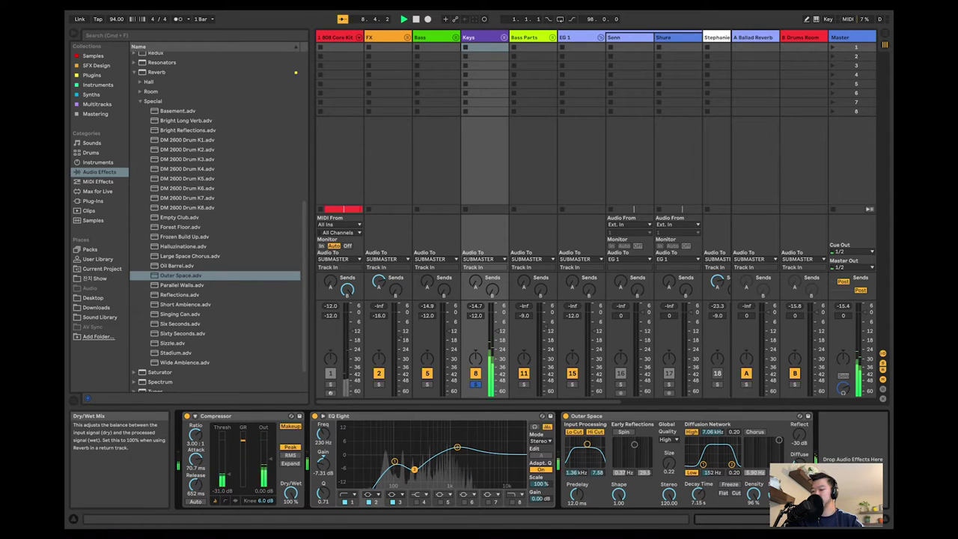
Stop playback and delete the Outer Space reverb from the Keys track
key("space")
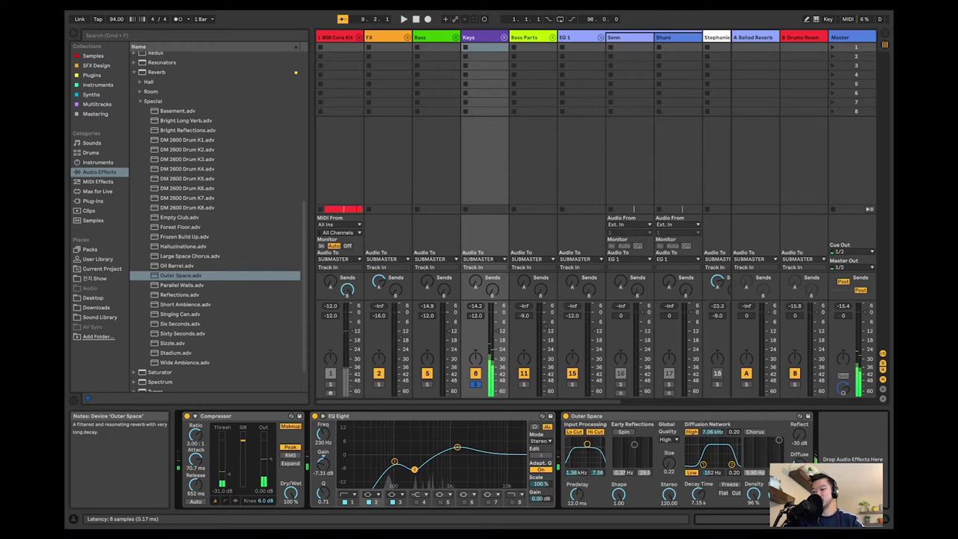
left_click(674, 416)
key("Delete")
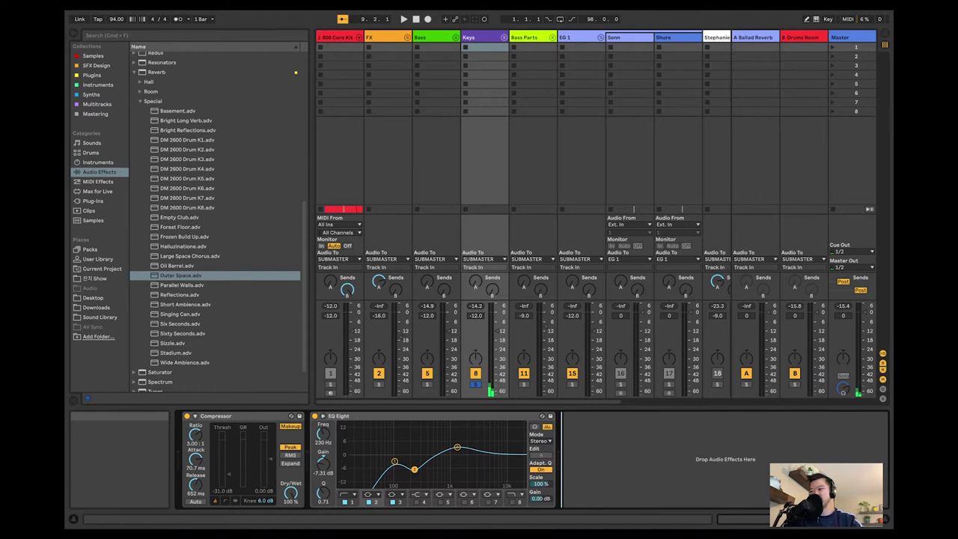
Create a new return track and load Abbey Road Chambers (s) from the Plugins collection onto it
key("Delete")
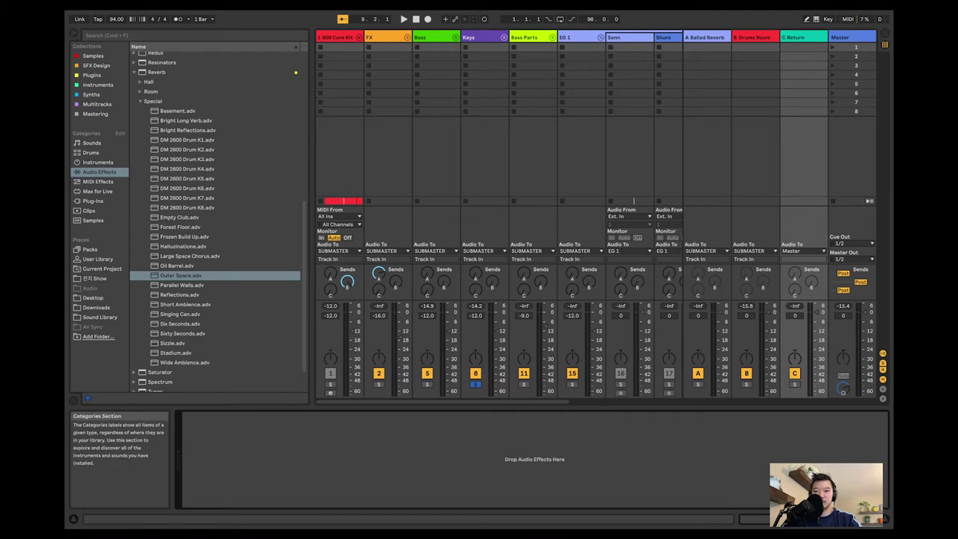
left_click(98, 85)
left_click(91, 94)
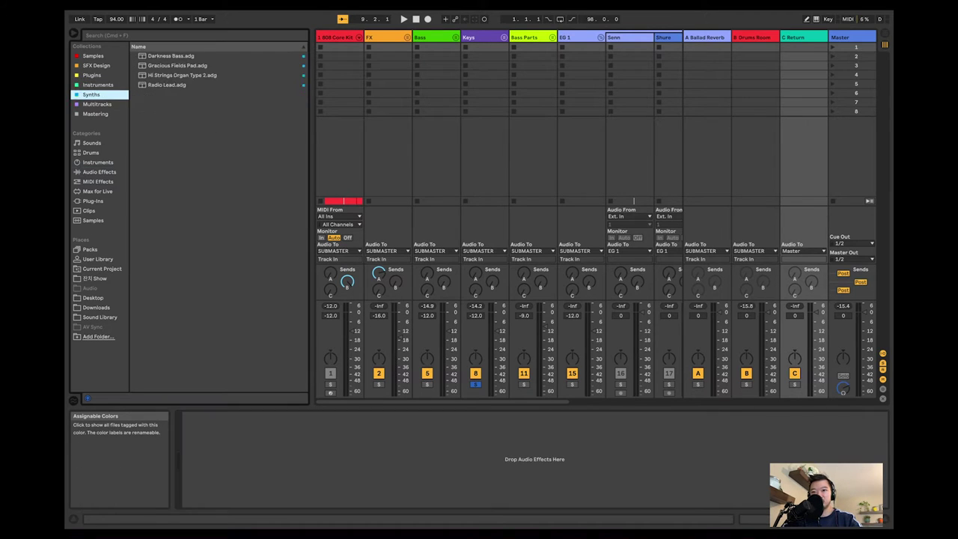
left_click(98, 85)
left_click(92, 74)
left_click(180, 104)
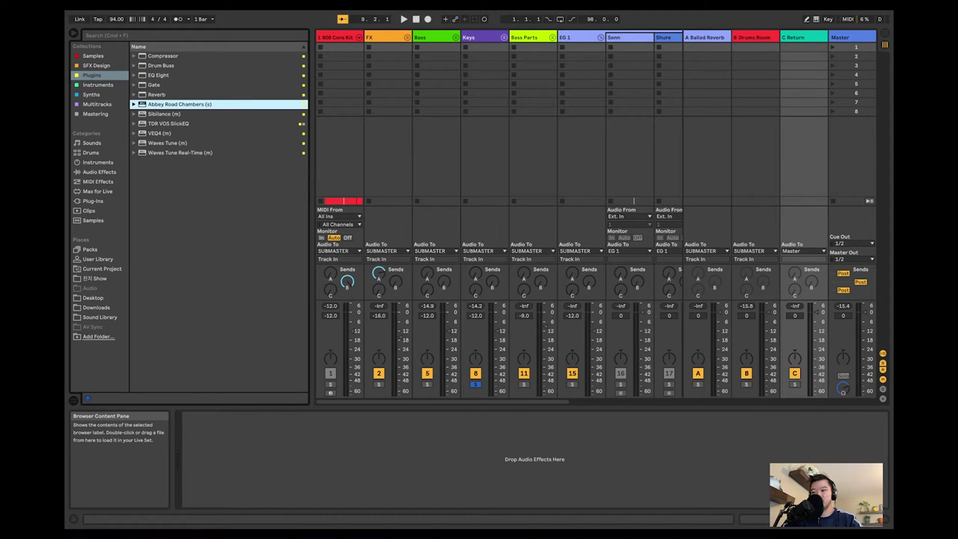
key("Return")
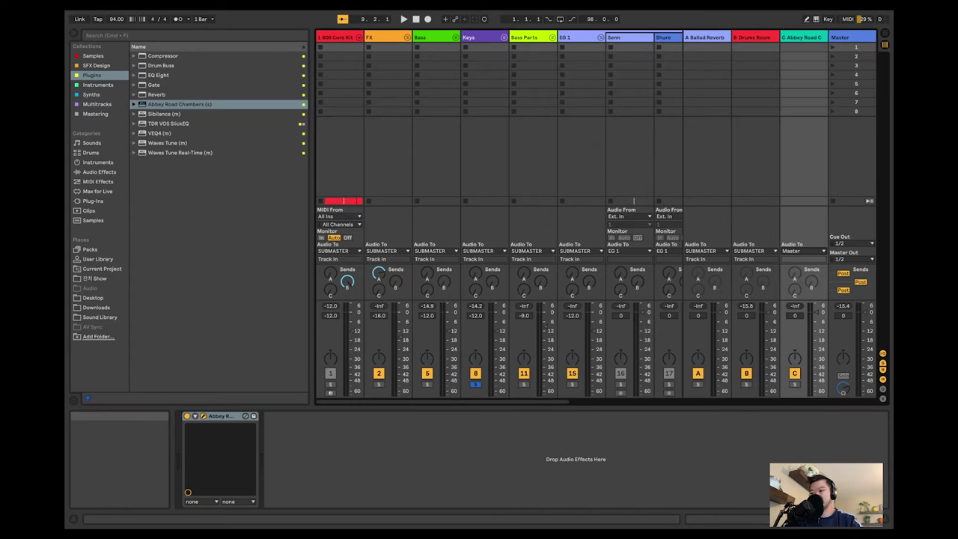
Route the Abbey Road return to SUBMASTER and raise its send on the Keys track and on EG 1, to -7.3 dB for EG 1
left_click(804, 252)
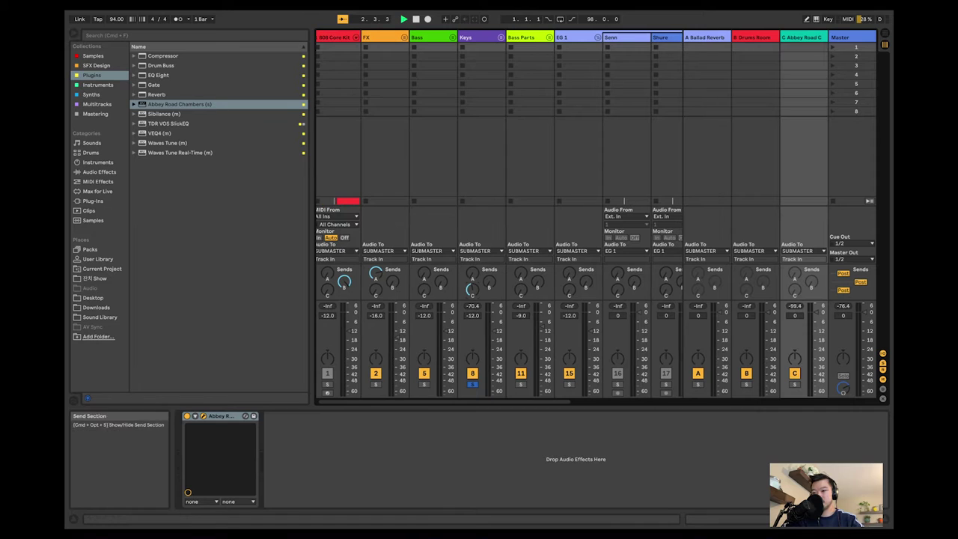
key("Tab")
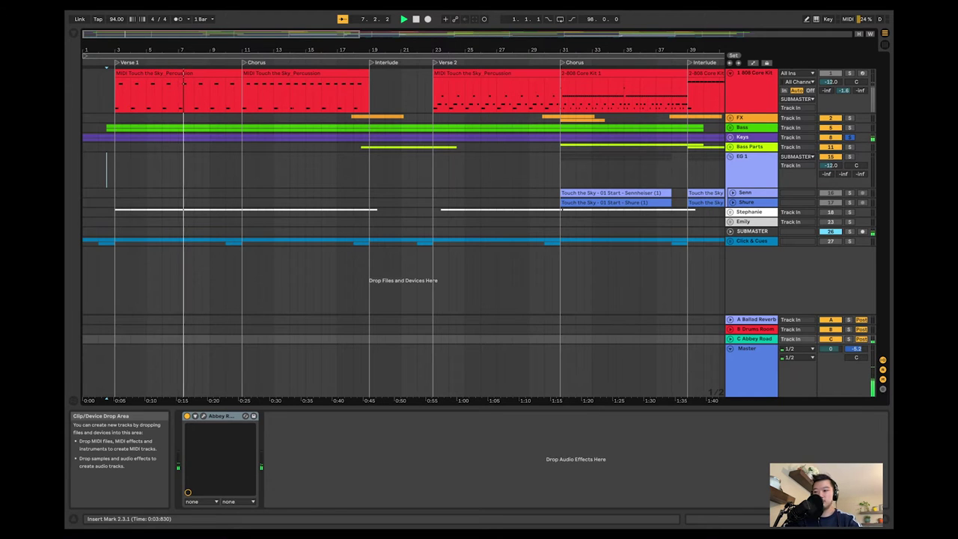
key("Tab")
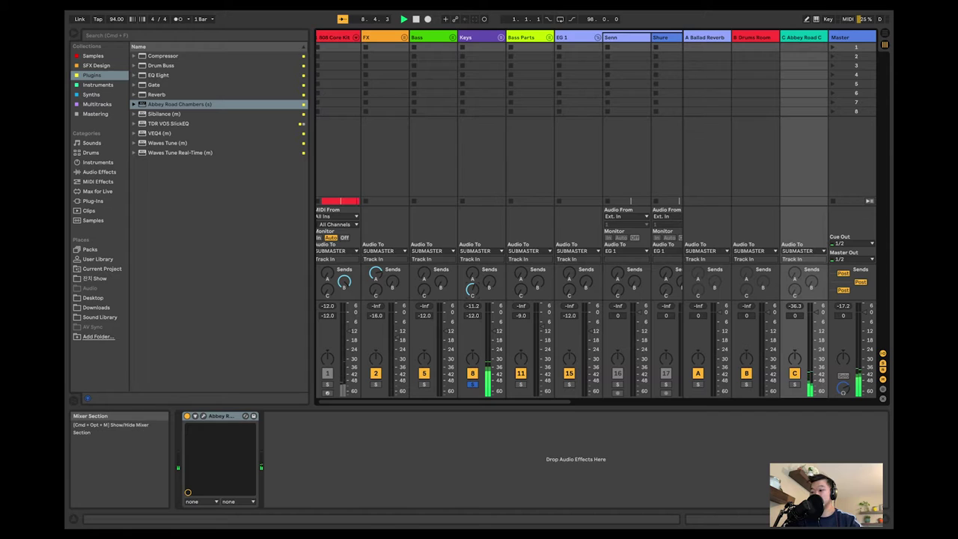
left_click(795, 384)
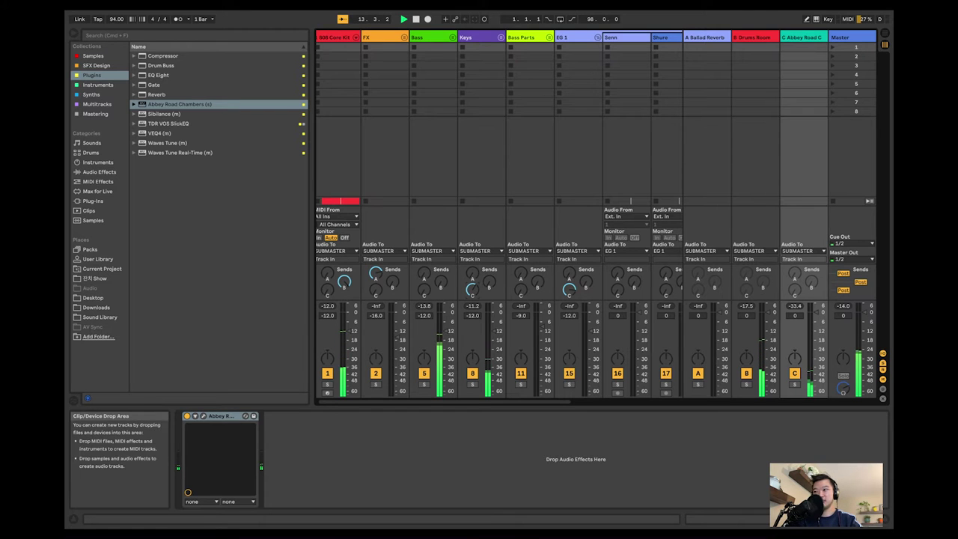
left_click(530, 158)
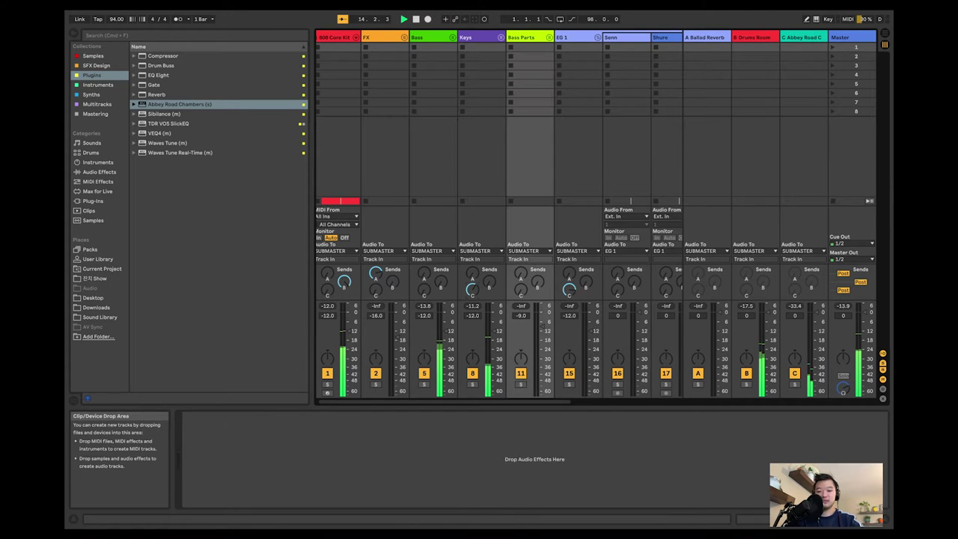
Unfold the FX group in the arrangement and set its volume to -19 dB
key("Tab")
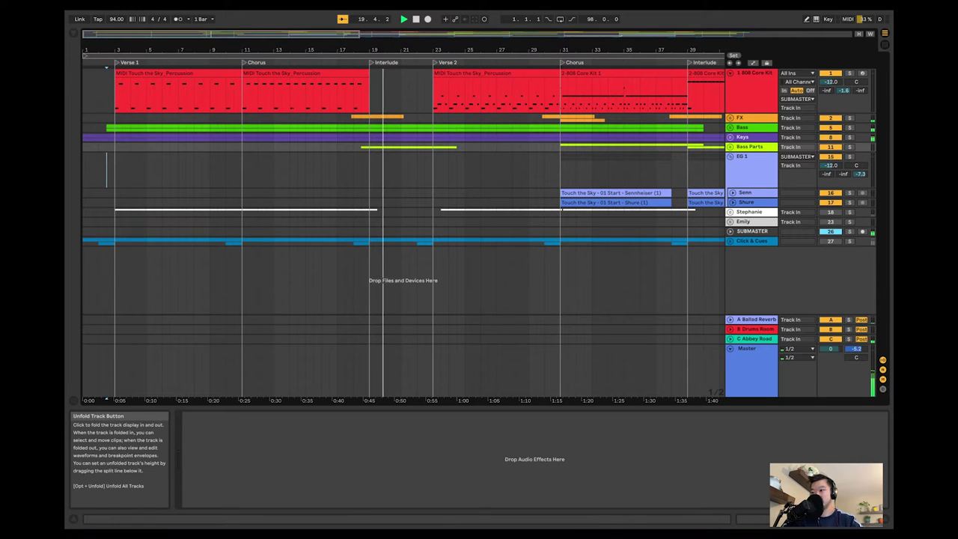
left_click(731, 119)
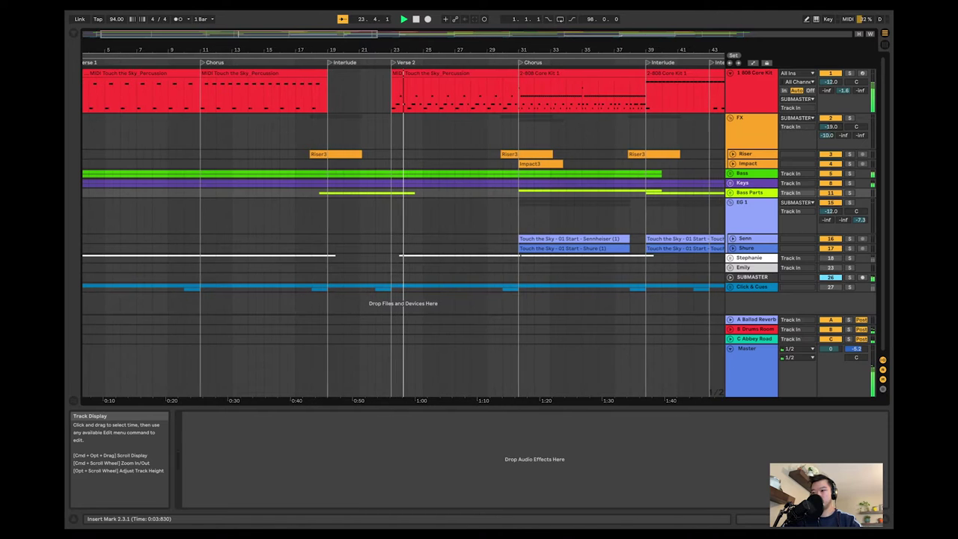
key("space")
Unfold Bass Parts, activate its Lead? track, and set the group's volume to -12 dB while playing from bar 18
left_click(731, 193)
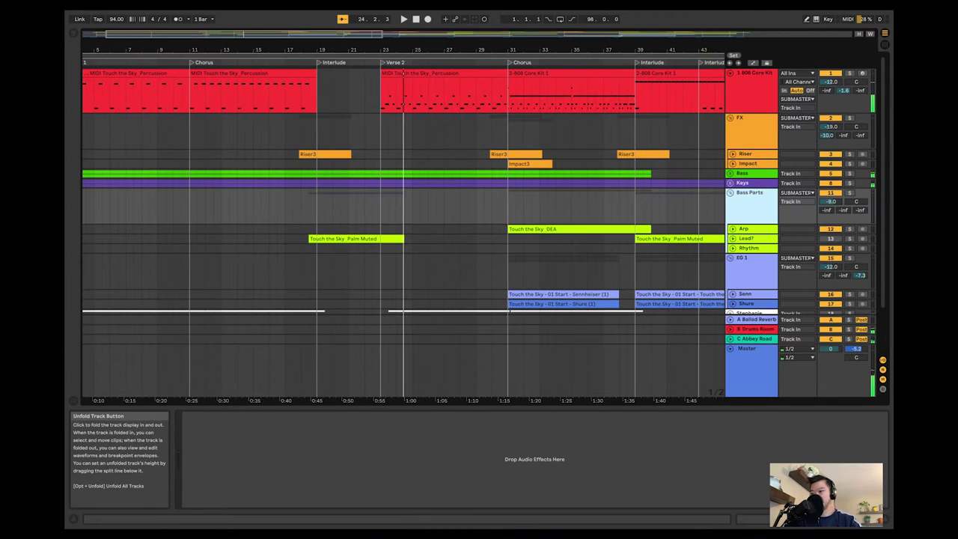
left_click(301, 206)
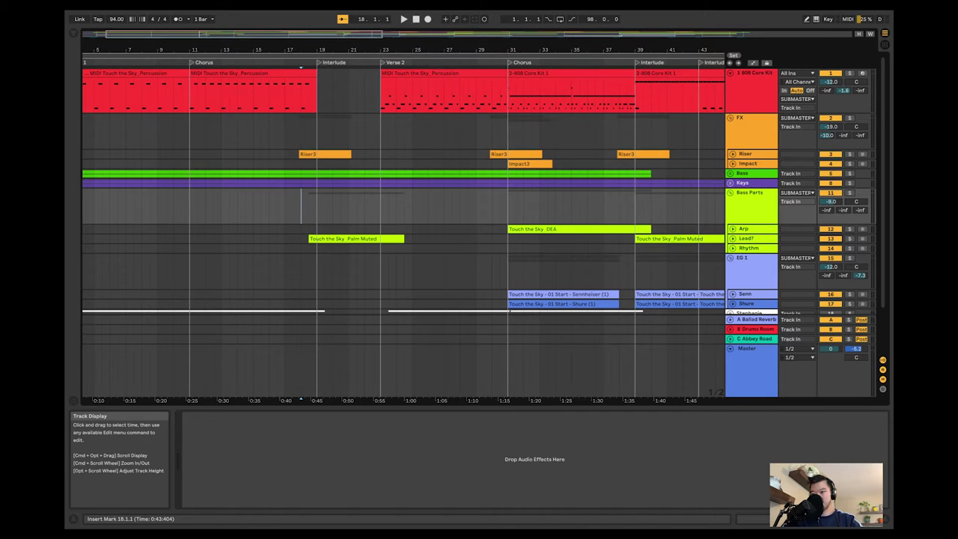
key("space")
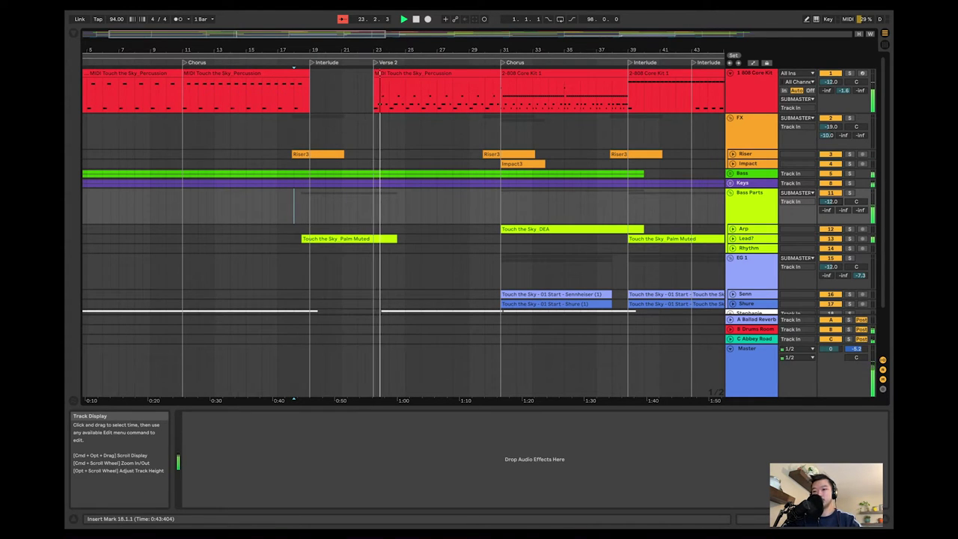
Listen through Verse 2 into the following Chorus while checking the mixer levels and the arrangement
scroll(404, 232, "left", 1)
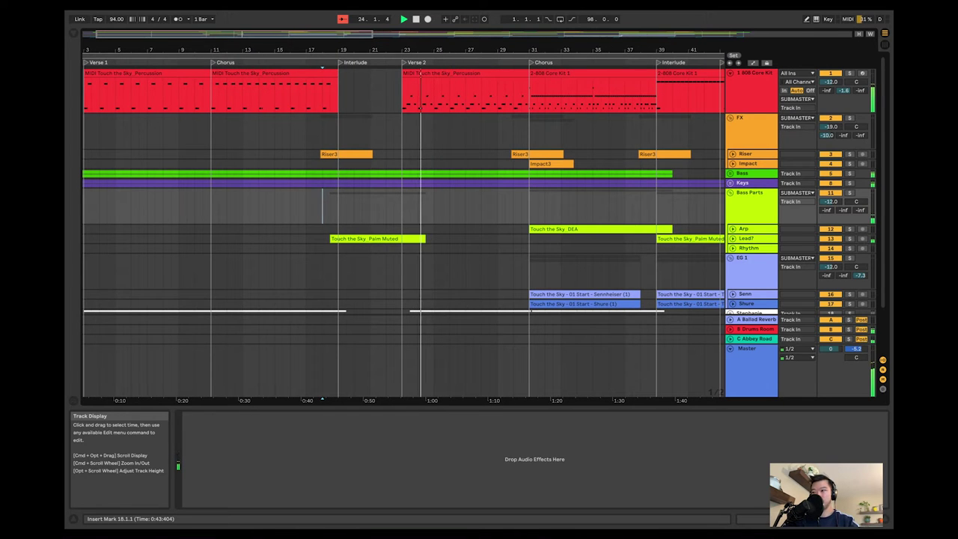
scroll(404, 224, "left", 2)
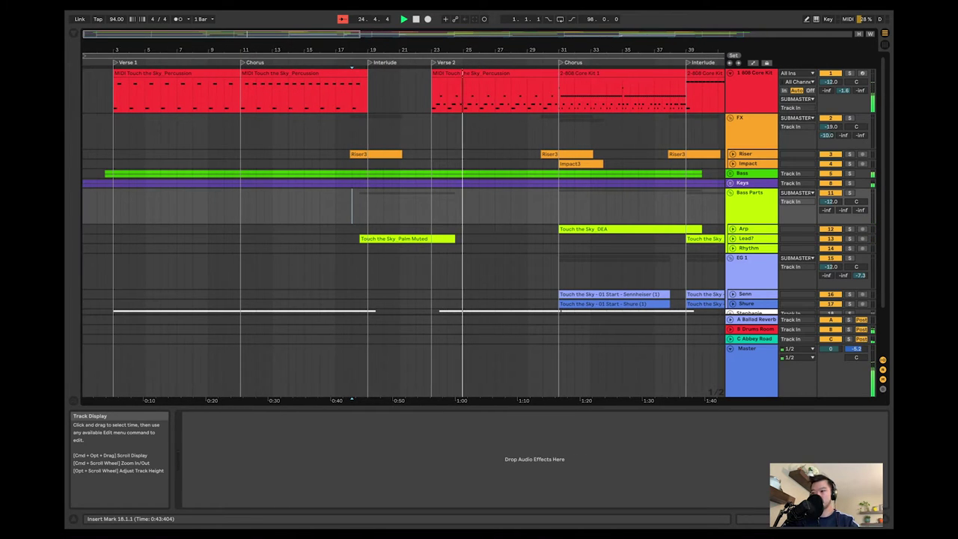
key("Tab")
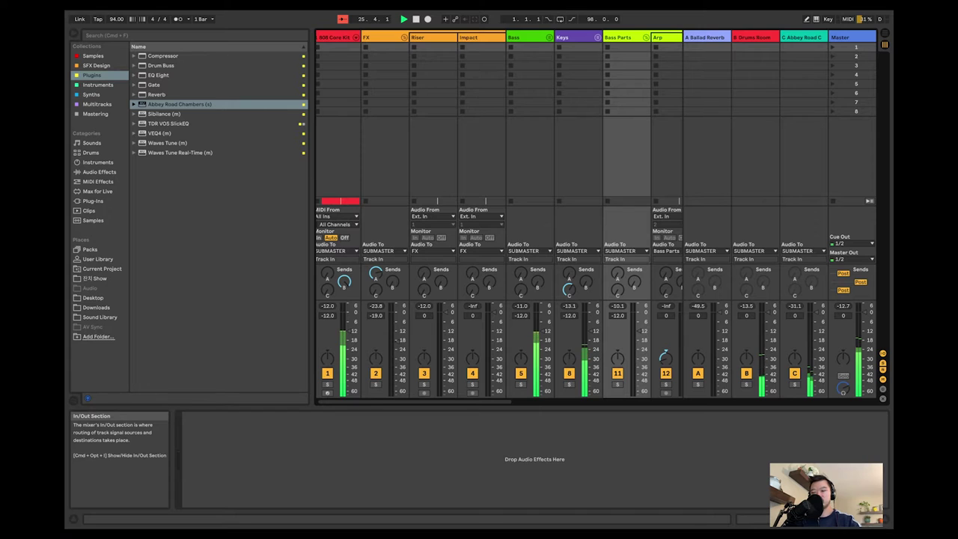
scroll(569, 225, "right", 5)
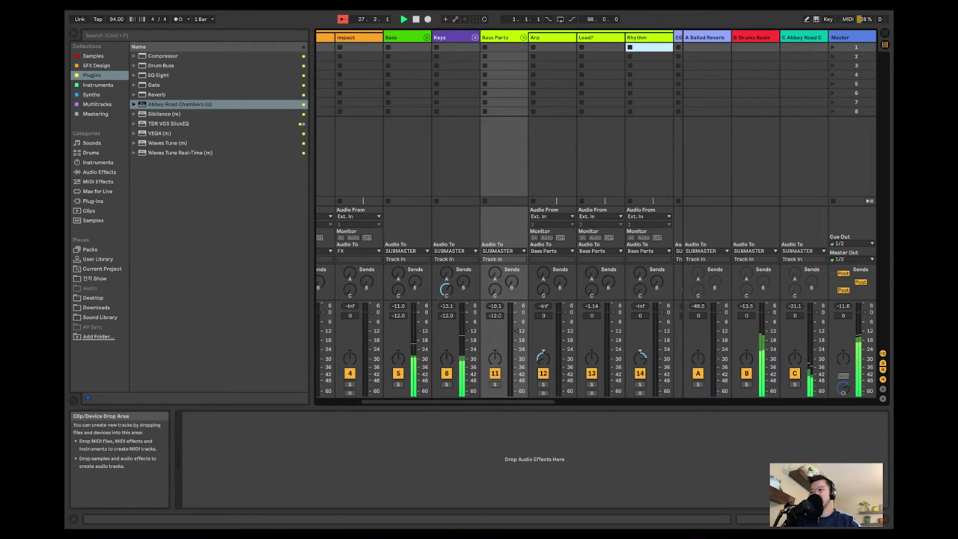
scroll(498, 214, "right", 5)
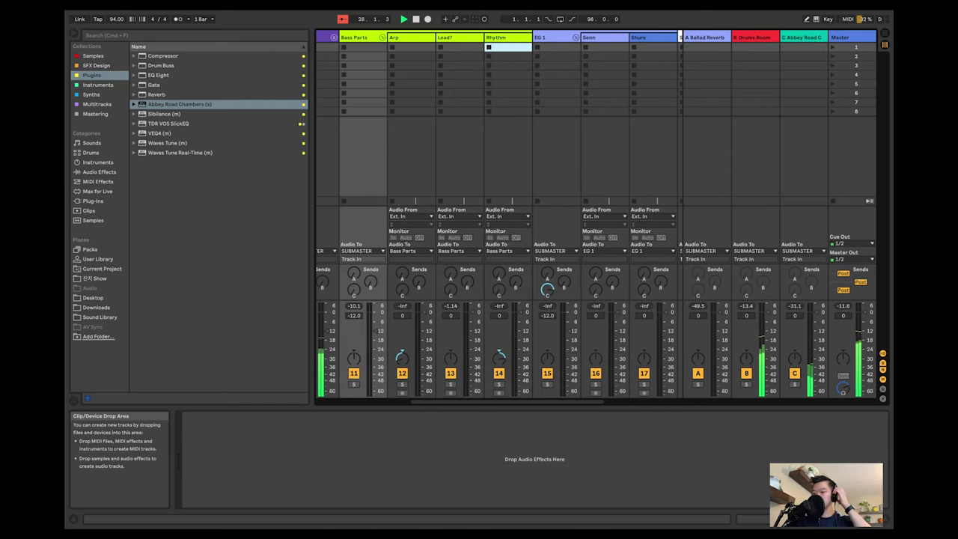
key("Tab")
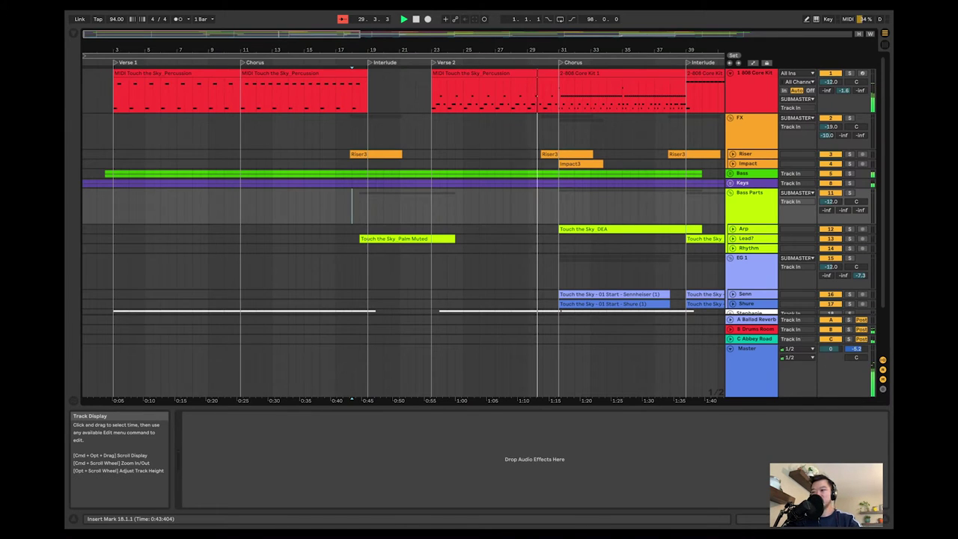
scroll(404, 224, "right", 5)
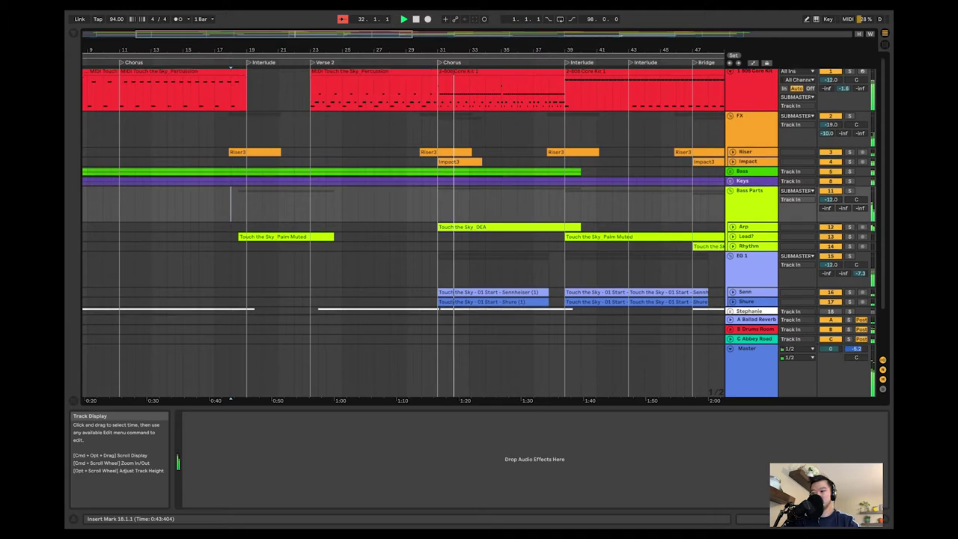
Try an EQ Eight after the reverb on the C Abbey Road return, removing it again
scroll(479, 192, "down", 3)
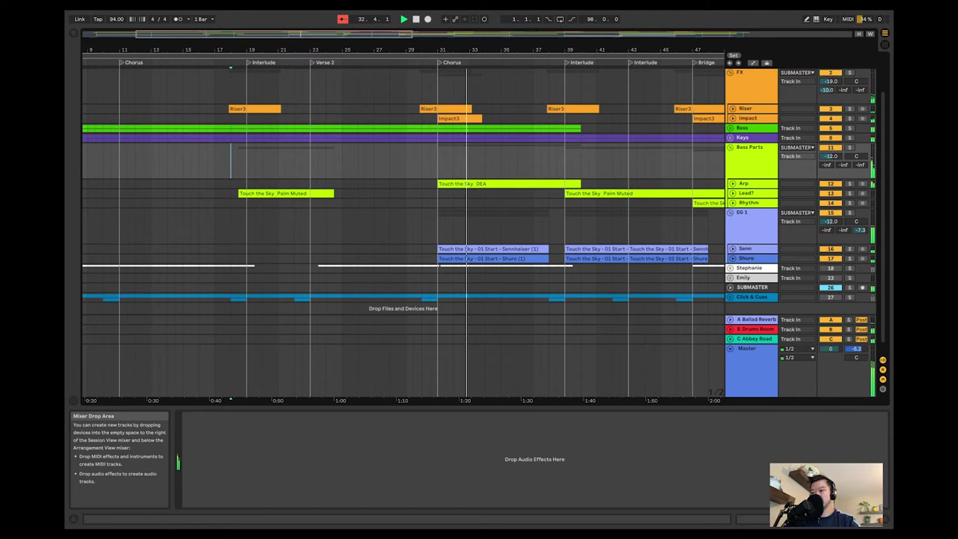
left_click(754, 339)
key("alt+super+b")
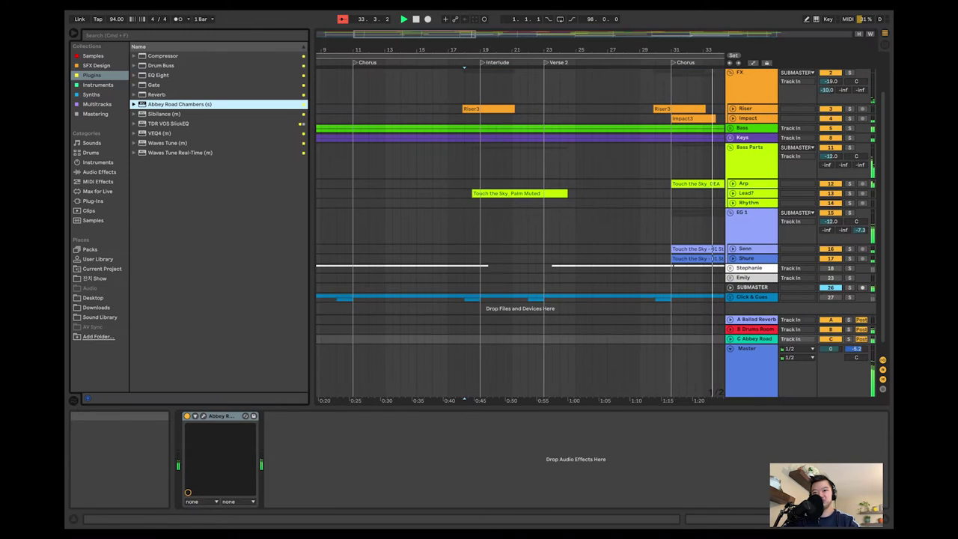
left_click(159, 75)
double_click(157, 75)
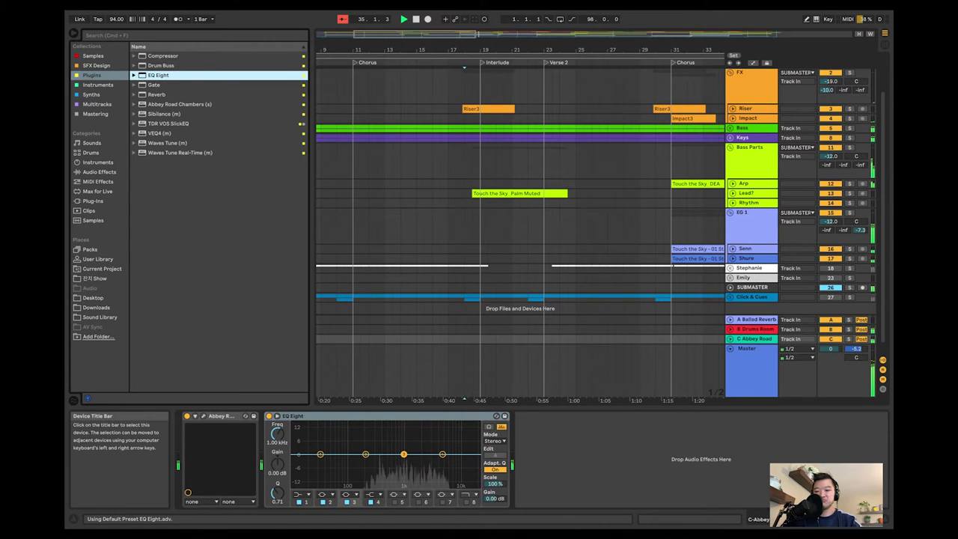
left_click(337, 416)
key("Delete")
Show EG 1 in the session mixer and pan its Senn and Shure tracks off centre
left_click_drag(479, 284, 458, 285)
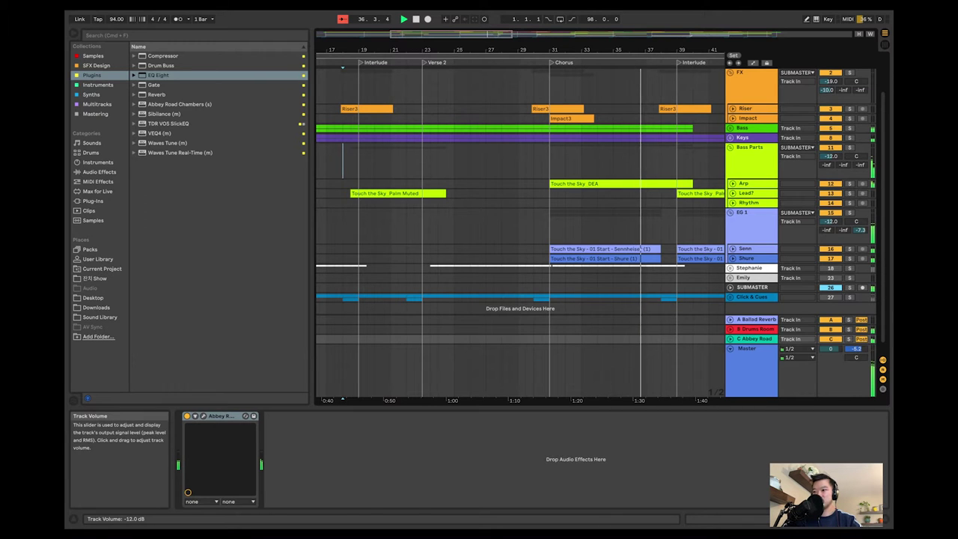
left_click(750, 222)
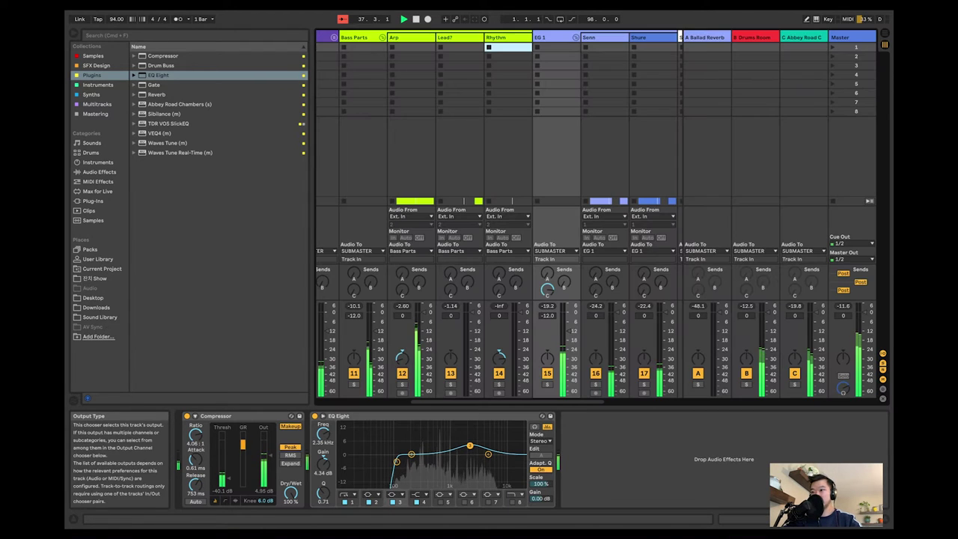
key("Tab")
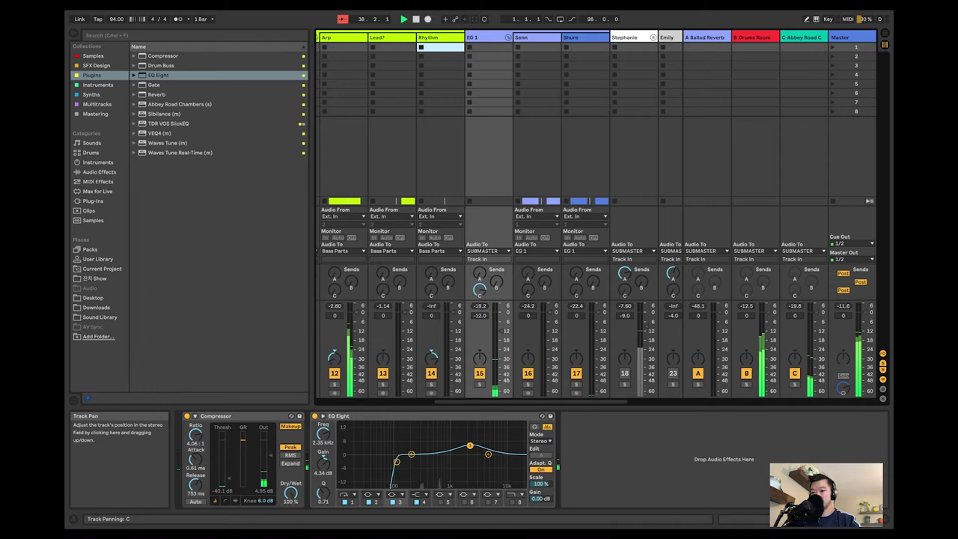
left_click_drag(577, 359, 576, 334)
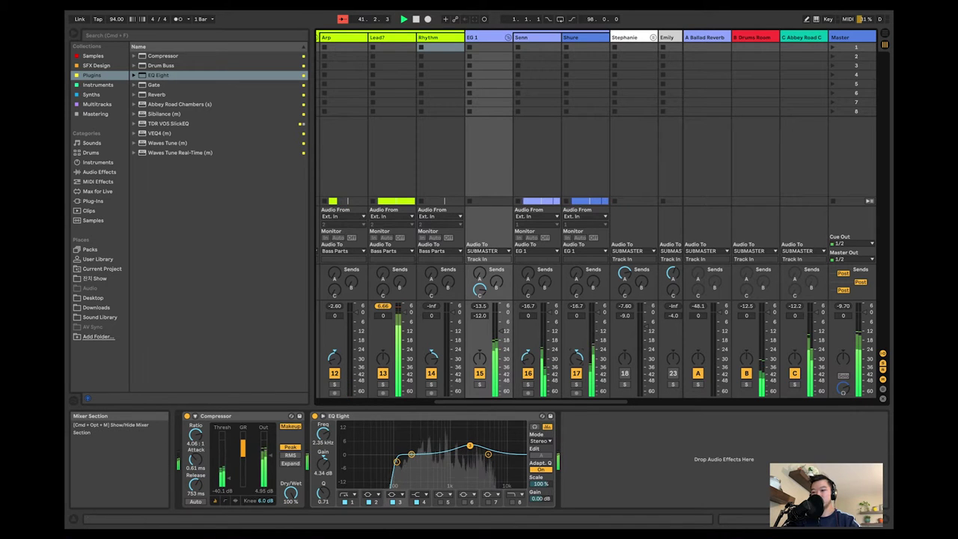
Unfold the Lead? track in the arrangement and trim its Palm Muted clip's end to 55.4.1
key("Tab")
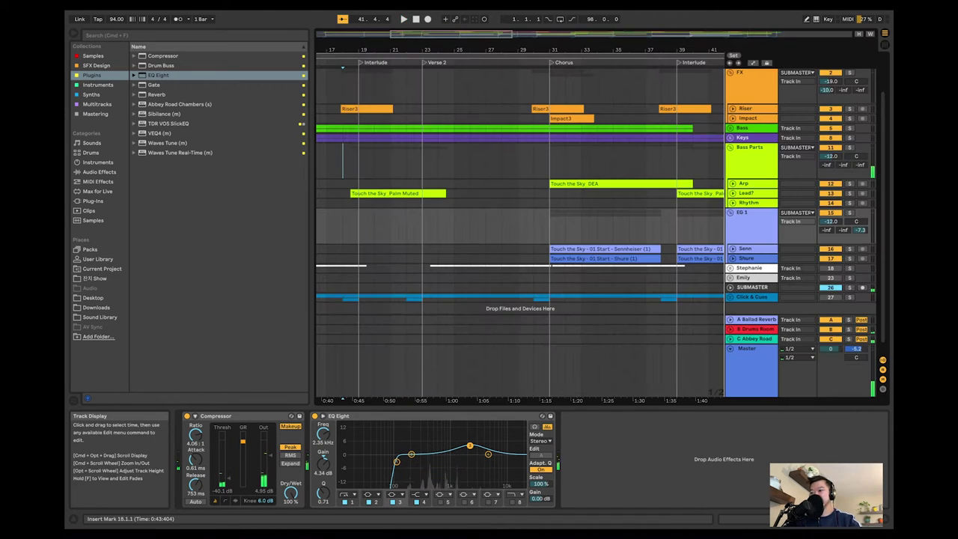
scroll(520, 225, "right", 3)
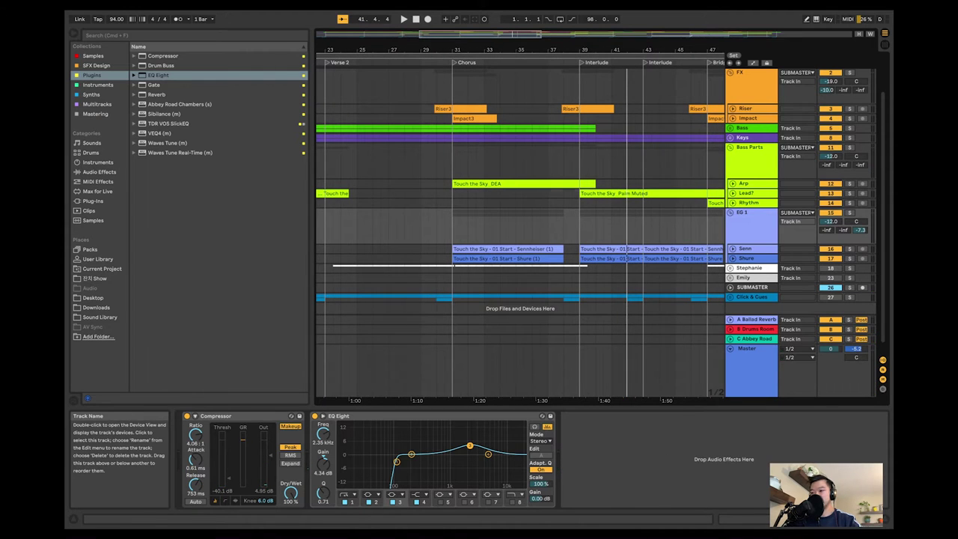
left_click(747, 193)
scroll(643, 193, "right", 1)
scroll(644, 193, "right", 1)
left_click(733, 193)
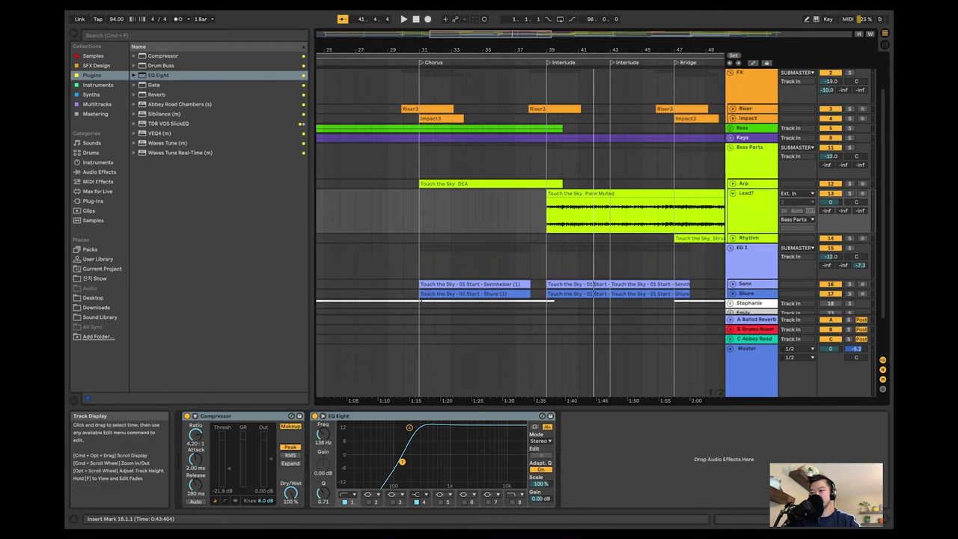
scroll(644, 214, "right", 3)
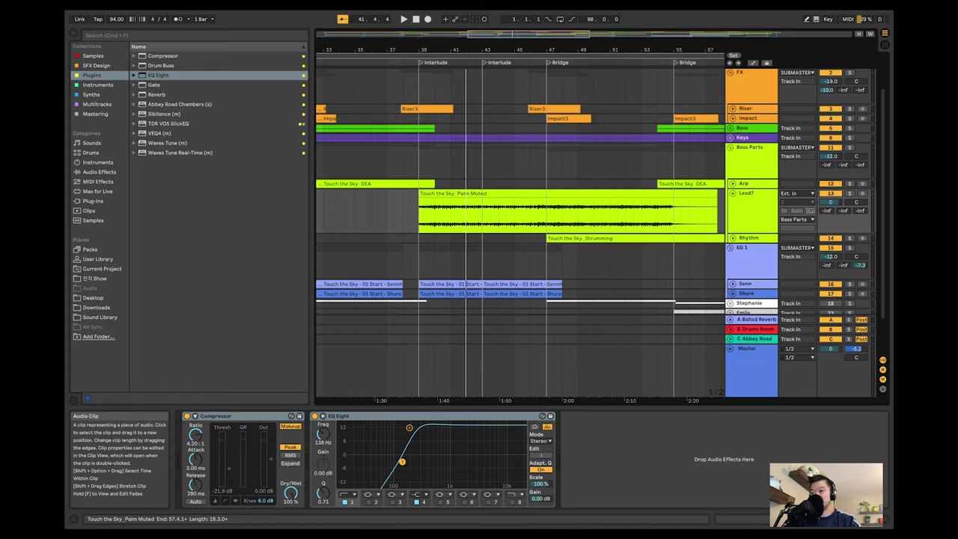
left_click_drag(717, 210, 690, 209)
Show automation and lower Lead?'s Track Volume to -6.9 dB across the Palm Muted clip starting at bar 39
scroll(644, 213, "left", 5)
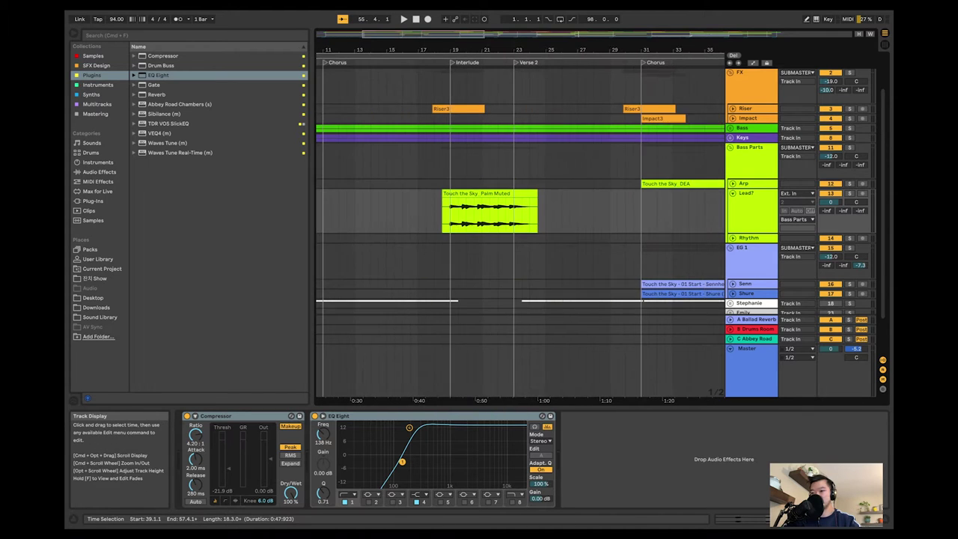
scroll(644, 213, "right", 2)
scroll(644, 213, "right", 4)
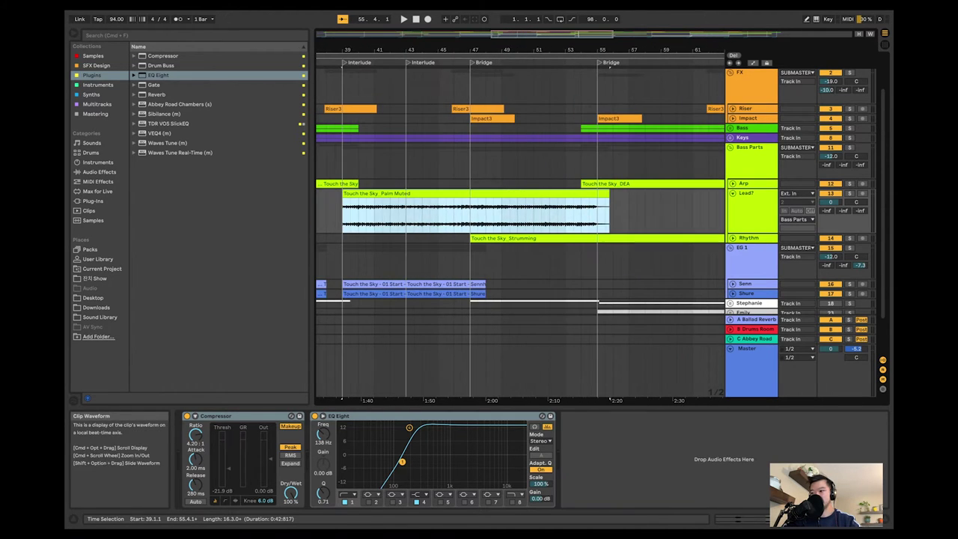
key("a")
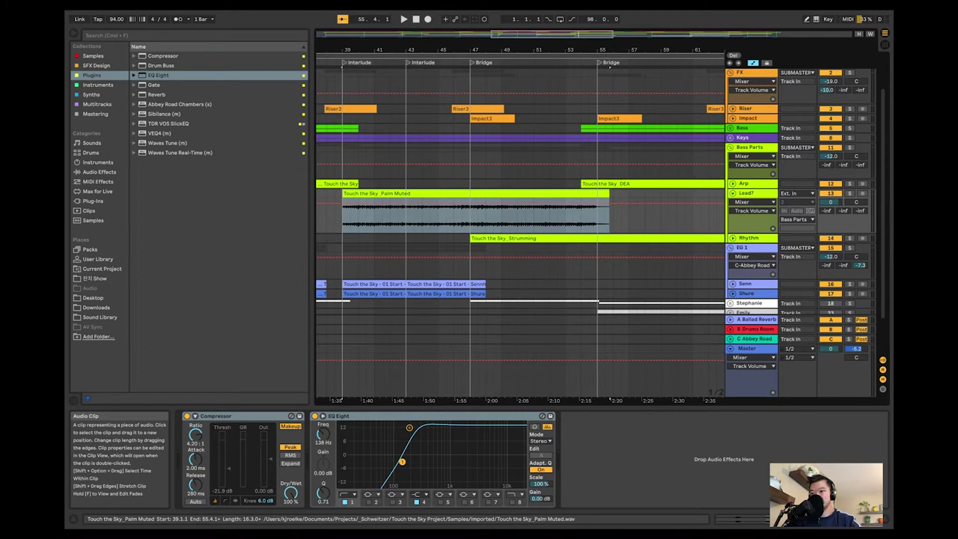
left_click_drag(475, 201, 476, 203)
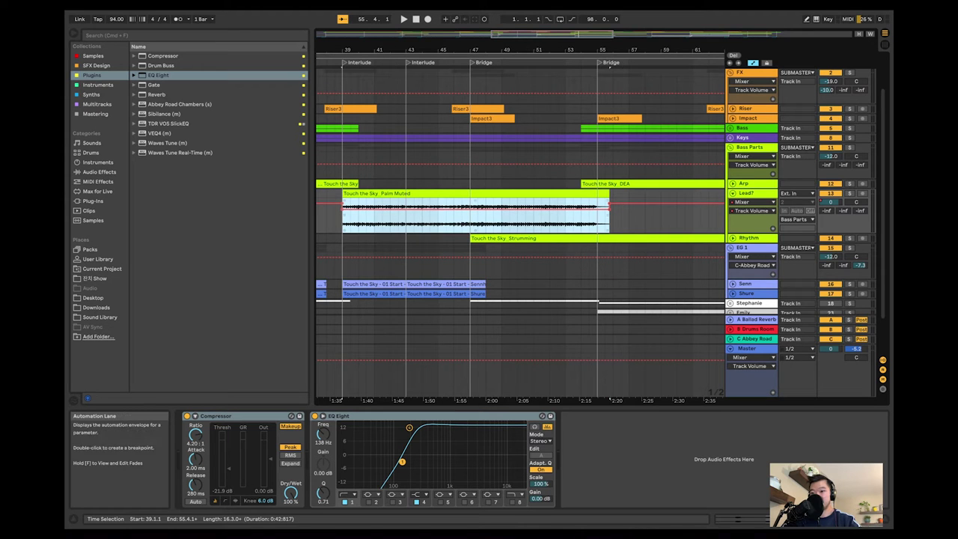
Play the Interlude from bar 39 and check the Lead? track's level in the mixer
left_click(343, 219)
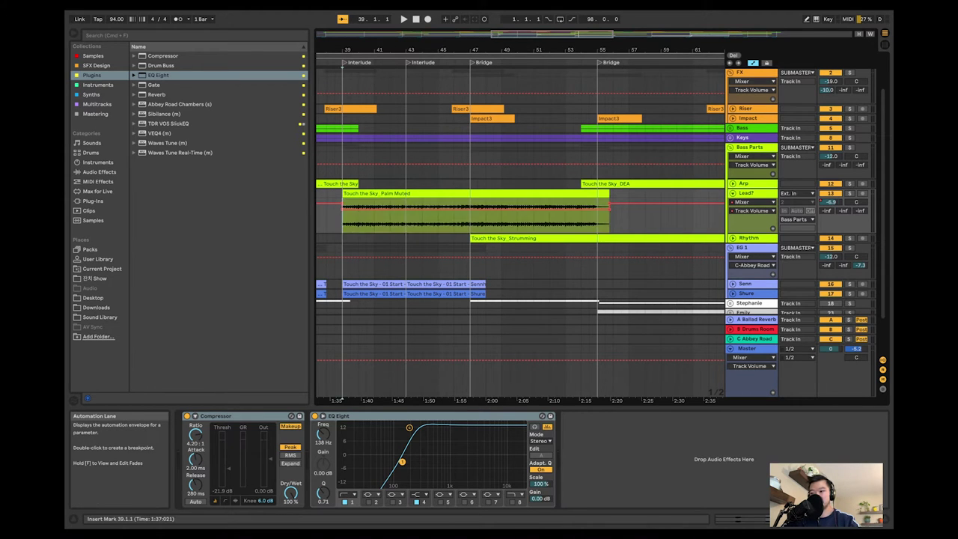
key("space")
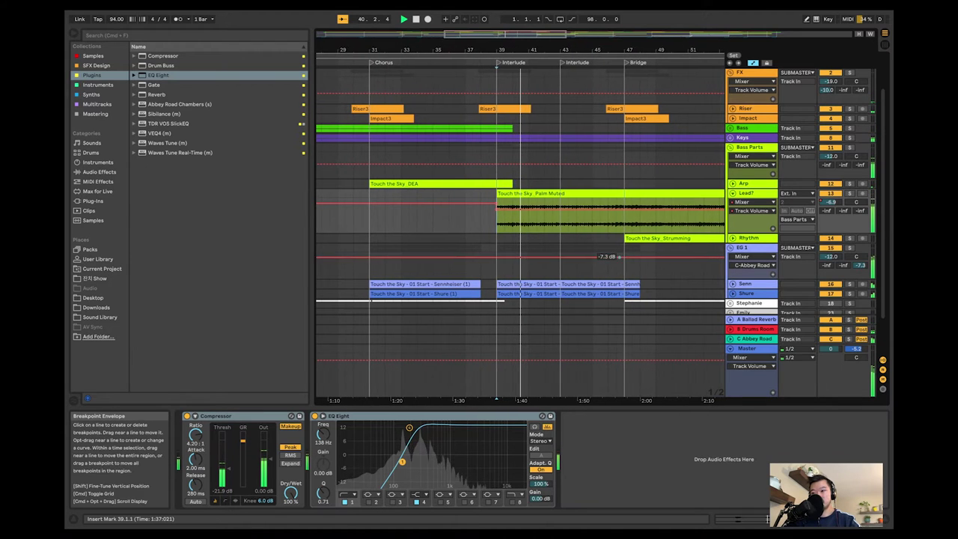
scroll(520, 225, "down", 2)
key("Tab")
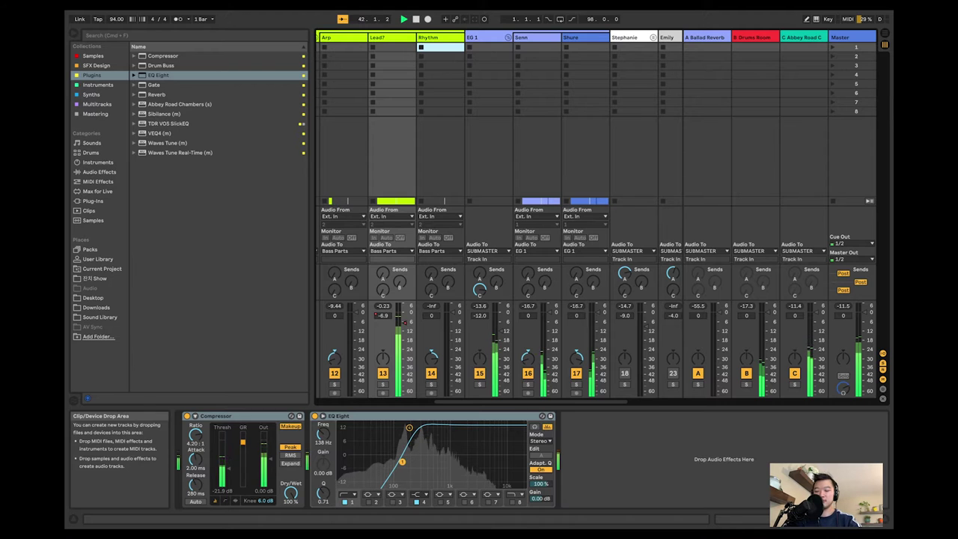
Ramp Lead?'s Track Volume automation from -6.9 dB at bar 47 up to 0 dB at the Palm Muted clip's end
key("Tab")
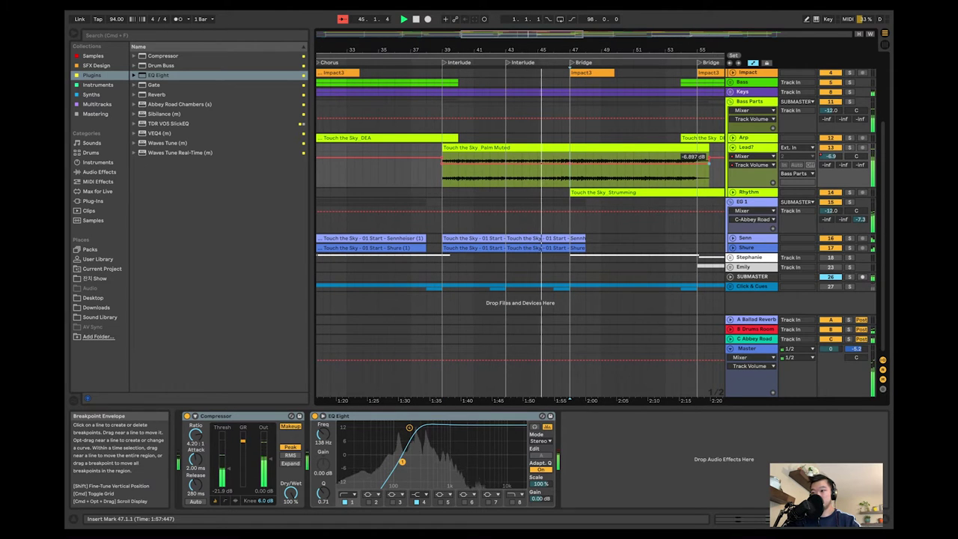
scroll(553, 158, "right", 15)
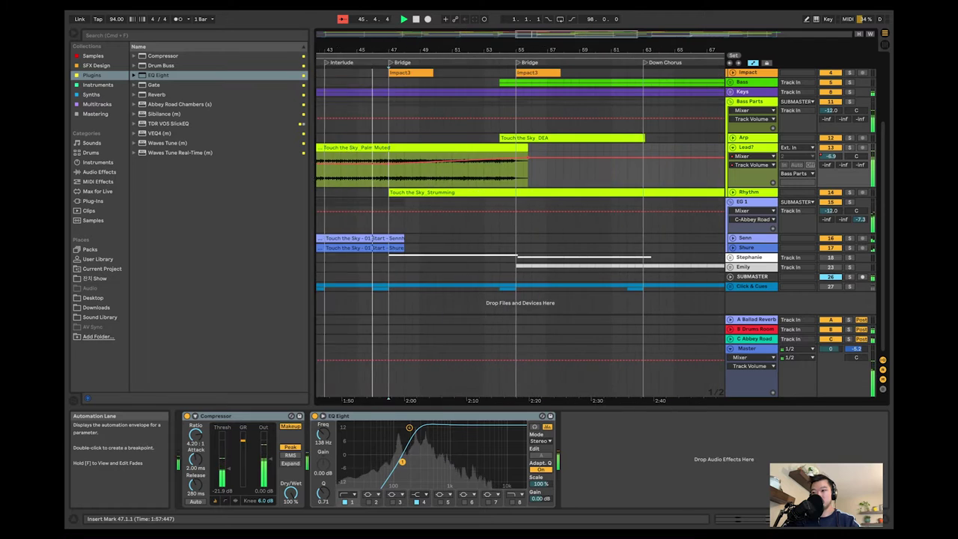
scroll(553, 159, "left", 15)
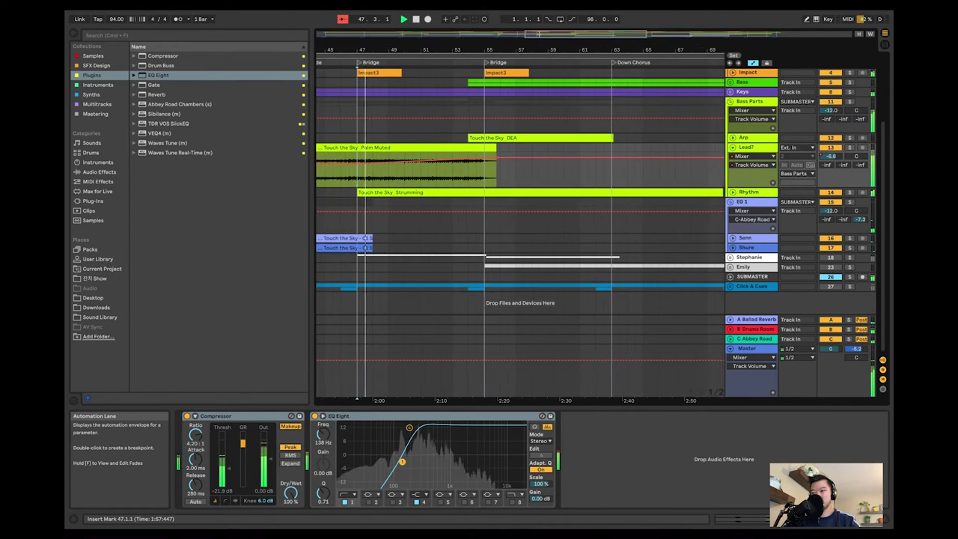
Unfold the Rhythm track and raise its Abbey Road send to -5.0 dB during playback
scroll(521, 224, "right", 10)
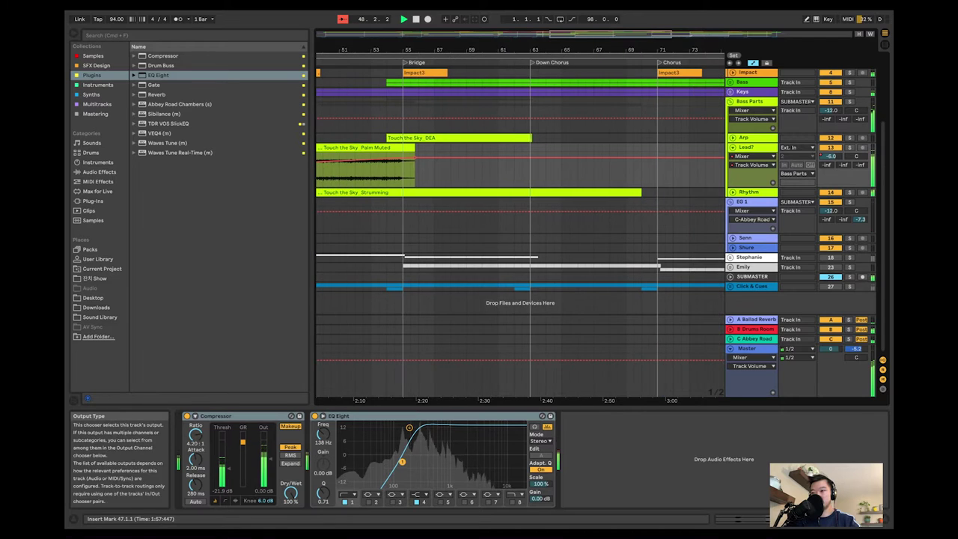
scroll(520, 224, "left", 5)
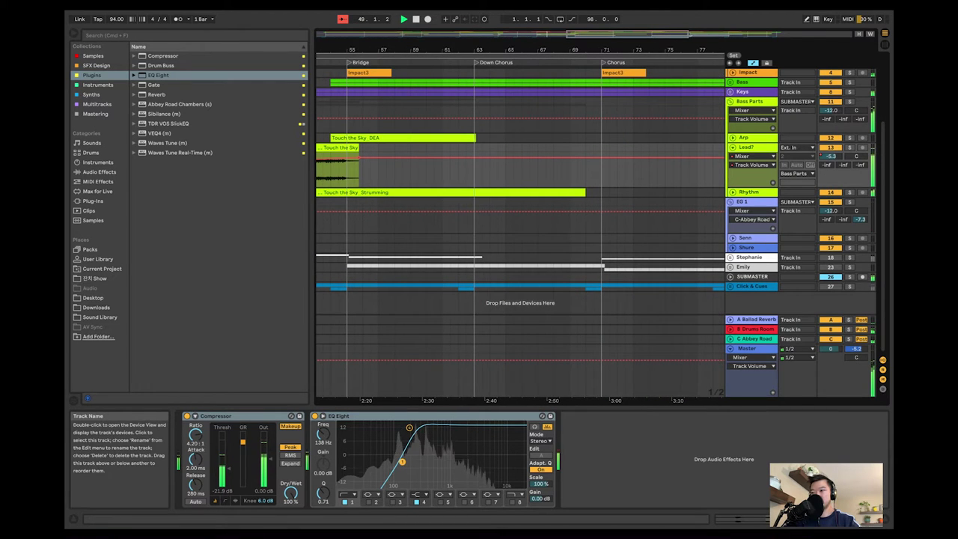
left_click(730, 192)
scroll(521, 225, "left", 10)
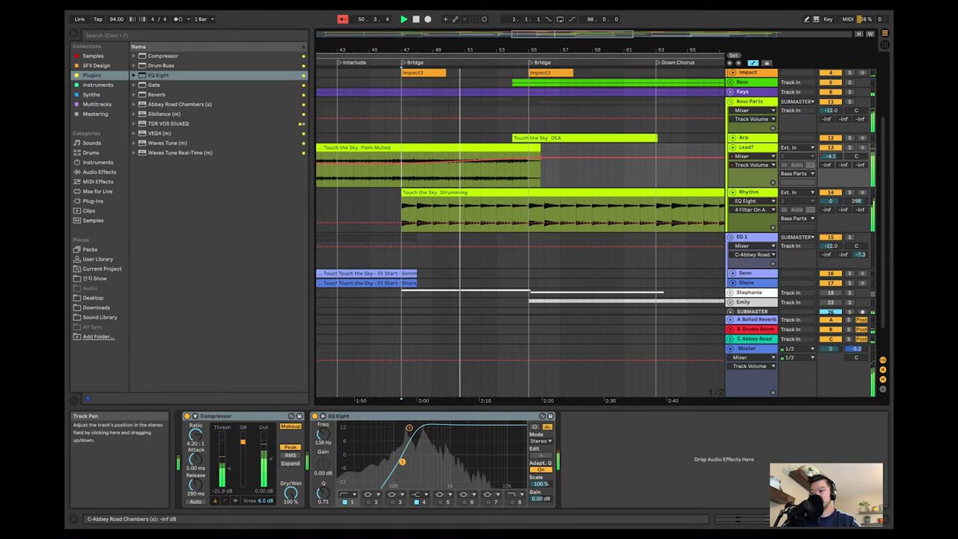
mouse_move(861, 210)
left_mouse_down()
mouse_move(861, 183)
mouse_move(861, 196)
left_mouse_up()
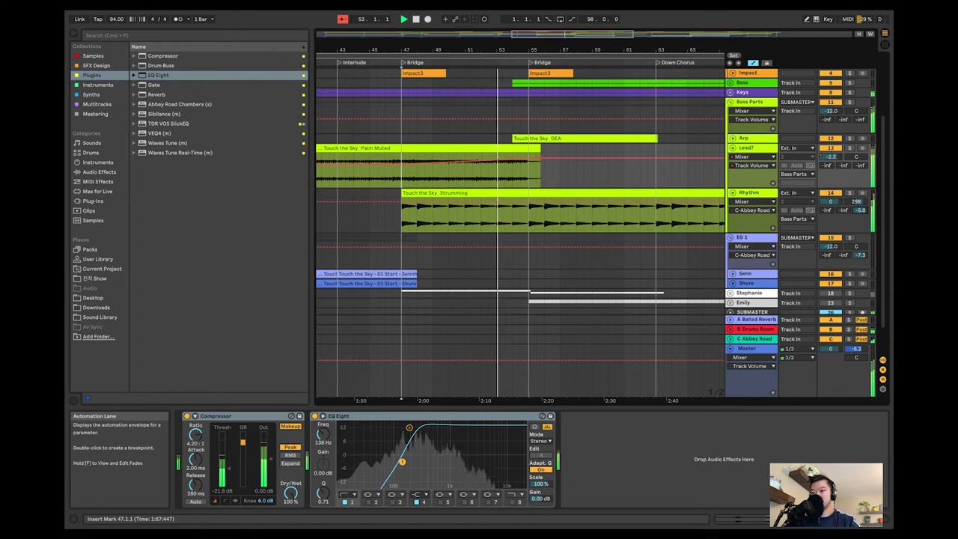
Unfold the Impact track and restart playback from the second Bridge at bar 55
scroll(558, 197, "right", 5)
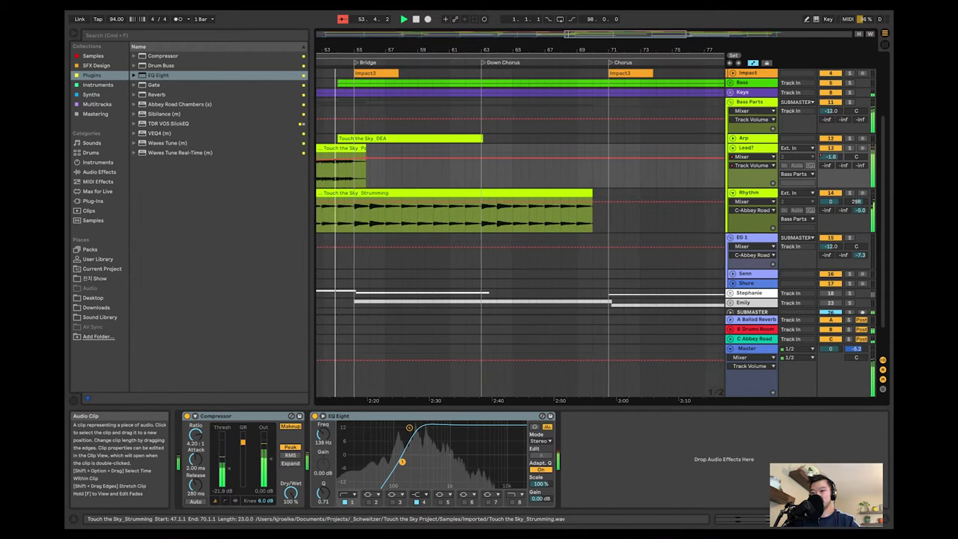
scroll(521, 225, "left", 8)
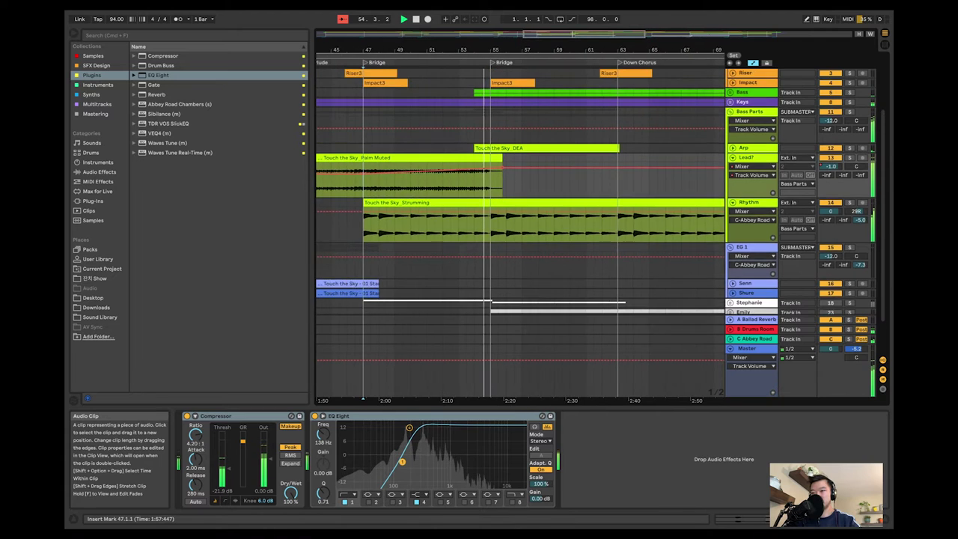
scroll(520, 225, "up", 4)
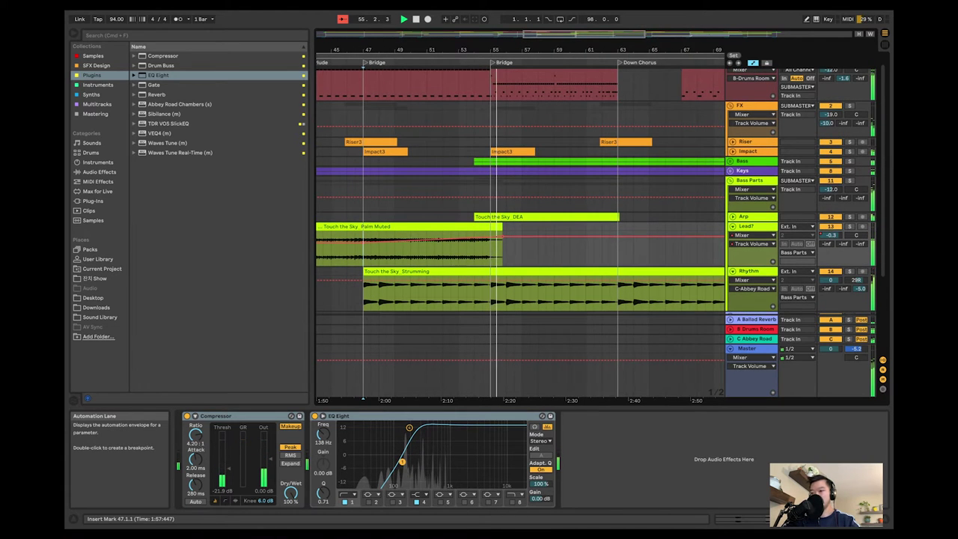
scroll(520, 238, "left", 1)
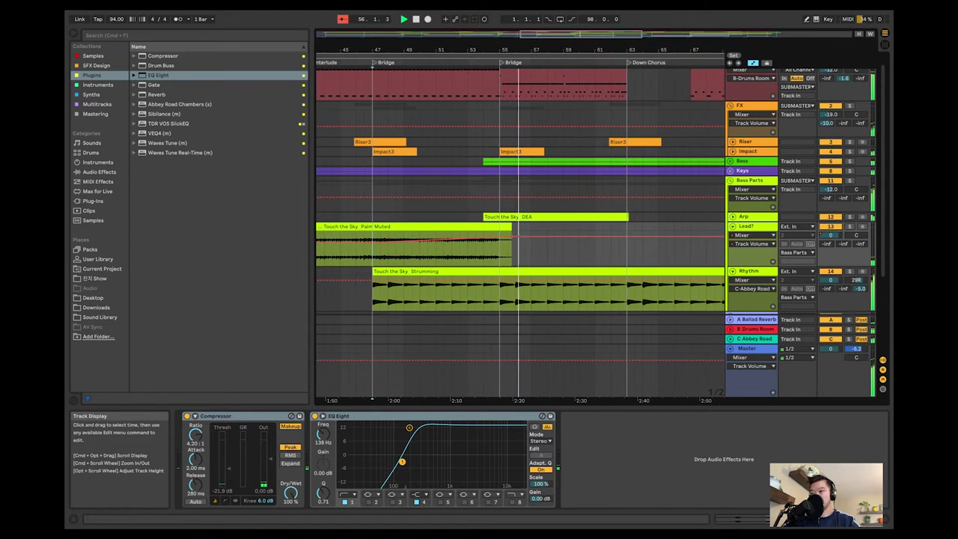
left_click(733, 152)
left_click(500, 174)
key("space")
key("space")
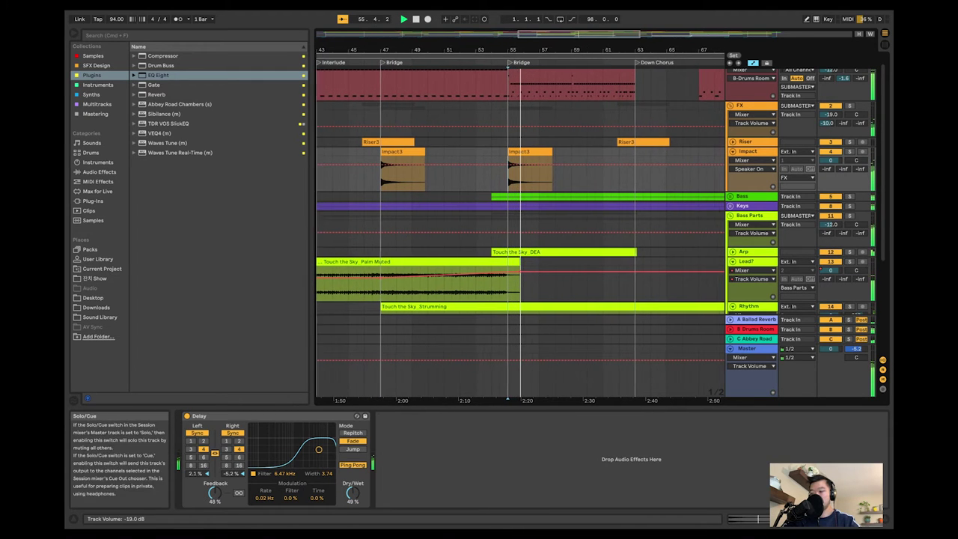
Set the FX group's volume to -15 dB and replay from bar 55
key("space")
type("-1")
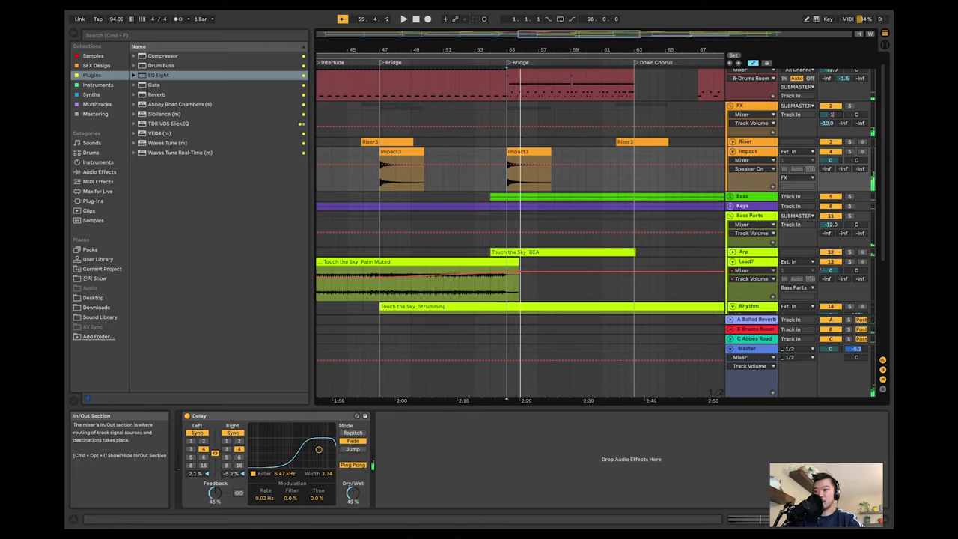
type("5")
key("Return")
key("space")
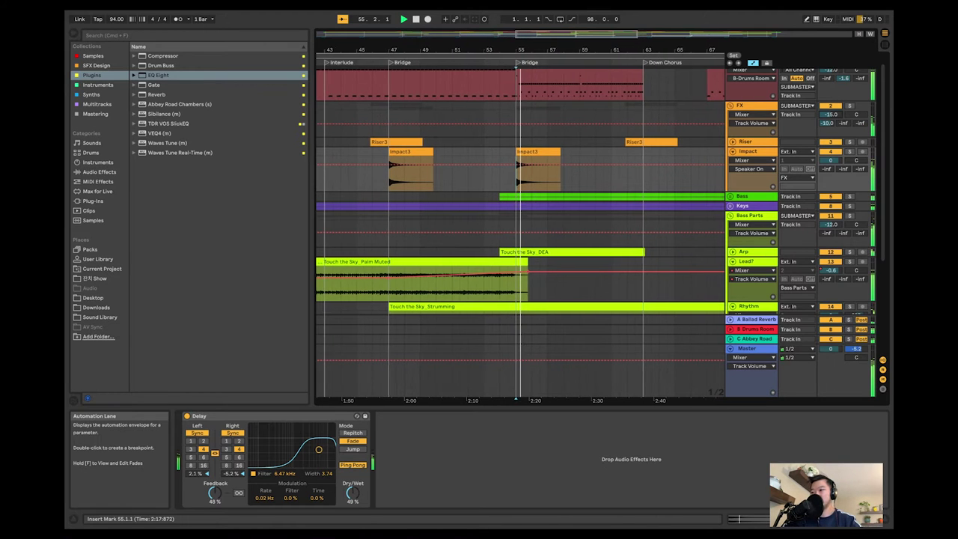
Look over the Down Chorus and following Chorus, and show the FX group's EQ Eight
scroll(520, 224, "right", 6)
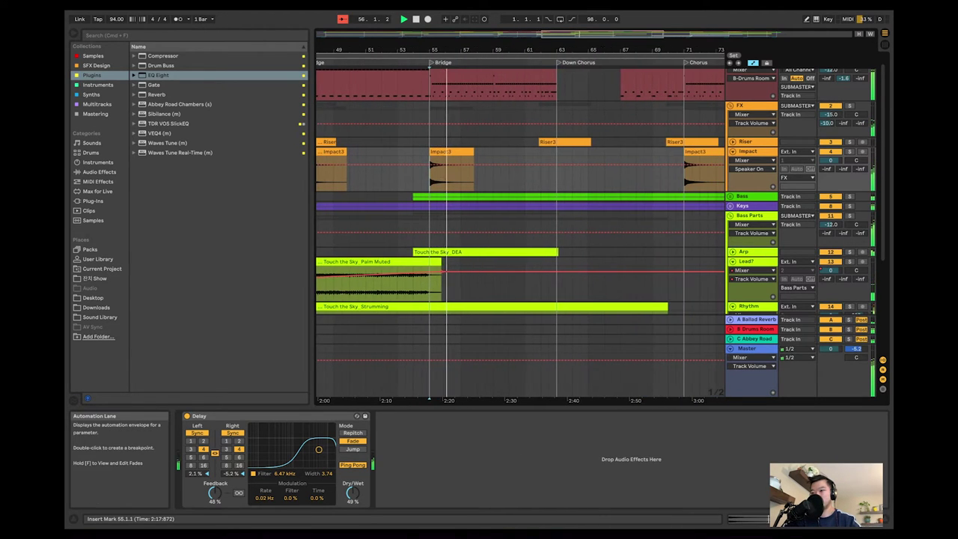
scroll(520, 225, "right", 14)
scroll(520, 225, "up", 1)
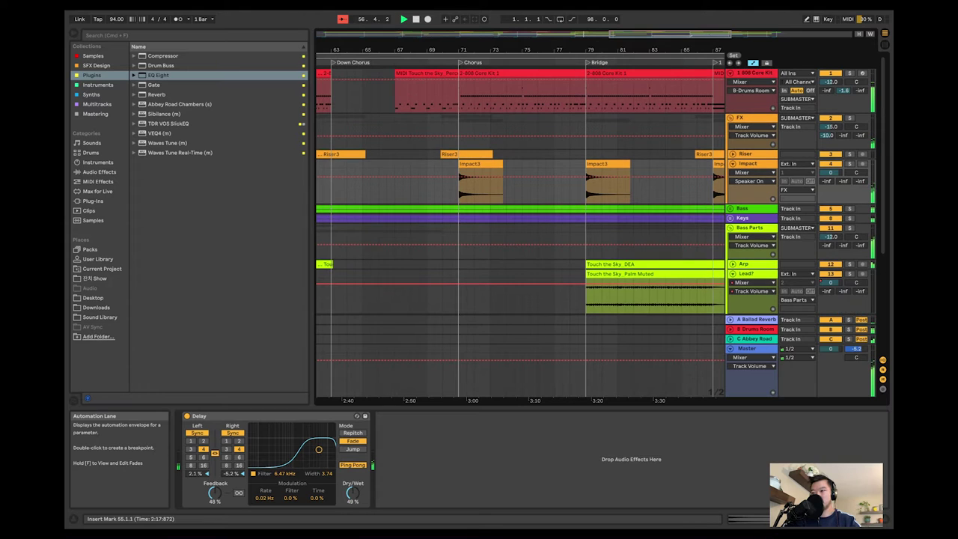
left_click(752, 119)
scroll(520, 225, "left", 5)
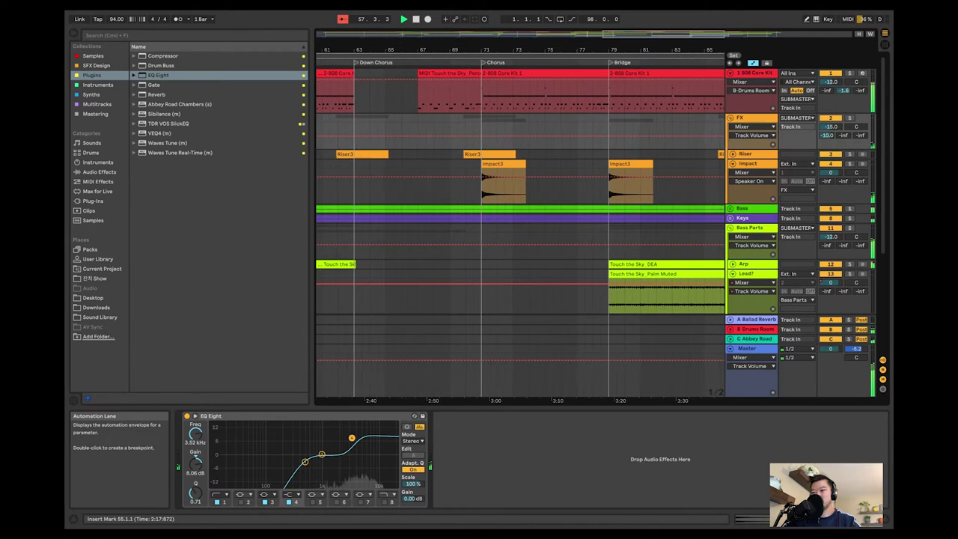
Hide the automation lanes and fold the Lead?, Rhythm and EG 1 tracks at the start of the song
key("Left")
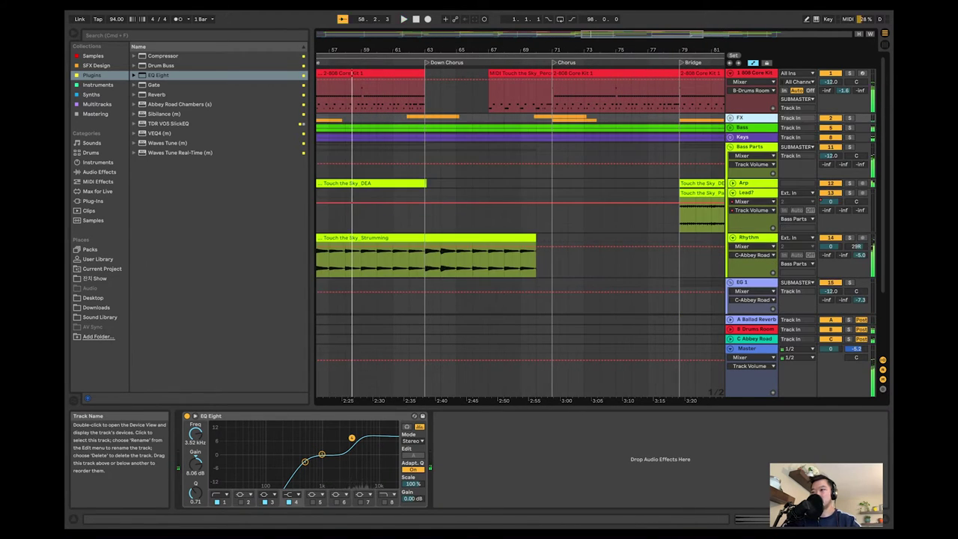
left_click(753, 63)
scroll(520, 224, "left", 10)
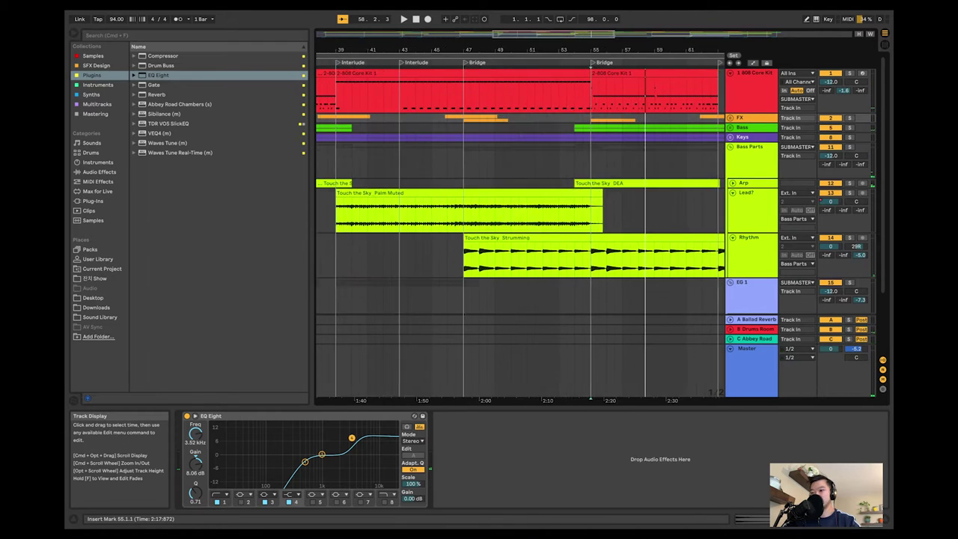
scroll(430, 213, "left", 4)
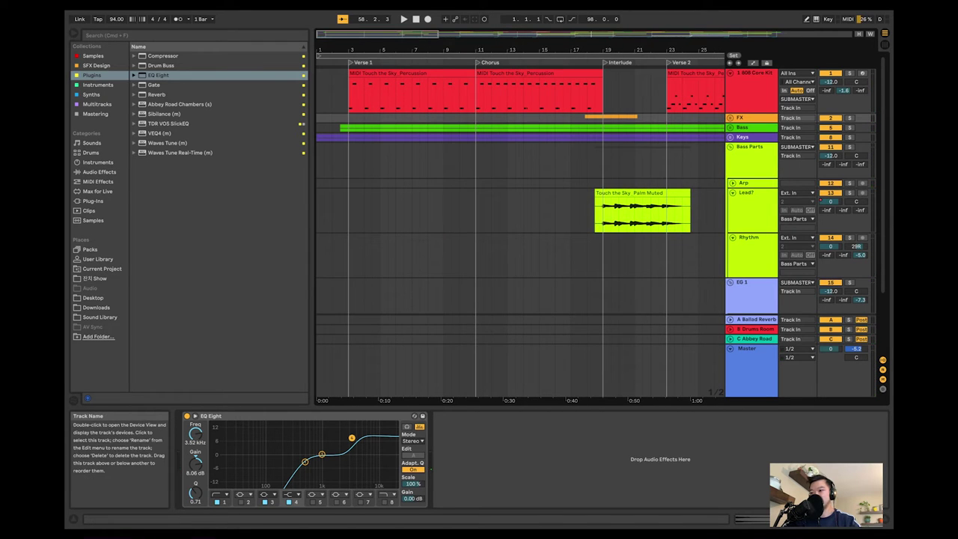
left_click(733, 193)
left_click(733, 202)
left_click(731, 212)
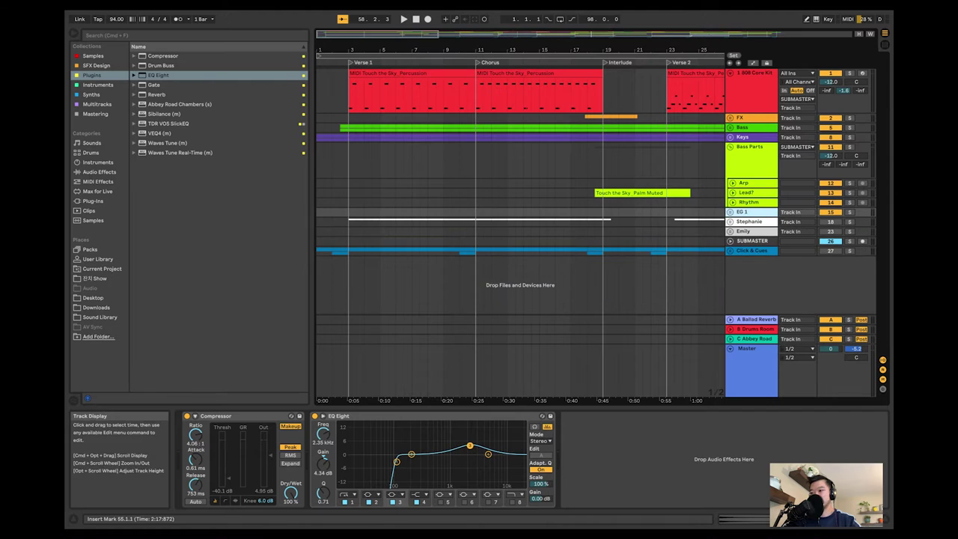
Unfold the main vocalist's group and the Rhythm track
left_click(751, 222)
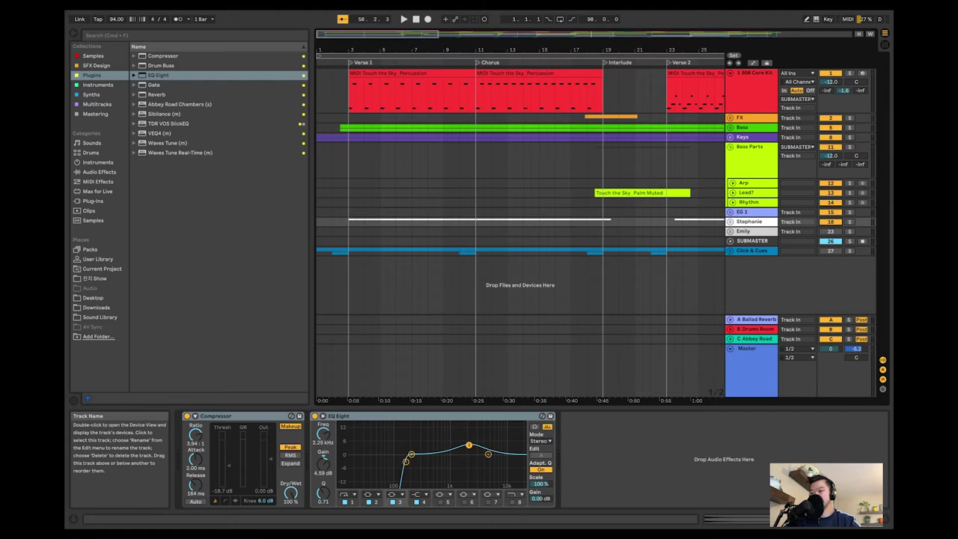
left_click(730, 222)
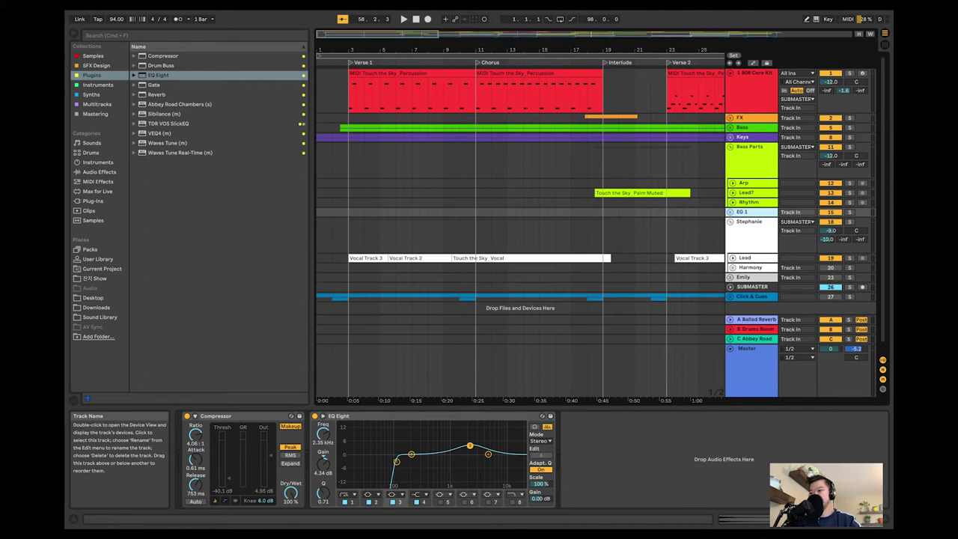
left_click(750, 148)
left_click(732, 202)
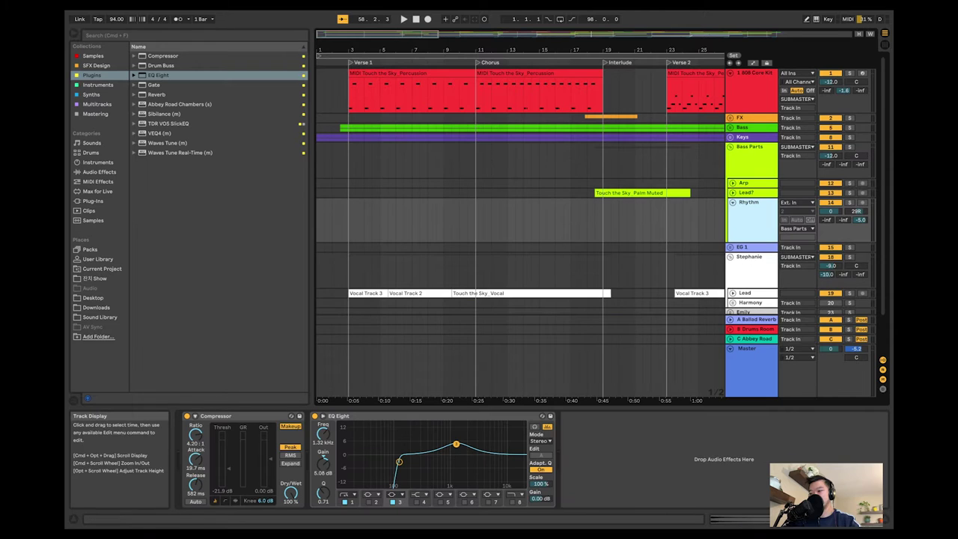
Review the device chains of the Abbey Road return, the Lead vocal, the main vocalist's group and the Rhythm track
scroll(520, 225, "right", 5)
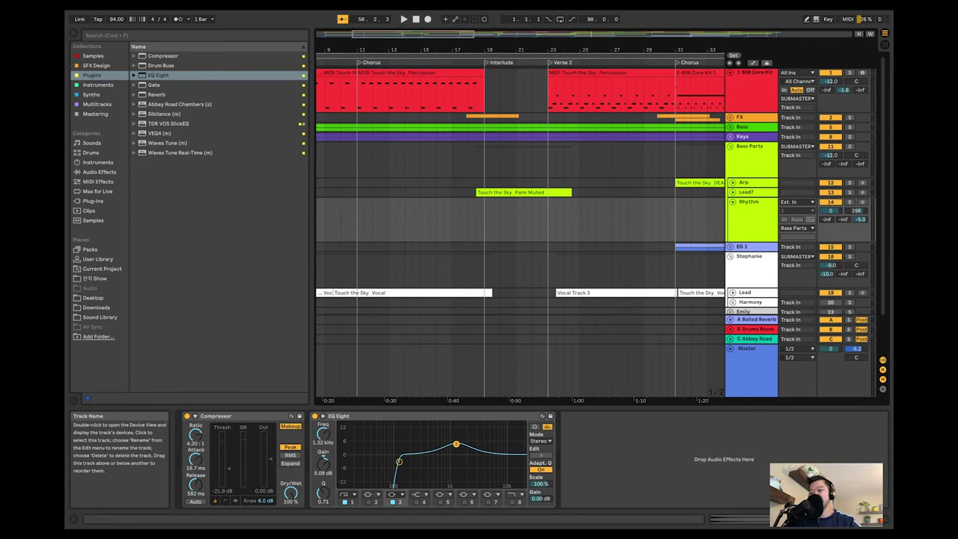
left_click(754, 340)
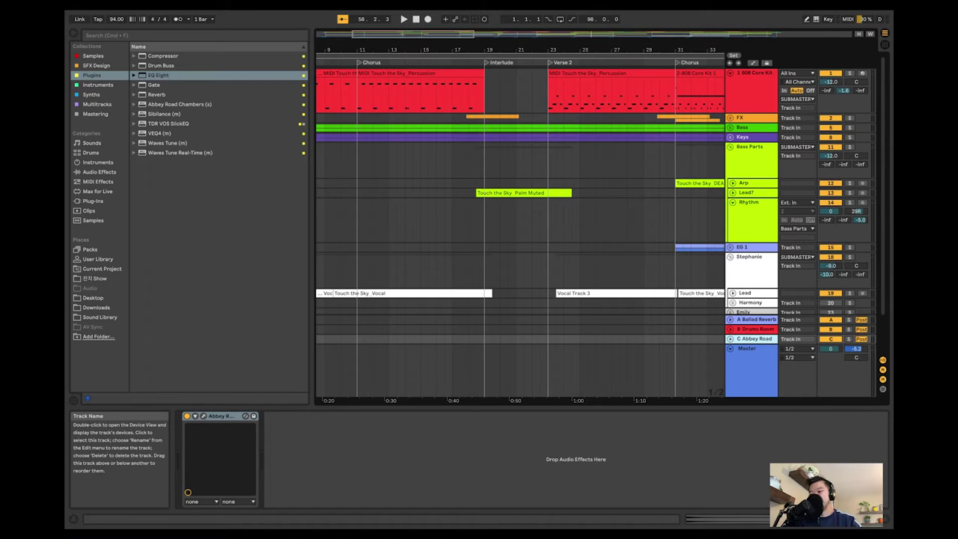
scroll(751, 305, "down", 3)
left_click(752, 252)
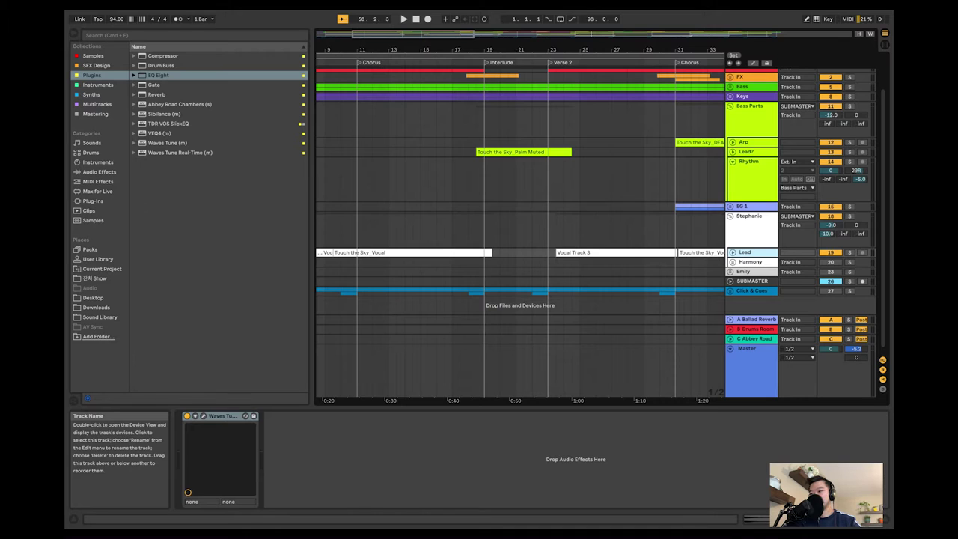
left_click(749, 216)
left_click(750, 161)
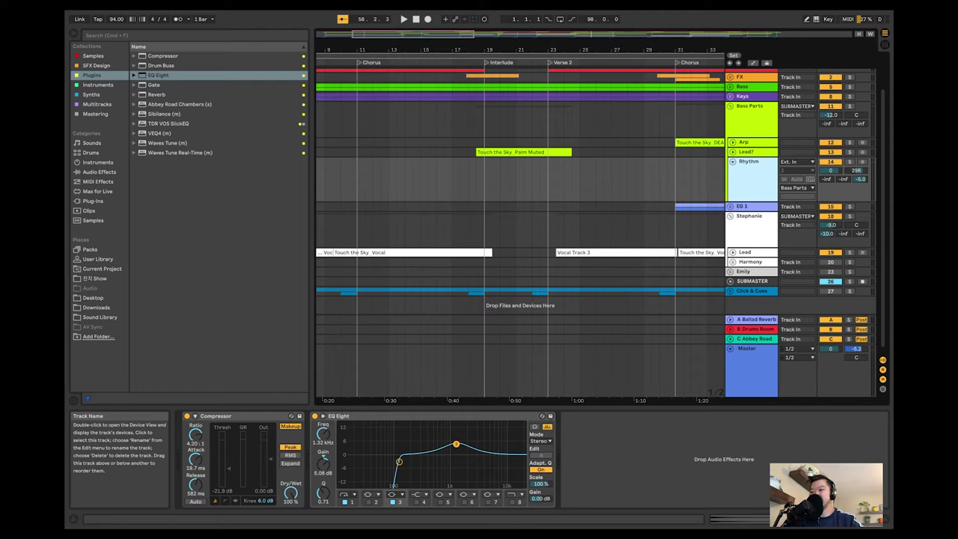
Solo the Rhythm track and play it from the first Bridge at bar 47
scroll(520, 225, "right", 10)
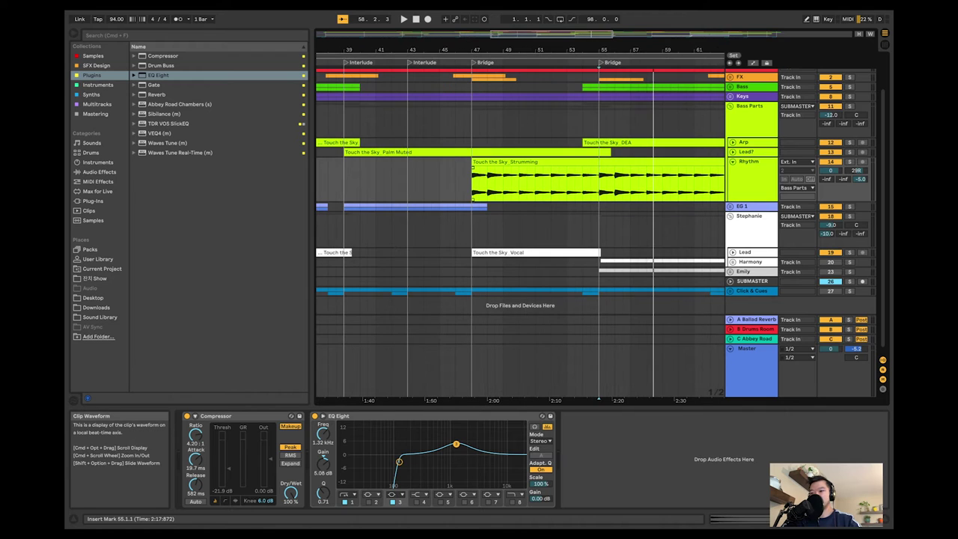
left_click(850, 162)
left_click(474, 183)
key("space")
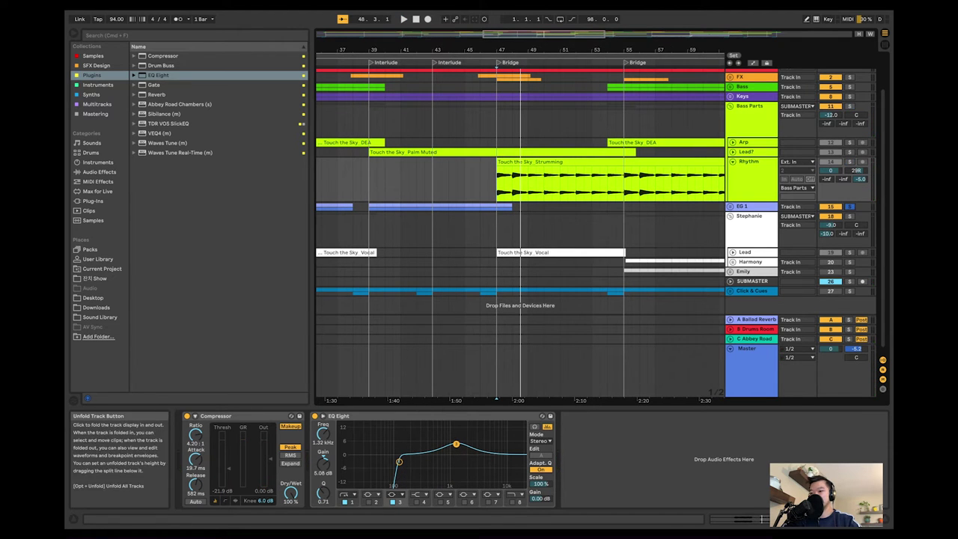
Unfold the soloed EG 1 group and play it briefly from the second Interlude at bar 43
left_click(733, 207)
left_click(432, 223)
key("space")
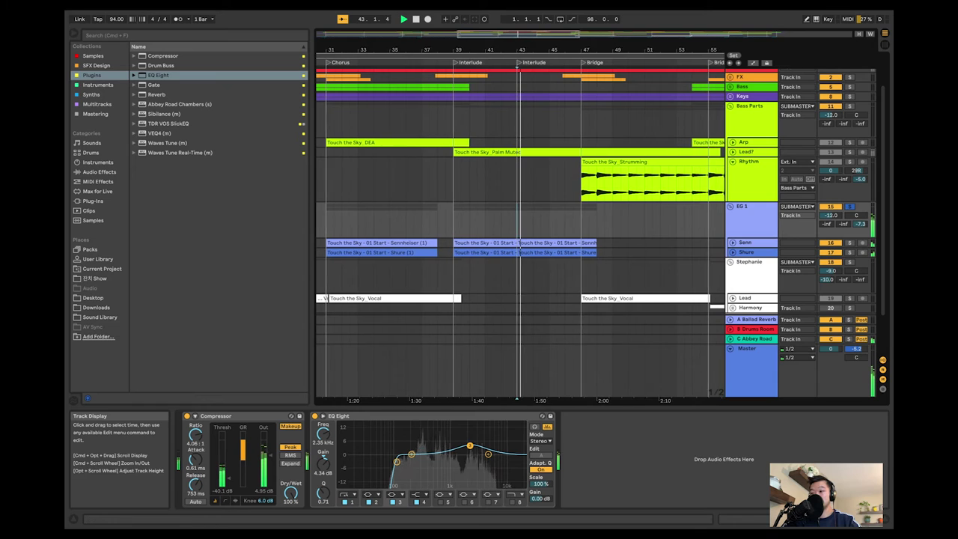
key("space")
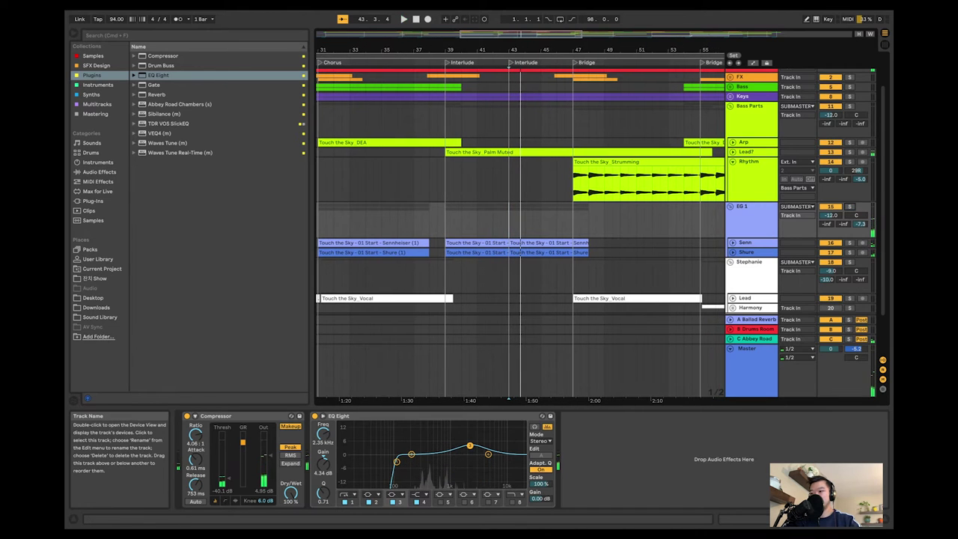
Fold the EG 1 group and the Rhythm track, and show the FX group's EQ Eight
double_click(748, 206)
double_click(749, 161)
scroll(748, 162, "up", 3)
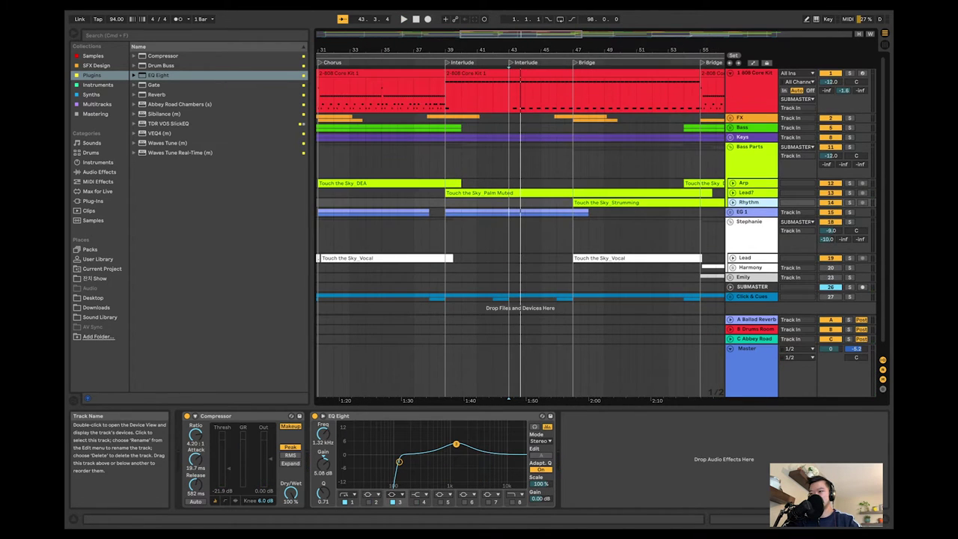
double_click(749, 118)
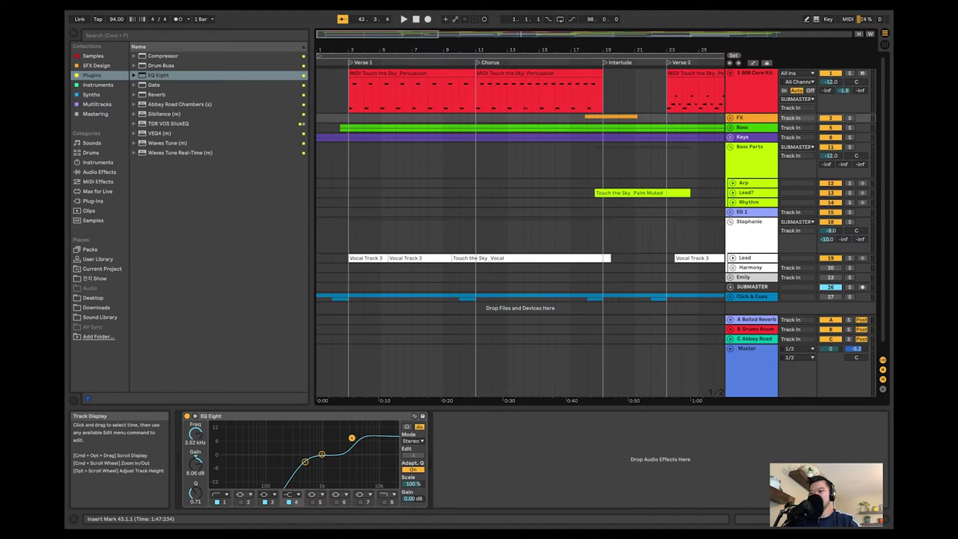
Unfold the Keys group with automation lanes shown, and play from Verse 1 at bar 3 and the Chorus at bar 11
left_click(731, 137)
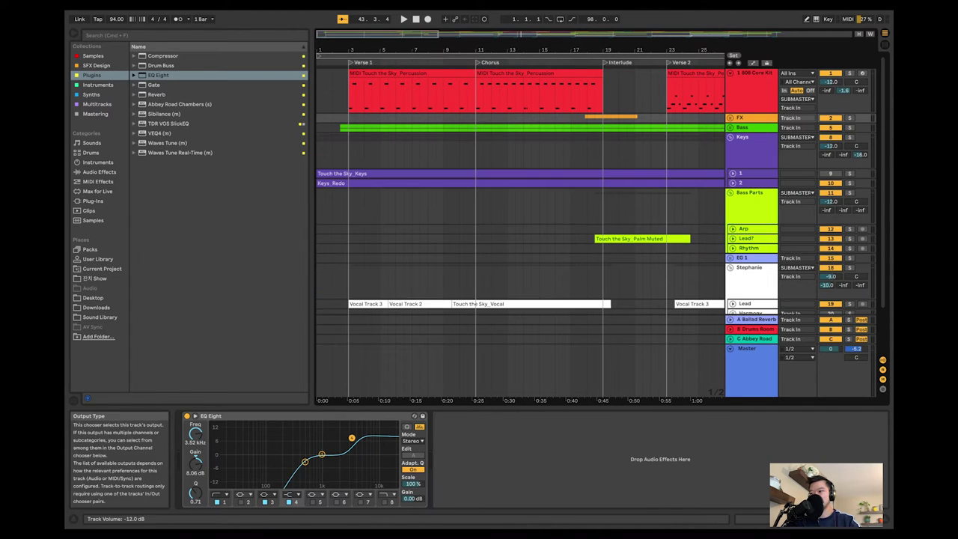
key("a")
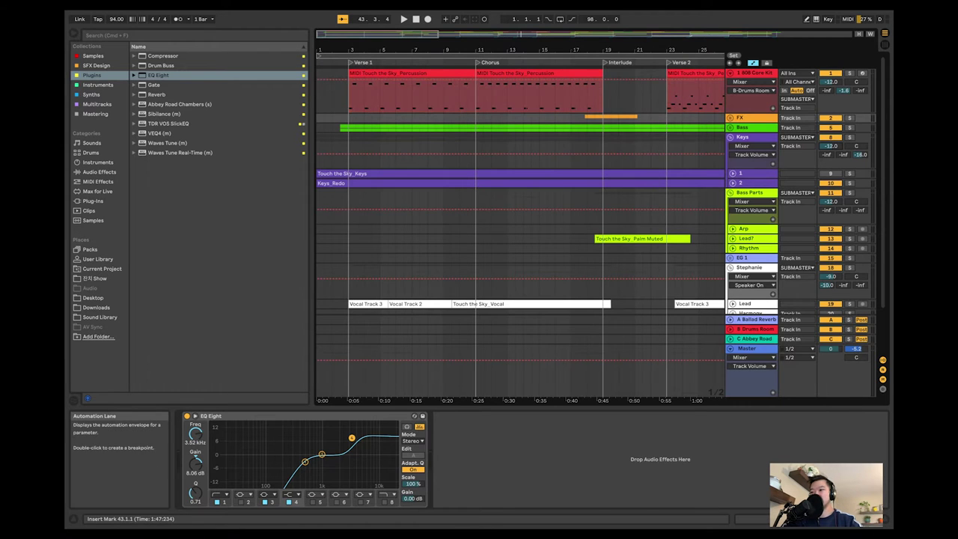
left_click(349, 148)
key("space")
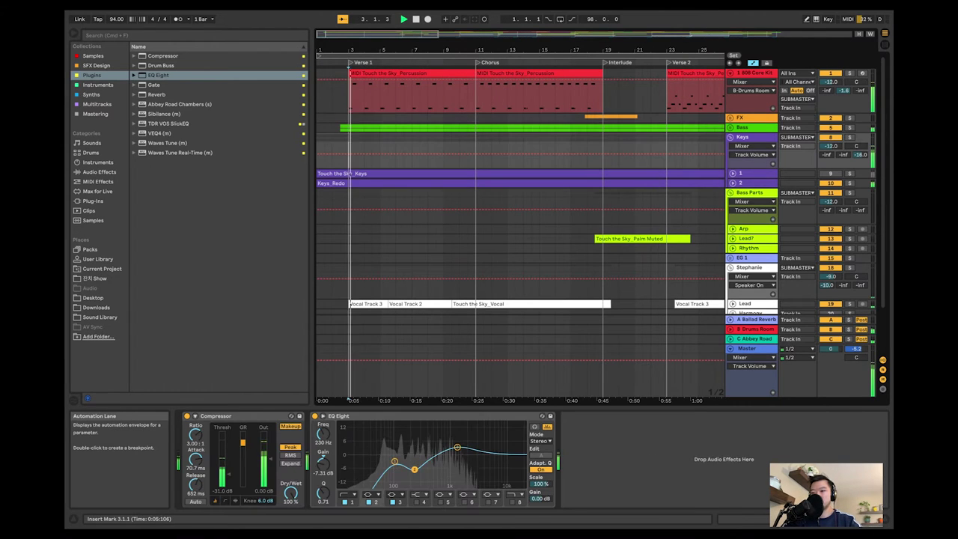
left_click(477, 68)
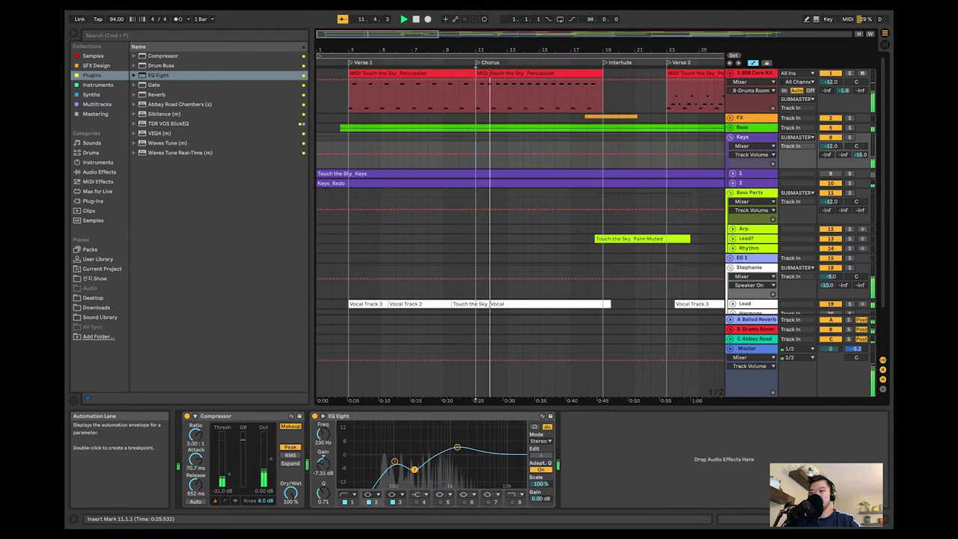
Set the Keys group's volume to -6.0 dB and play from bar 8 and from bar 17
left_click(428, 154)
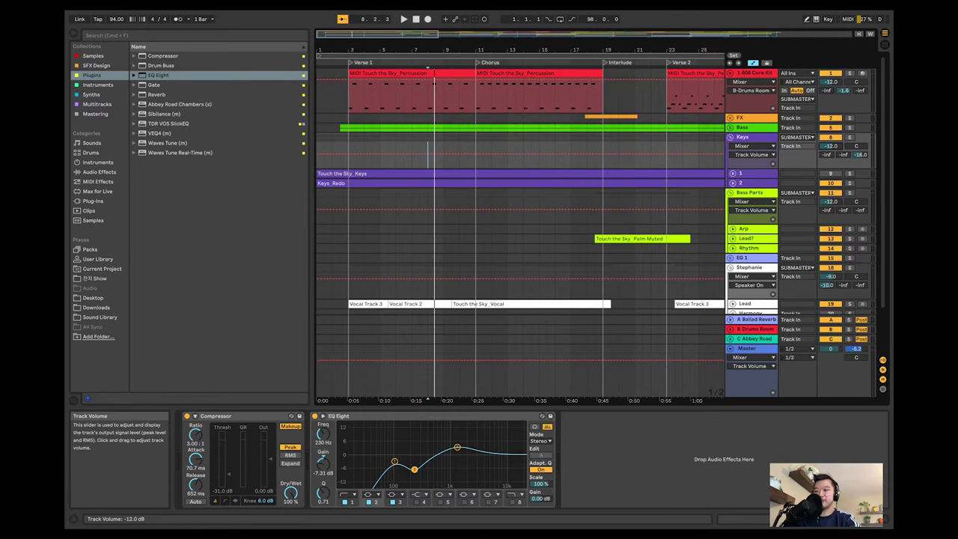
key("space")
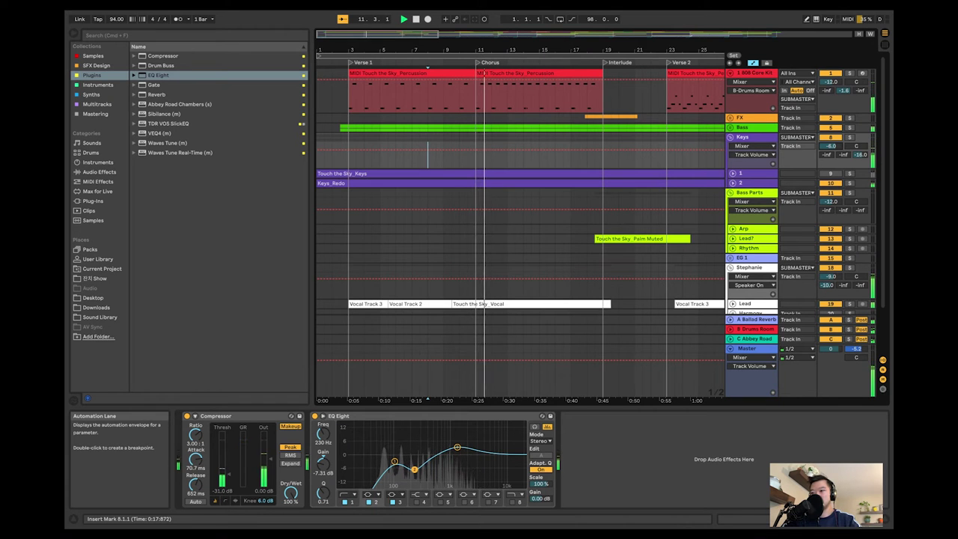
left_click(579, 155)
key("space")
key("space")
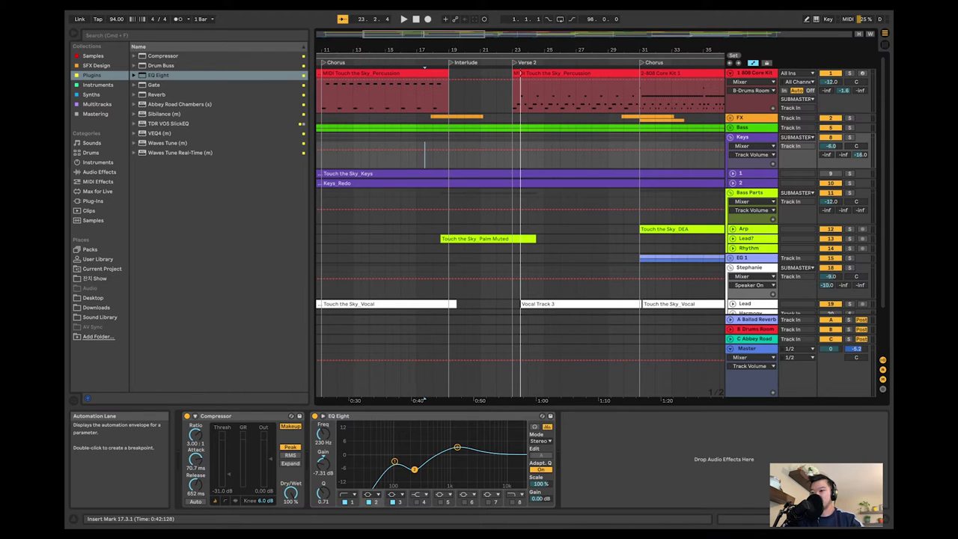
Unfold the FX group and its Riser track, and copy the Interlude's Riser3 clip four bars later to lead into Verse 2
left_click(730, 118)
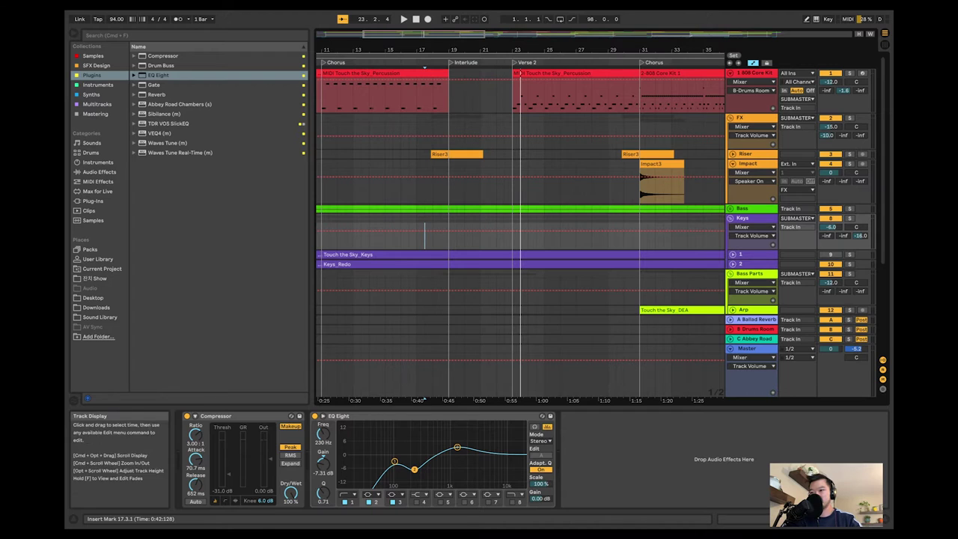
left_click(745, 154)
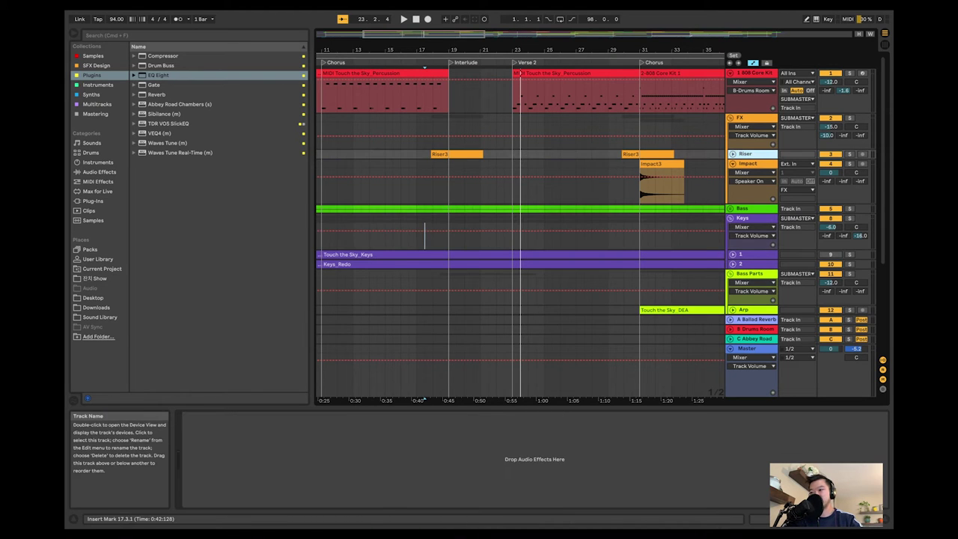
left_click(733, 155)
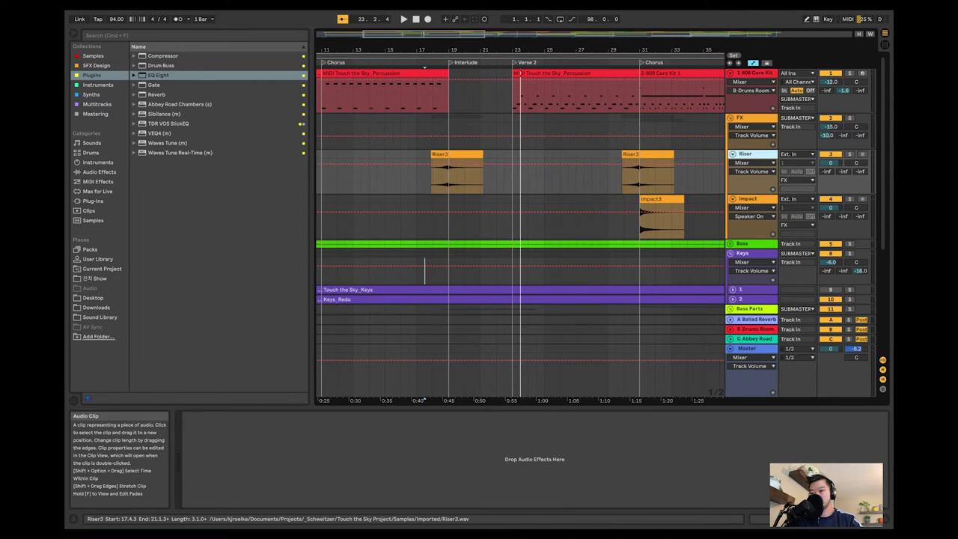
left_click(458, 154)
left_click_drag(459, 155, 522, 155)
Play from bar 16 into the Interlude, and delete the Riser3 clip that leads into it
left_click(410, 176)
key("space")
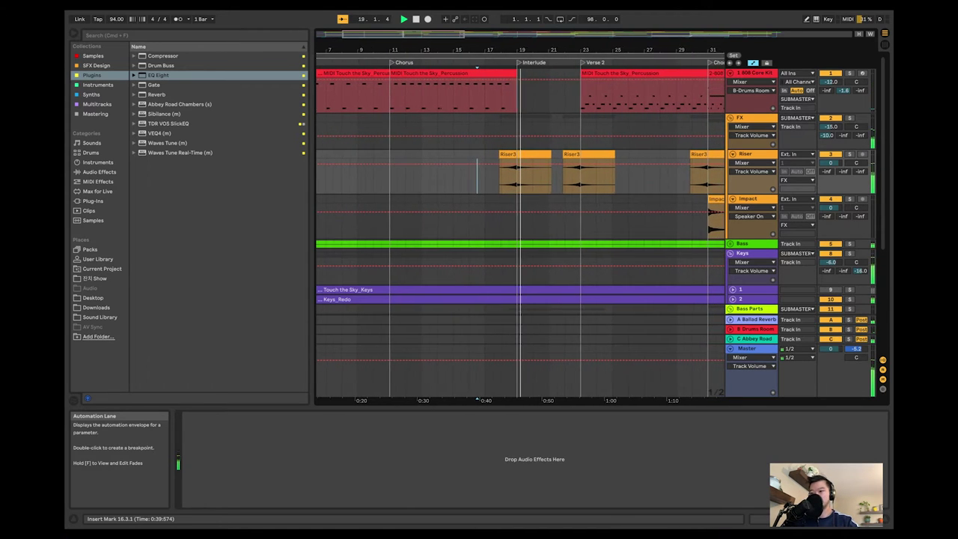
key("space")
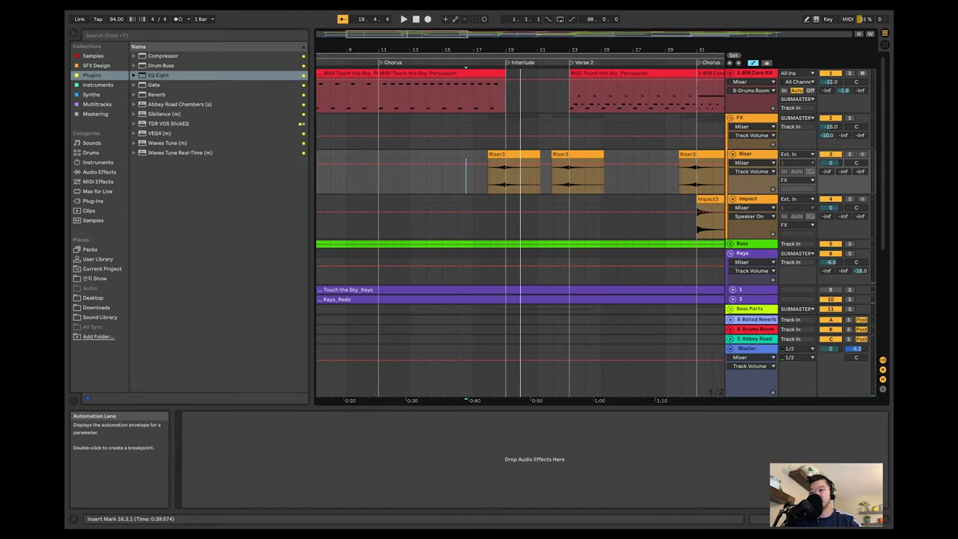
left_click(514, 154)
key("Delete")
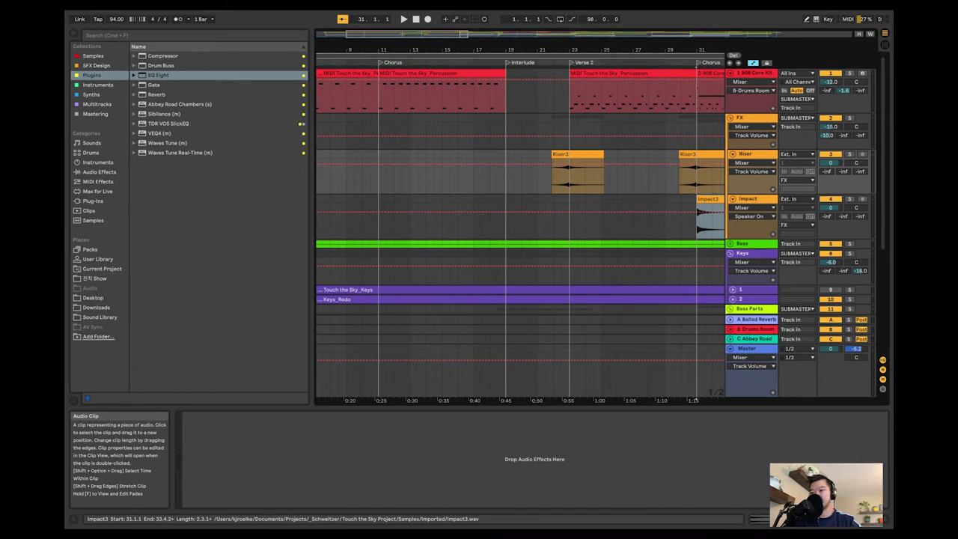
Copy the Impact3 clip from bar 31 to the start of the Interlude at bar 19, and play from bar 17
left_click_drag(708, 199, 516, 199)
left_click(474, 178)
key("space")
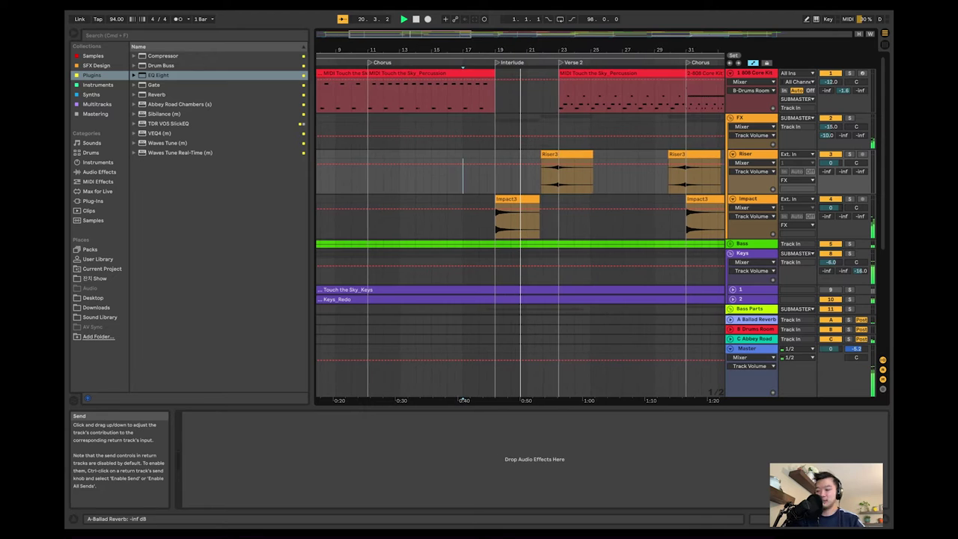
Set the Impact track's volume to -4.0 dB and replay the Interlude with Impact soloed
key("space")
key("space")
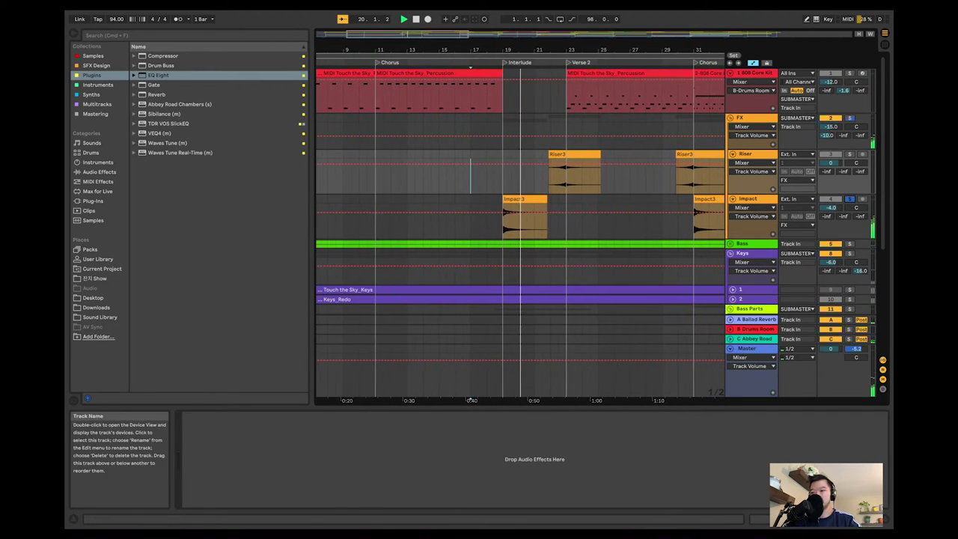
Turn off the Impact track's Delay while replaying from bar 17, and show the FX group's EQ Eight
left_click(748, 200)
key("space")
key("space")
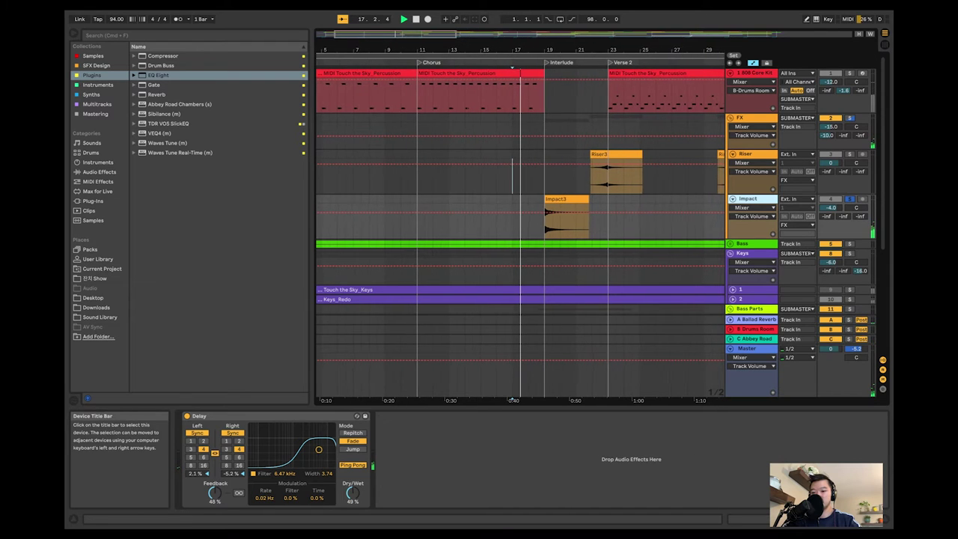
left_click(186, 415)
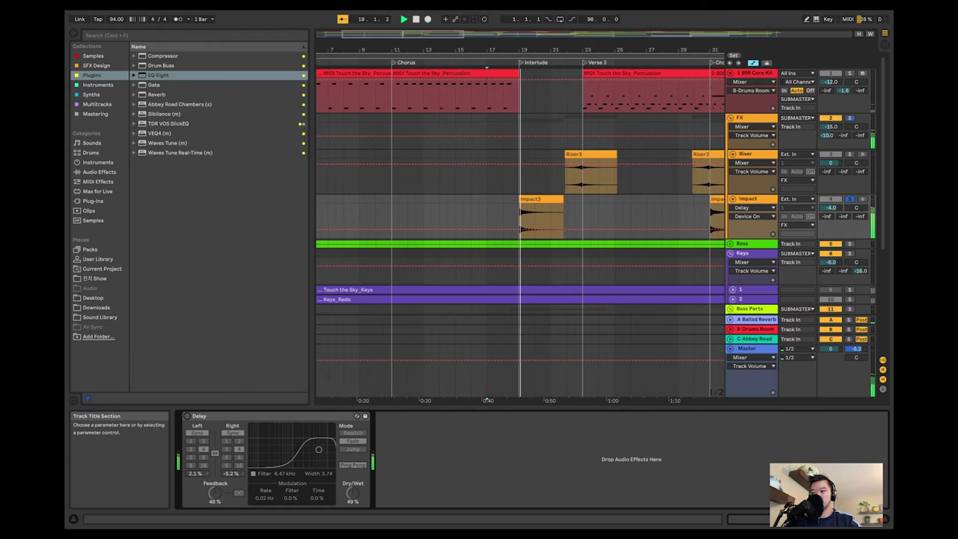
left_click(745, 118)
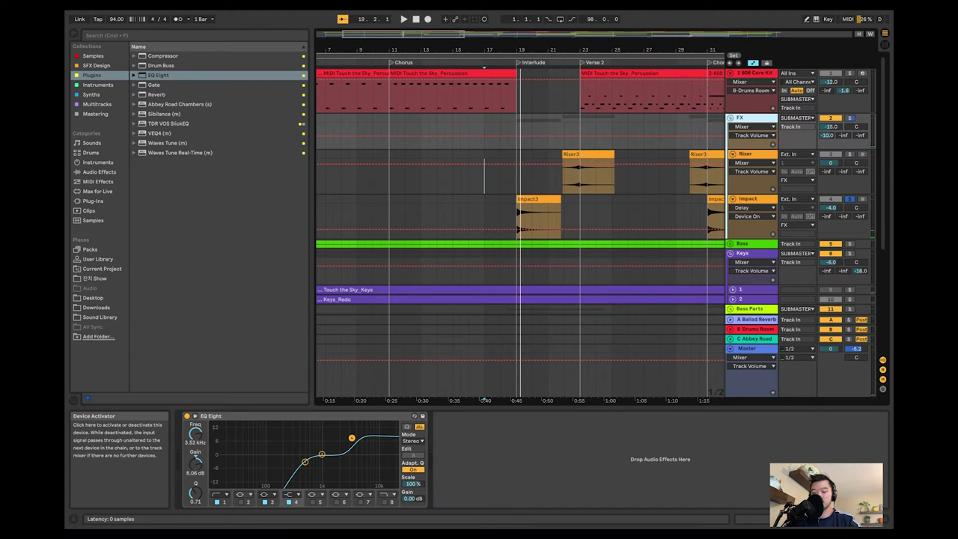
Turn off the FX group's EQ Eight and replay the impact from the start of the Interlude at bar 19
left_click(187, 416)
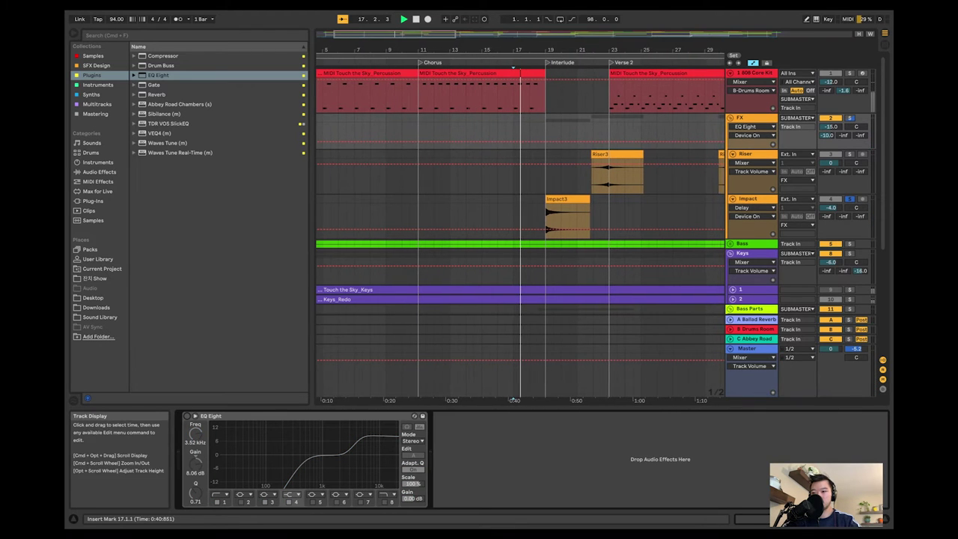
key("space")
left_click(545, 217)
key("space")
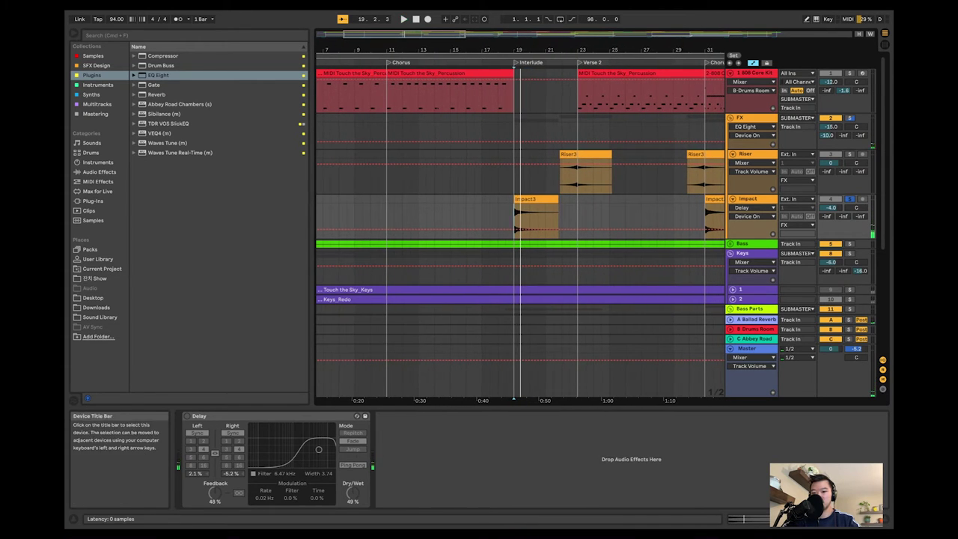
Turn the Impact track's Delay on, set its mode to Repitch, and replay the impact
left_click(186, 415)
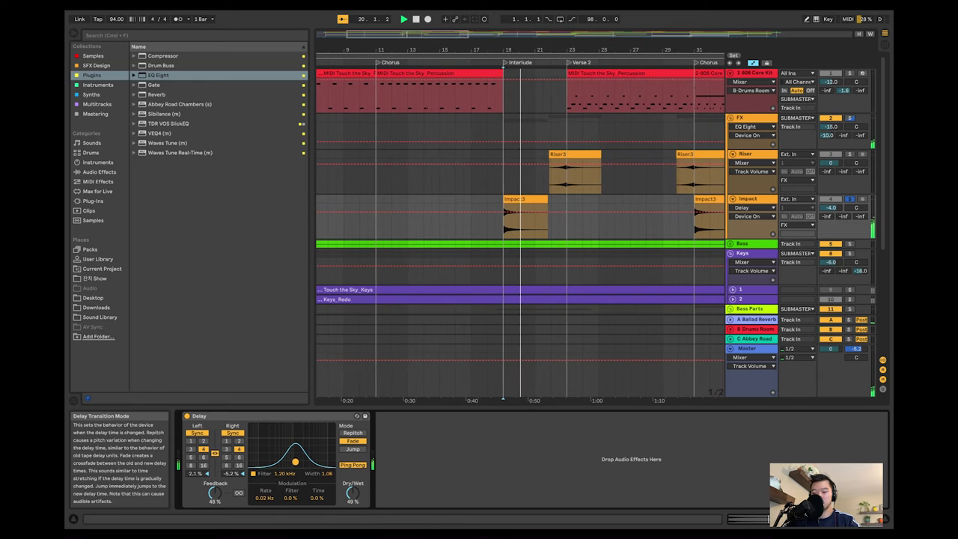
left_click(353, 434)
key("space")
key("space")
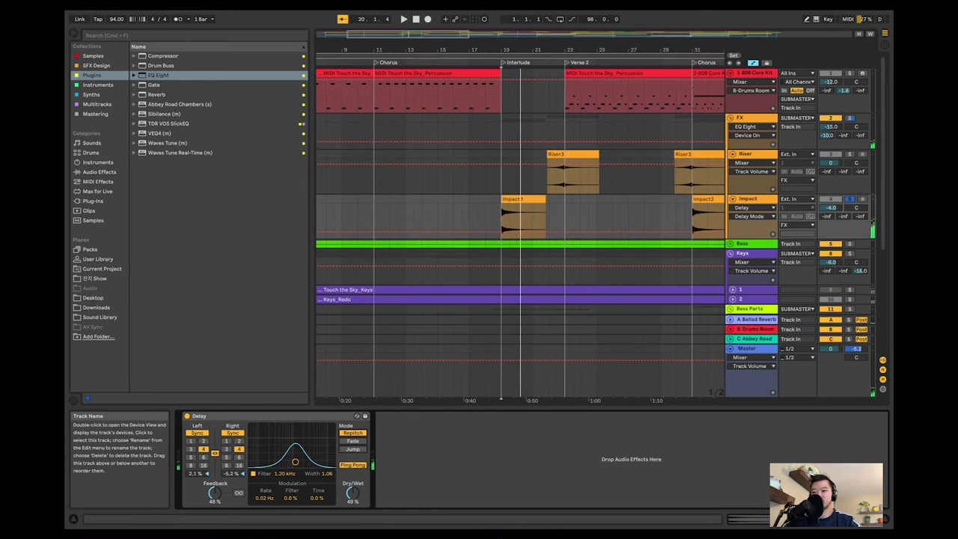
Turn on the FX group's EQ Eight and move it to the Riser track
left_click(747, 154)
key("space")
key("space")
key("Up")
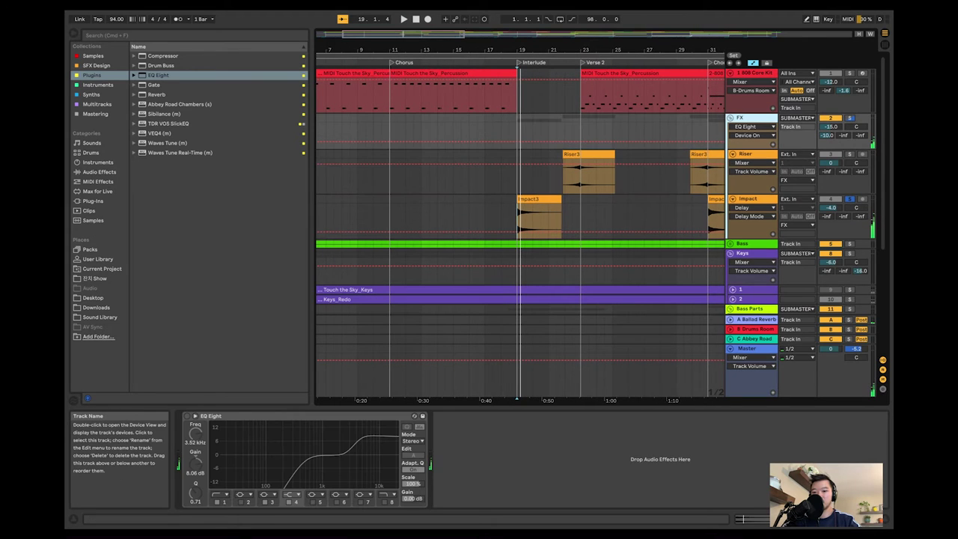
left_click(187, 416)
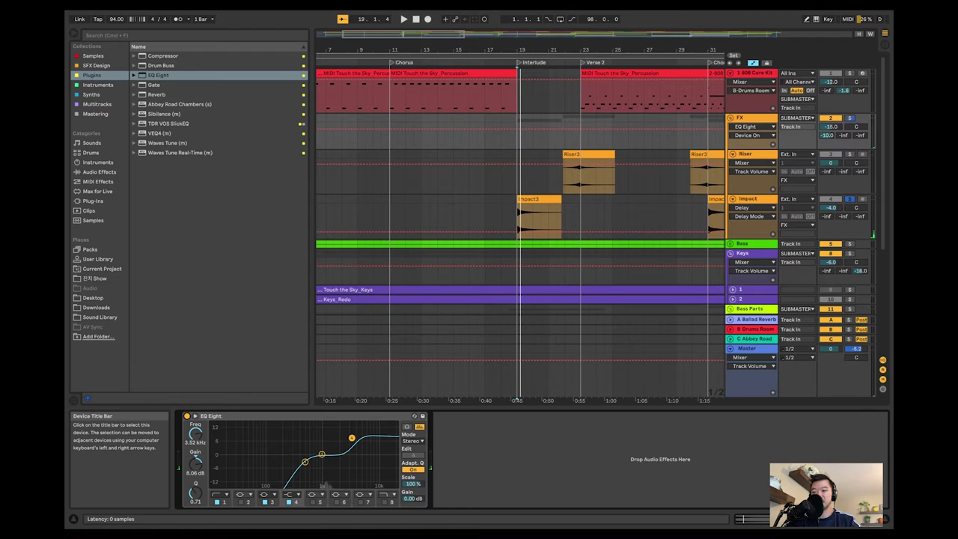
left_click(224, 417)
left_click_drag(225, 417, 576, 174)
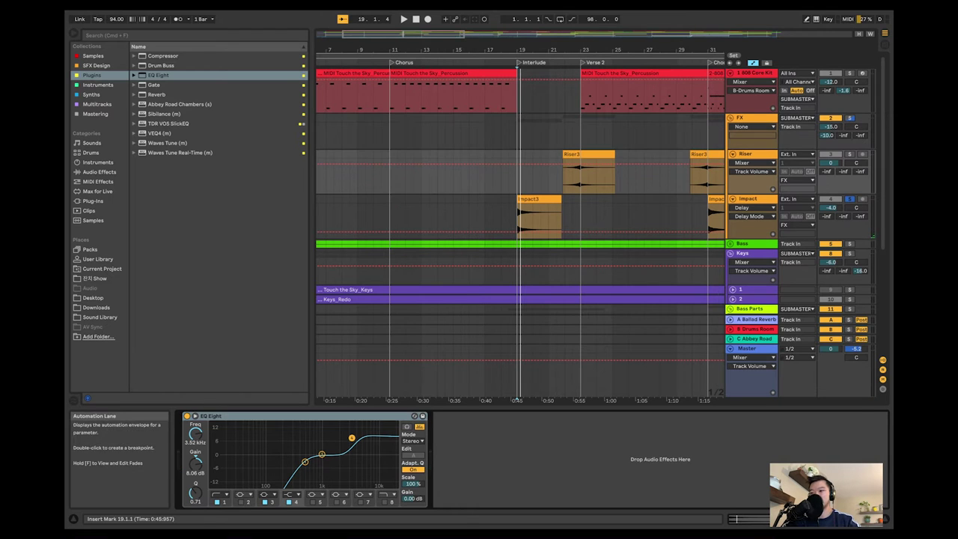
Unsolo the Impact track and play the Riser3 clip that leads into Verse 2
left_click(580, 154)
key("space")
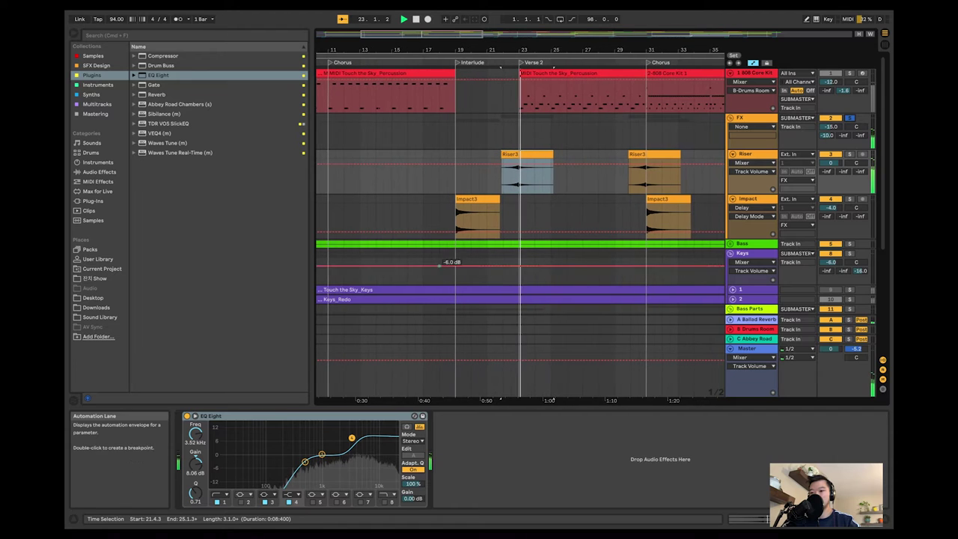
key("space")
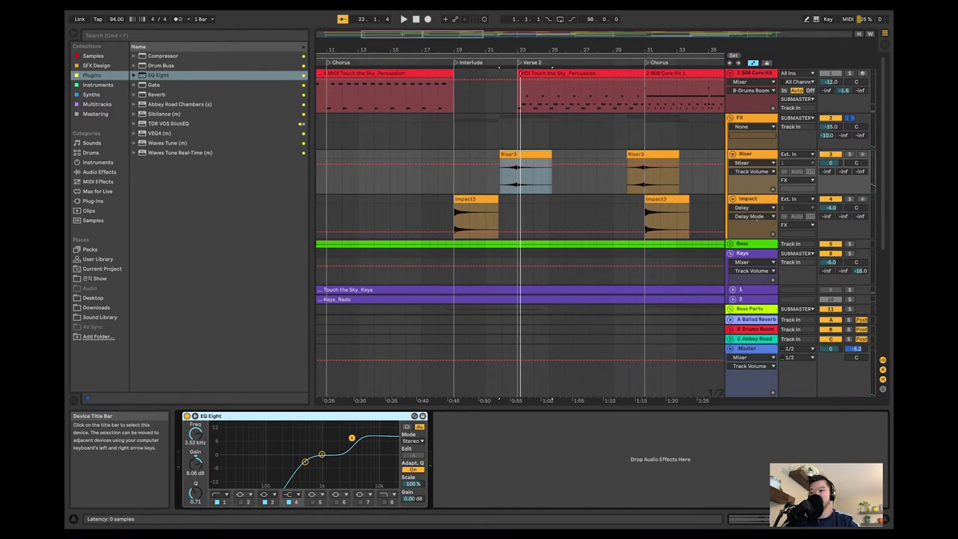
Move the EQ Eight from the Riser track to the Impact track, ahead of its Delay, and replay the riser
left_click_drag(225, 416, 757, 218)
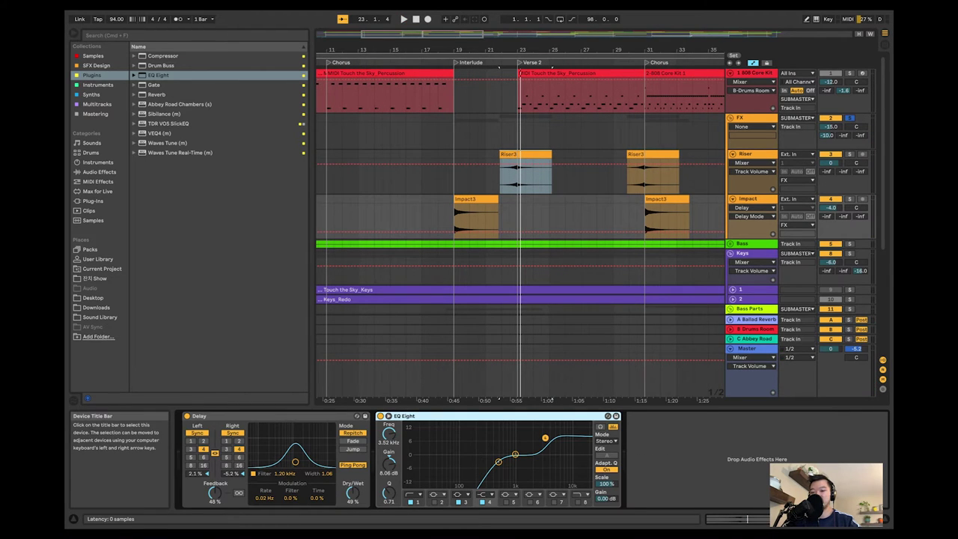
key("super+z")
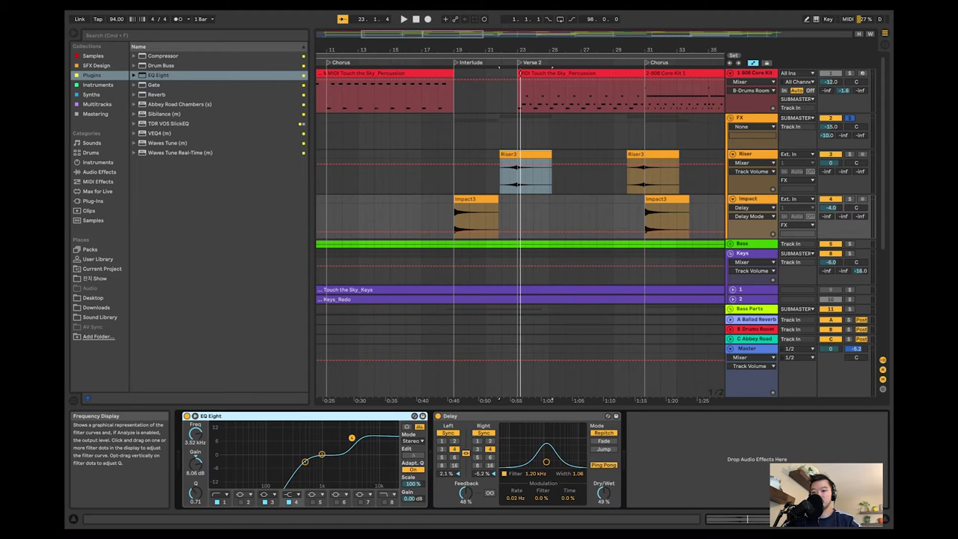
key("super+z")
key("space")
key("space")
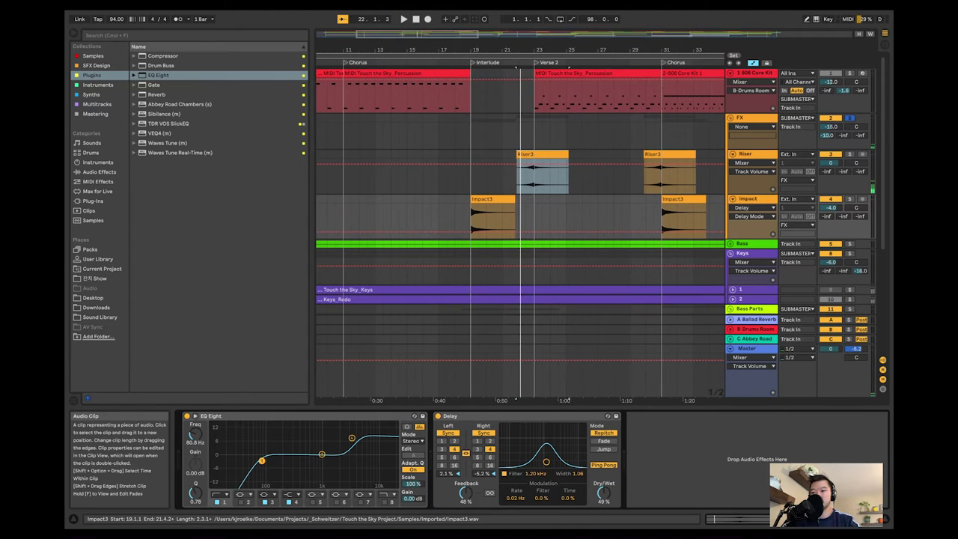
In the Impact track's EQ Eight, replace low-cut filter 1 with a filter 2 notch at 426 Hz, Q 0.19, while playing Impact3
left_click_drag(515, 66, 558, 66)
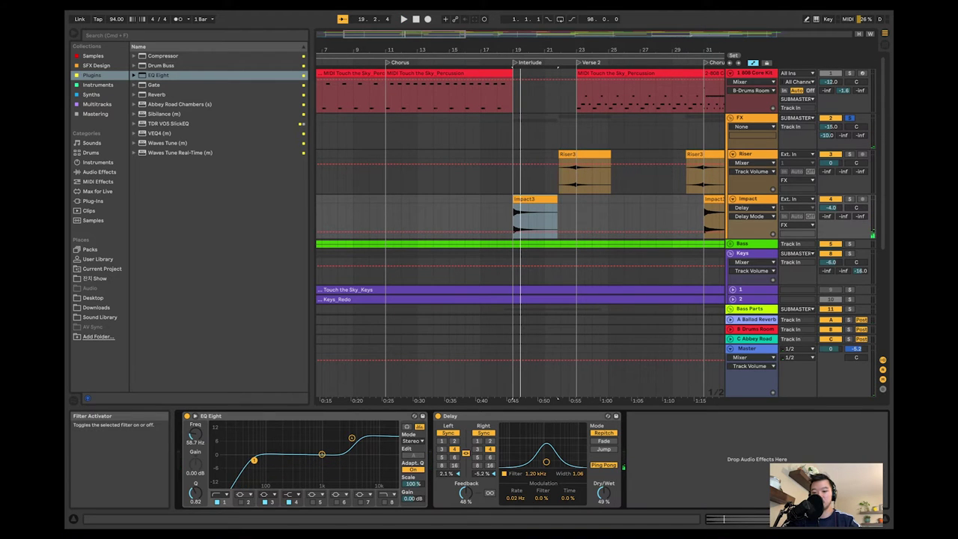
left_click(241, 495)
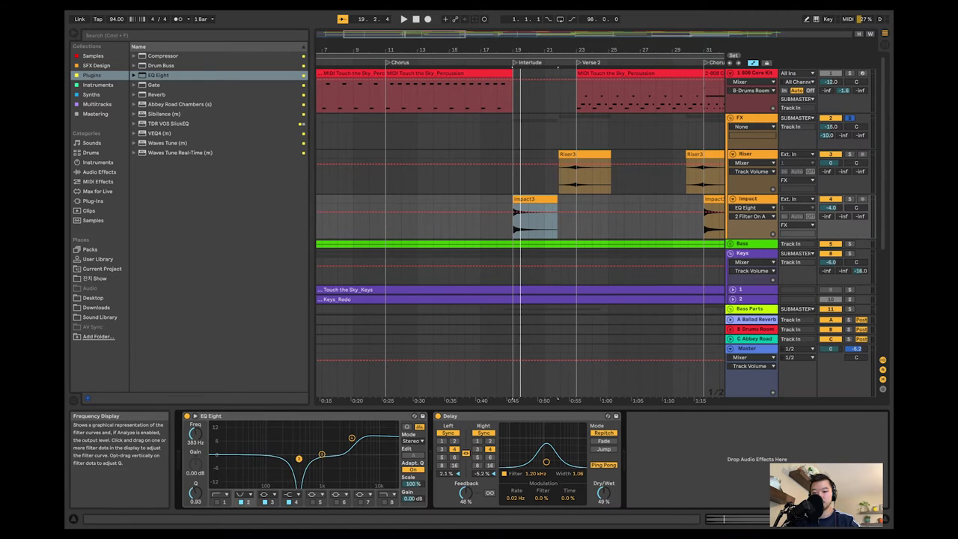
key("space")
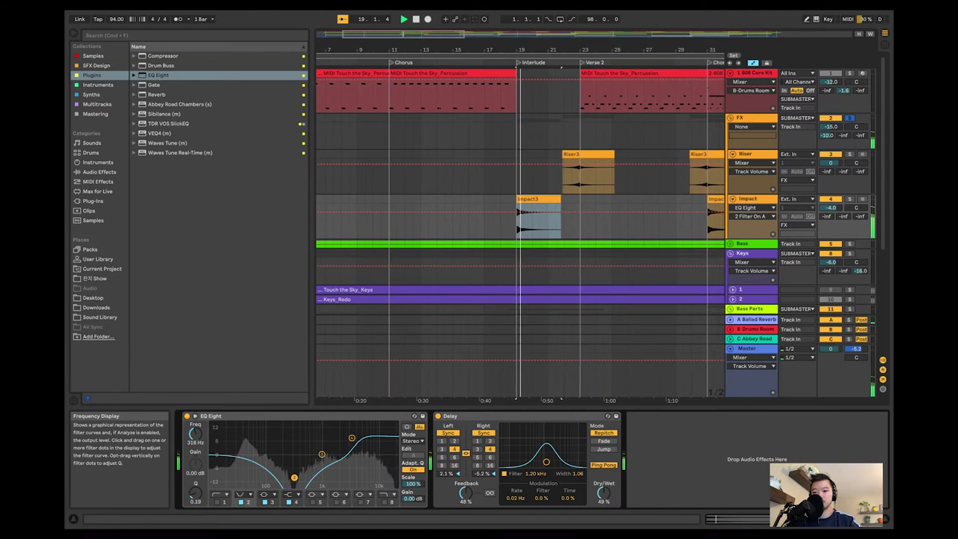
left_click_drag(295, 477, 302, 478)
Turn off EQ filter 3, set filter 4 to 8.80 kHz and 1.36 dB, and the notch to 711 Hz with Q 0.21
key("space")
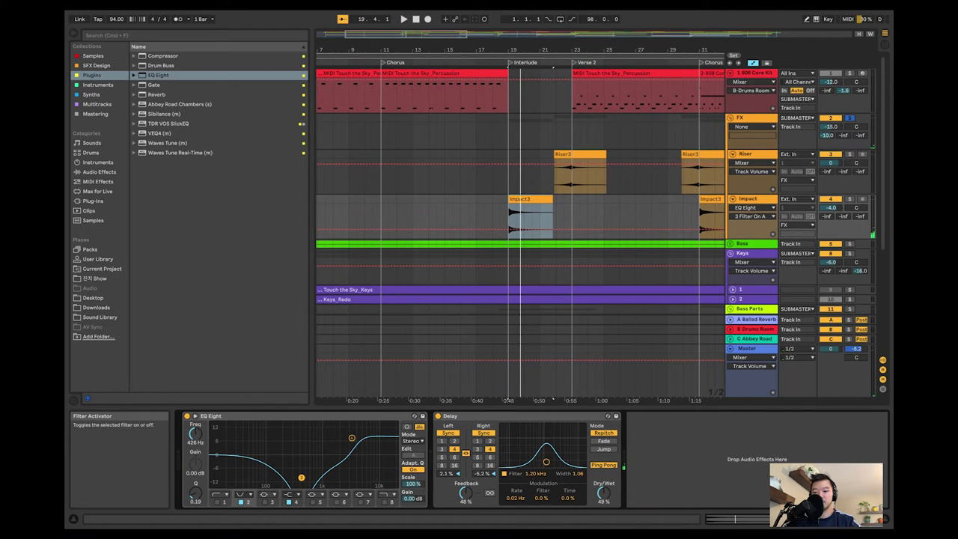
key("space")
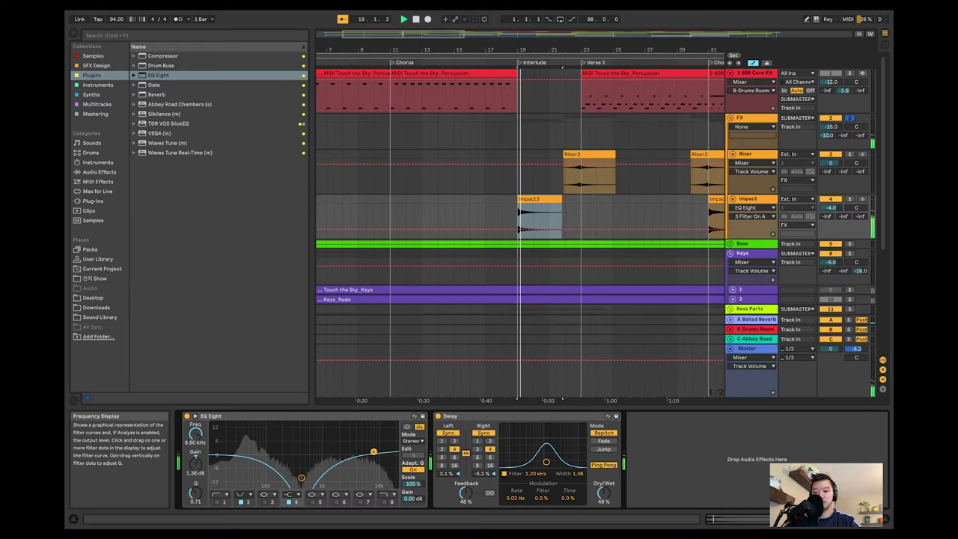
left_click_drag(301, 478, 314, 477)
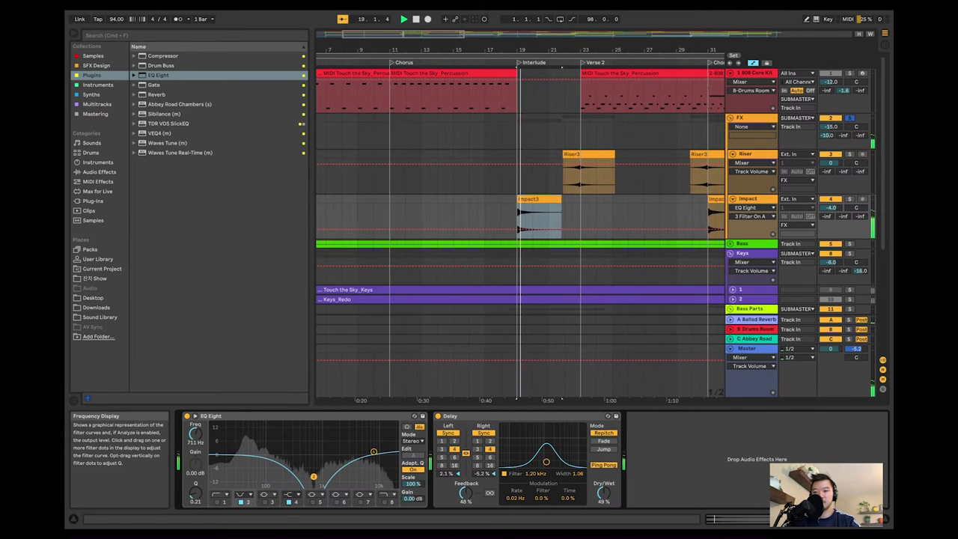
Unsolo the FX group and play the full mix from bar 18 into the Interlude
left_click(850, 117)
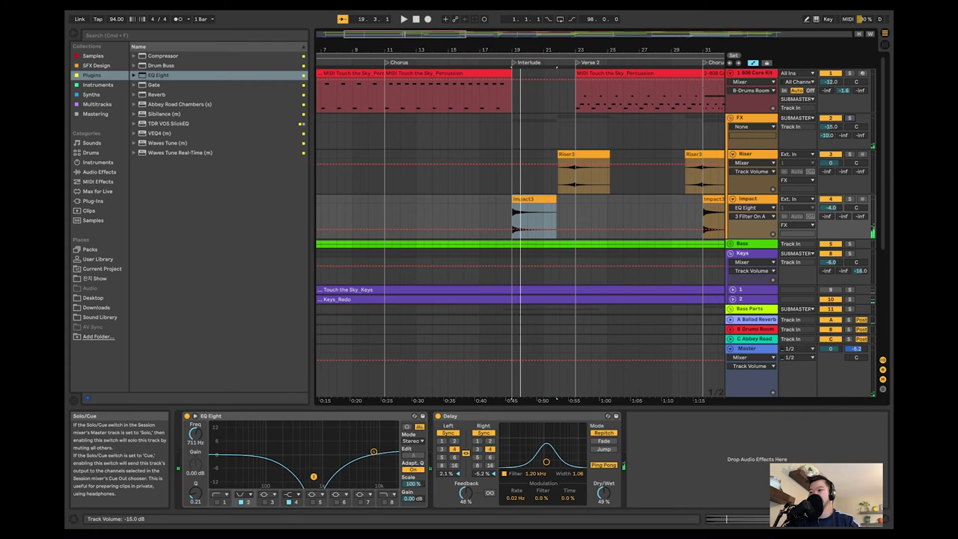
left_click(496, 218)
key("space")
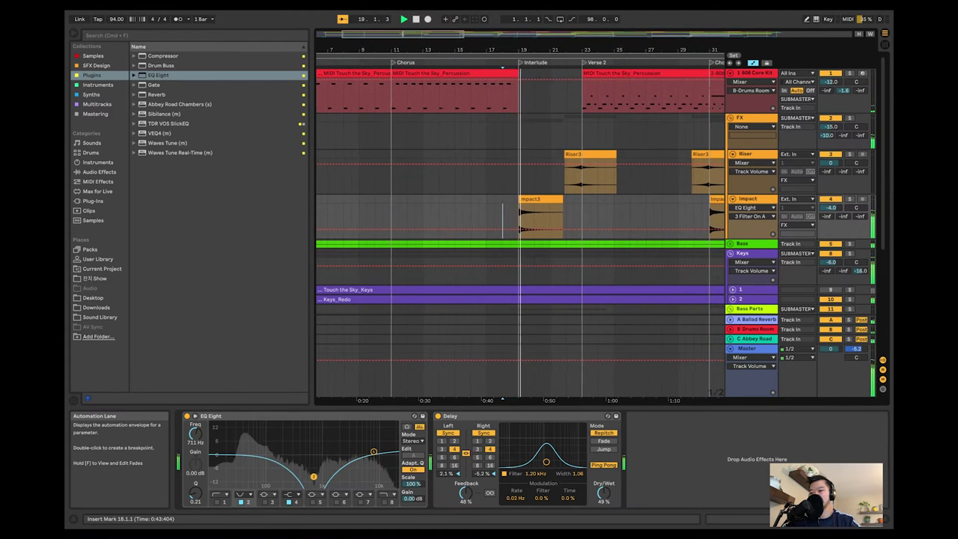
Solo the FX group and set the volumes to 0 dB for FX, -15.0 dB for Riser and -12.0 dB for Impact
left_click(741, 117)
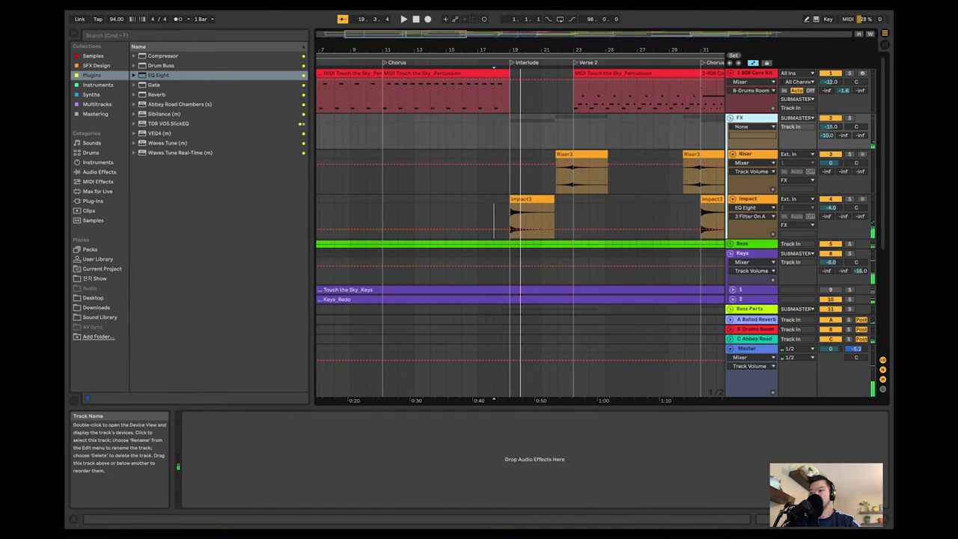
left_click(850, 117)
key("space")
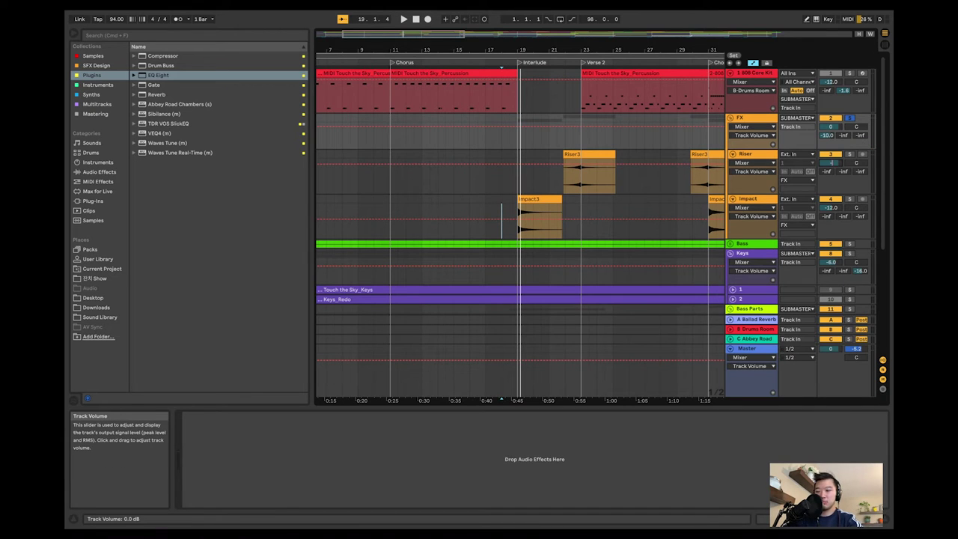
key("space")
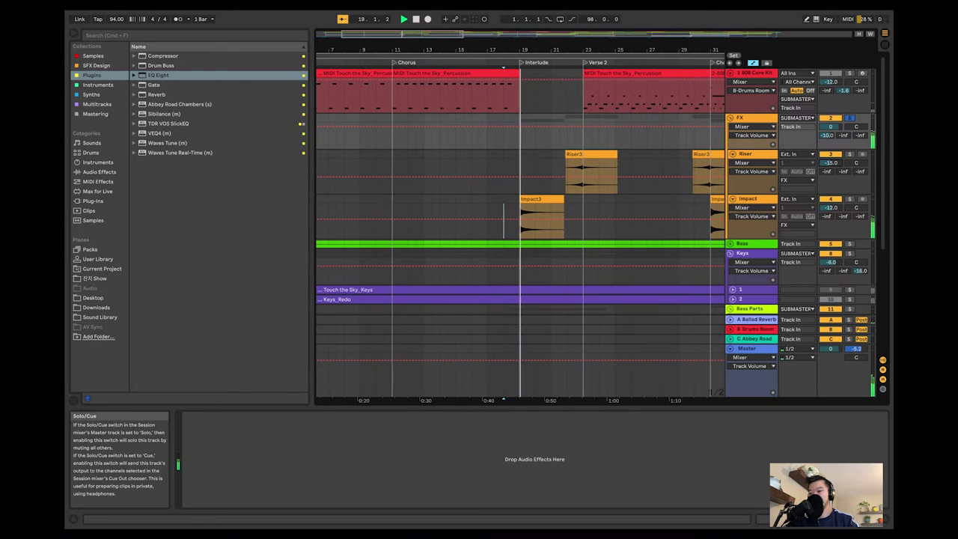
Set the Impact track's volume to -6.0 dB in the full mix, and solo it to replay the Impact3 clip
key("space")
key("space")
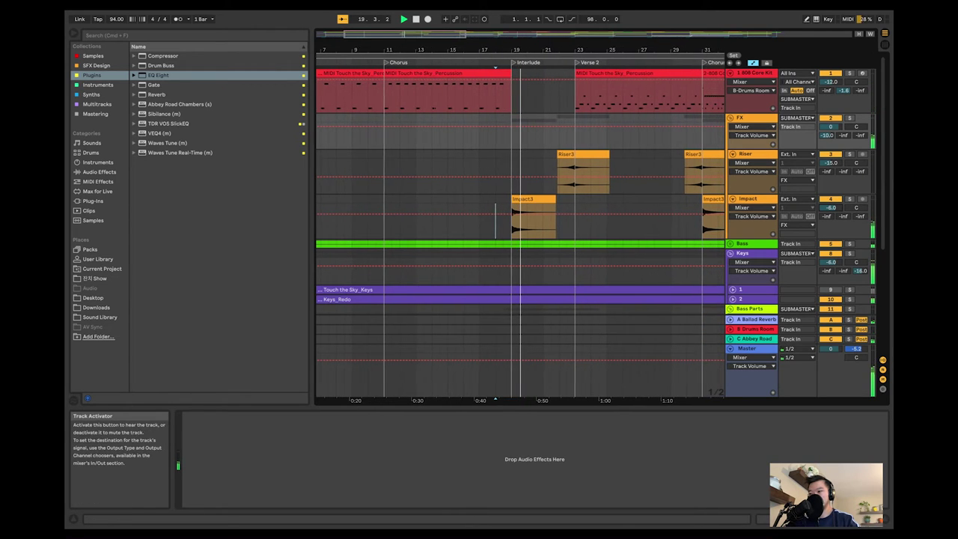
left_click(532, 217)
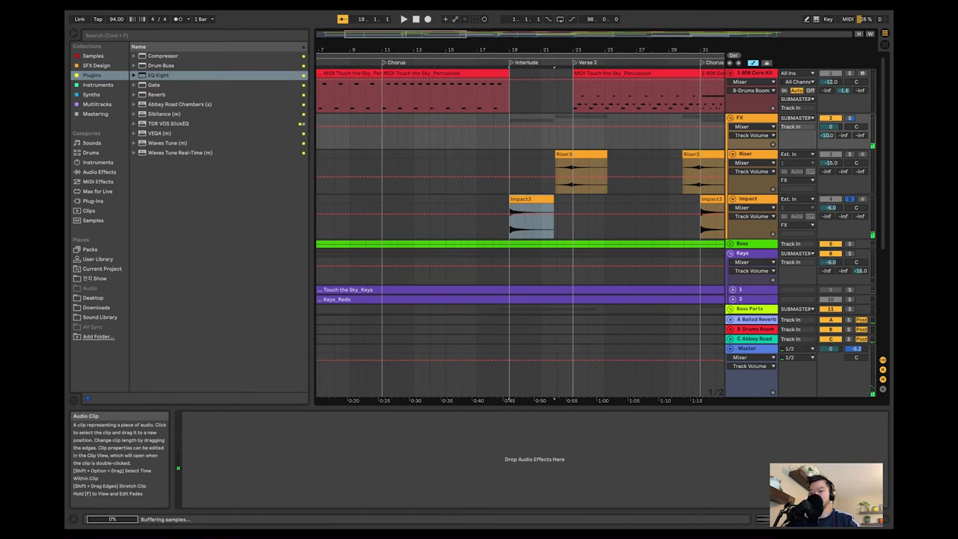
key("space")
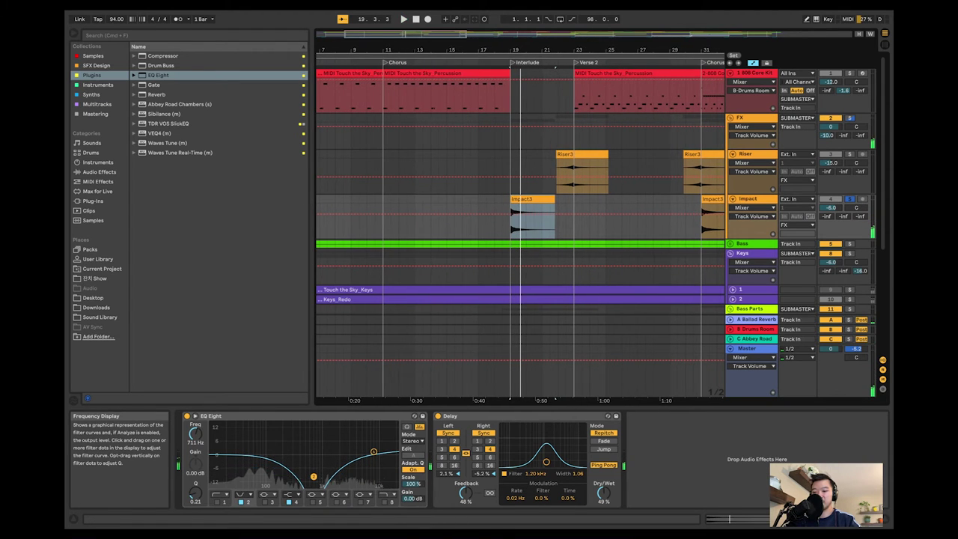
In the Impact track's EQ Eight, turn off filter 4 and enable the filter 8 high cut at 3.23 kHz with Q 0.75
left_click(385, 502)
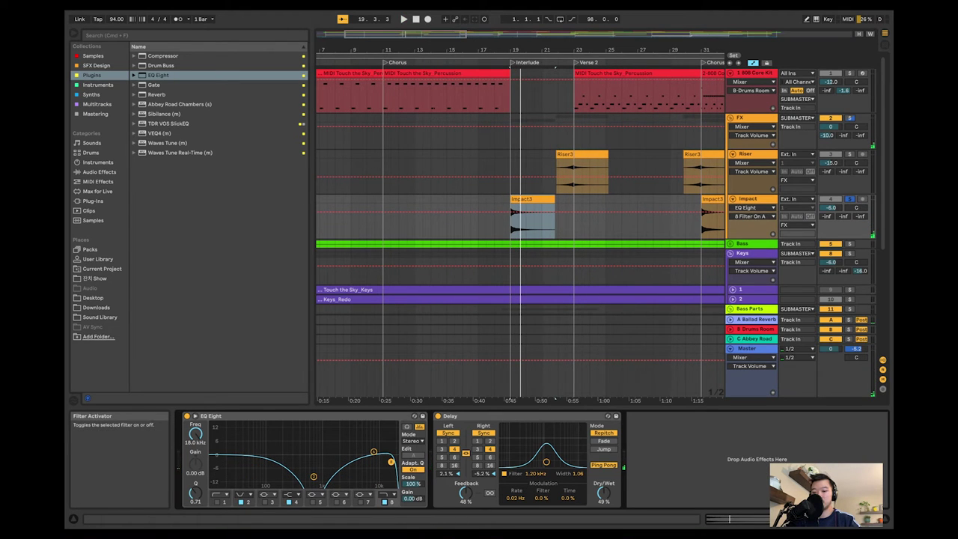
left_click(289, 503)
left_click_drag(374, 462, 369, 462)
key("space")
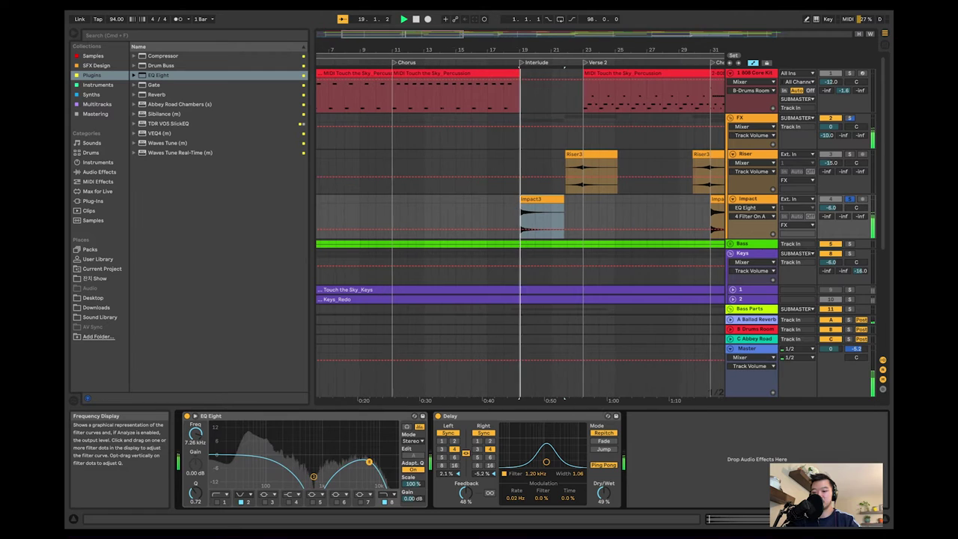
key("space")
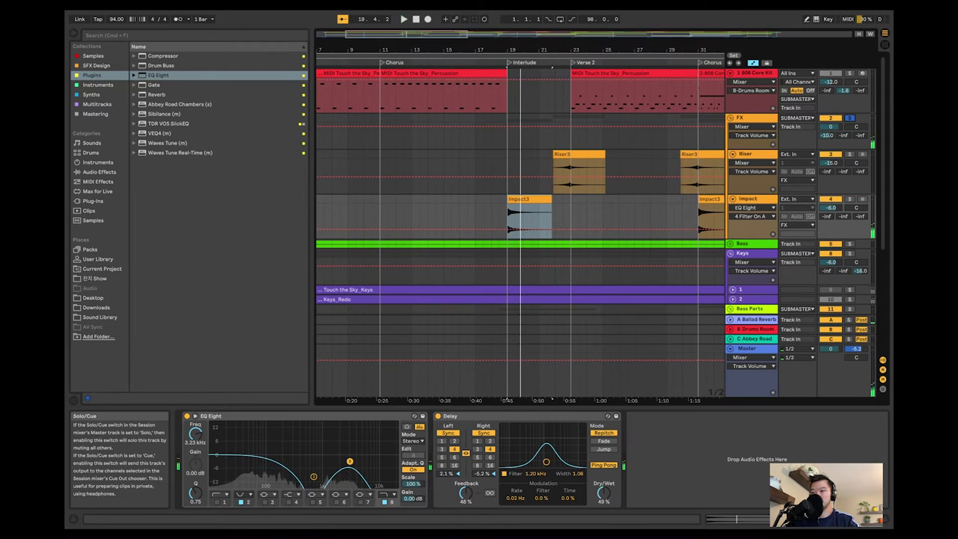
Set the Impact volume to 0 dB, turn off EQ filter 2, and set the high cut to 639 Hz with Q 2.39
left_click(520, 215)
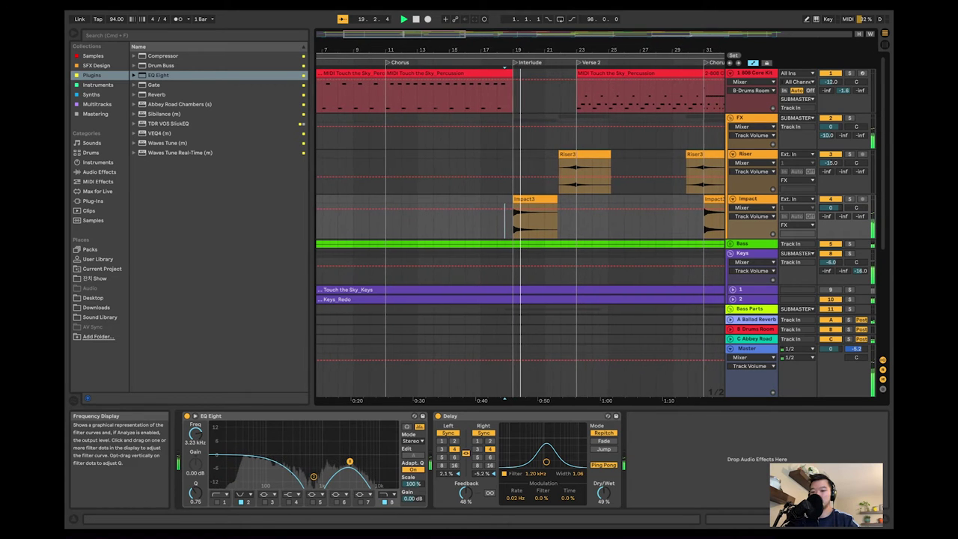
left_click_drag(349, 461, 327, 461)
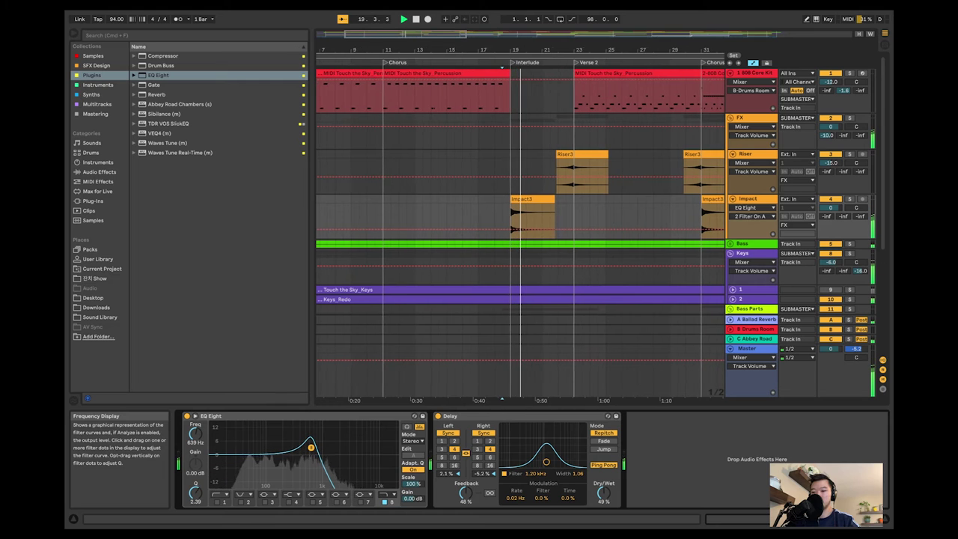
key("space")
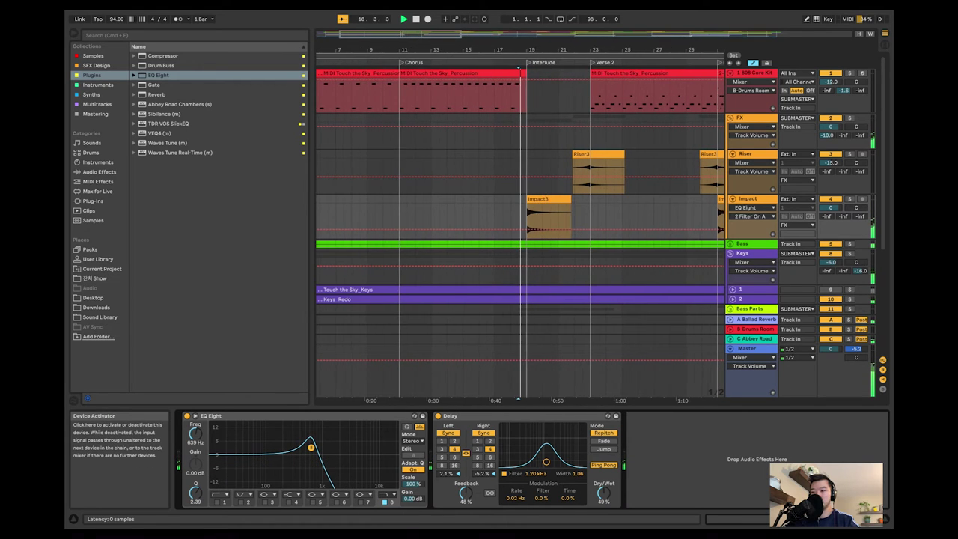
key("space")
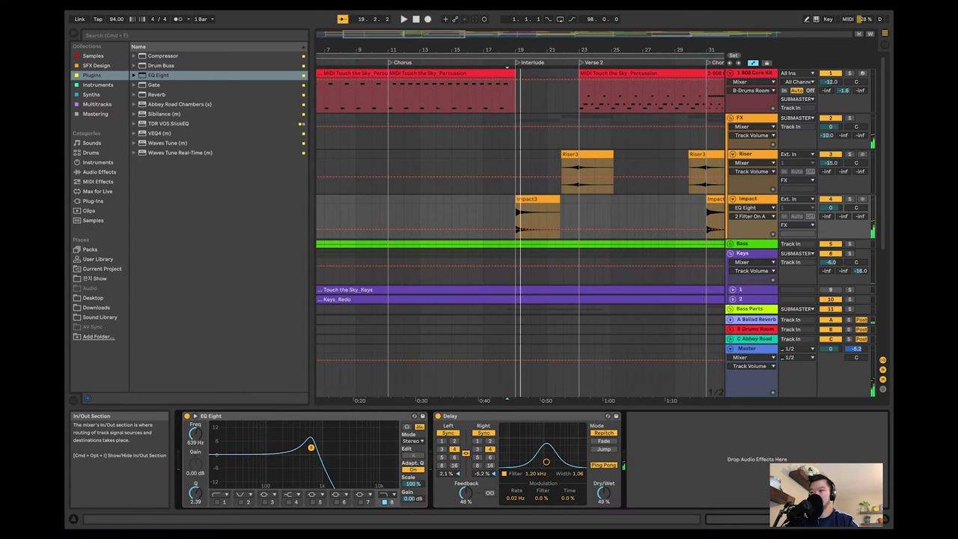
Solo the FX group and enable filter 3 in the Impact track's EQ Eight as a 7.81 dB boost at 69.6 Hz with Q 1.52
key("space")
left_click(850, 118)
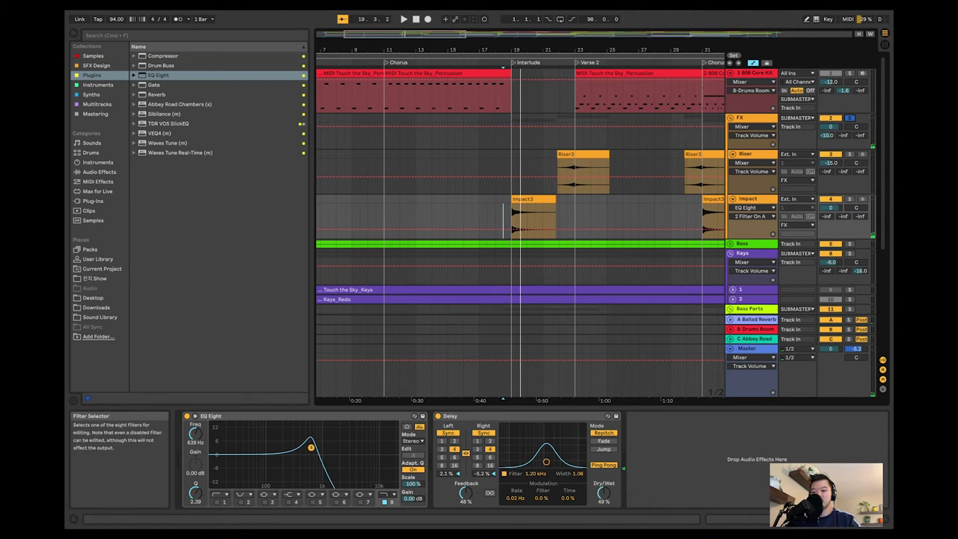
left_click(263, 497)
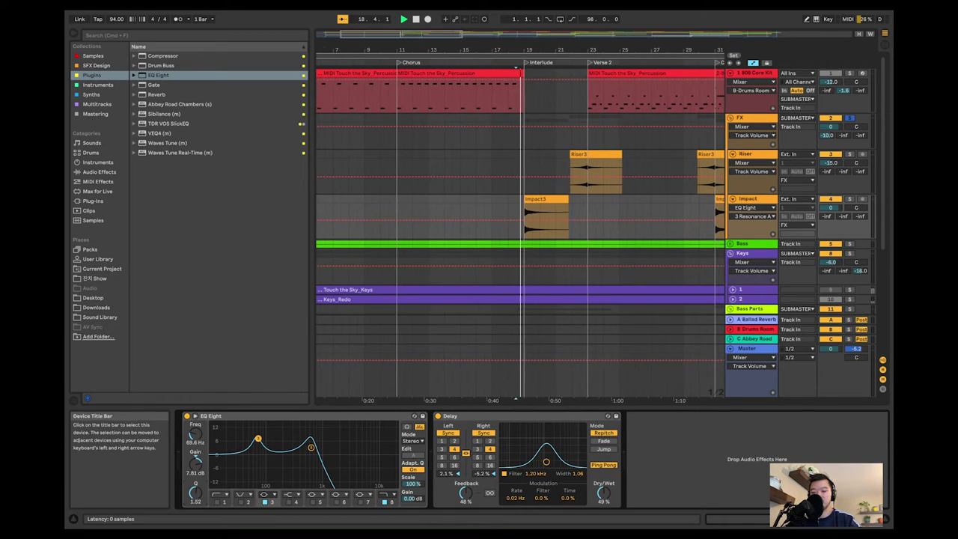
Set the Impact track's EQ Eight filter 8 to 587 Hz and its Delay bandpass to 3.35 kHz with width 1.39
key("space")
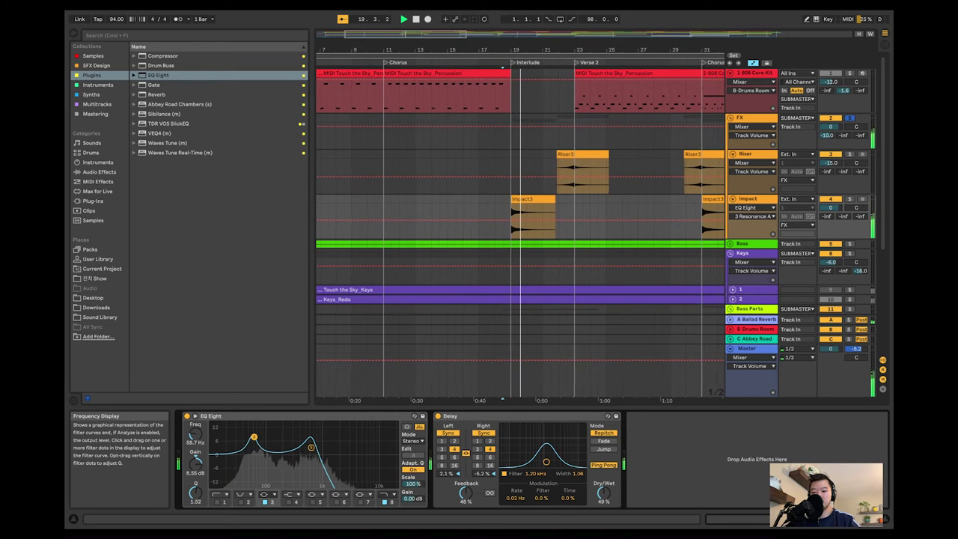
key("space")
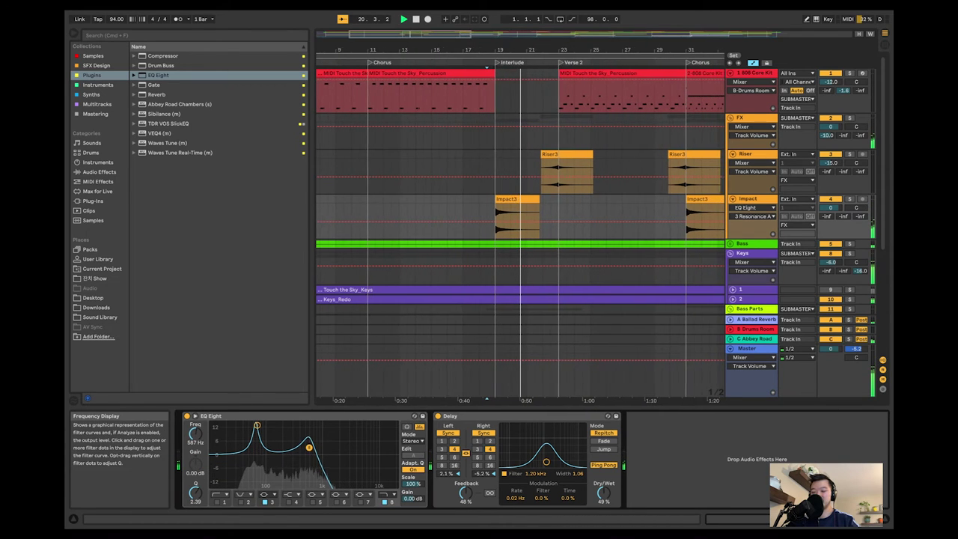
left_click_drag(546, 462, 561, 460)
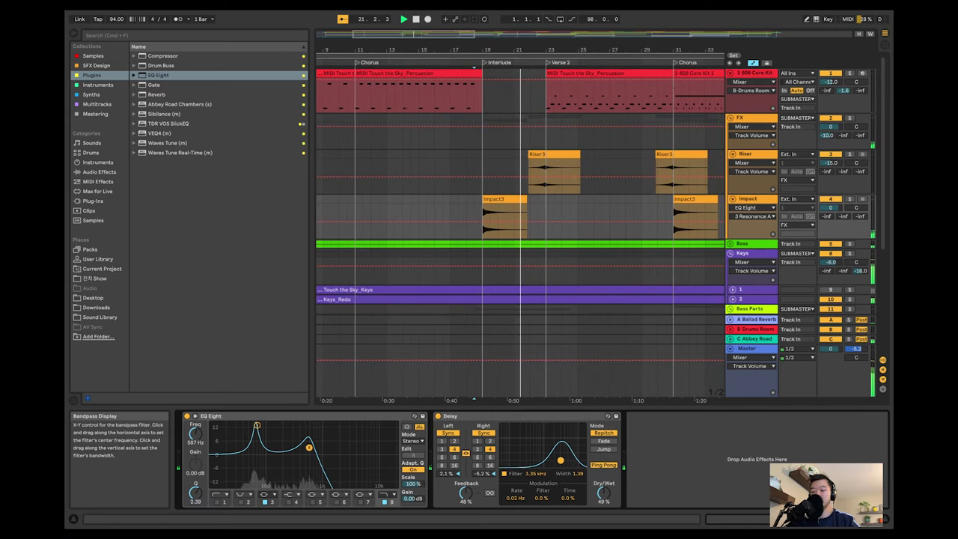
key("space")
key("space")
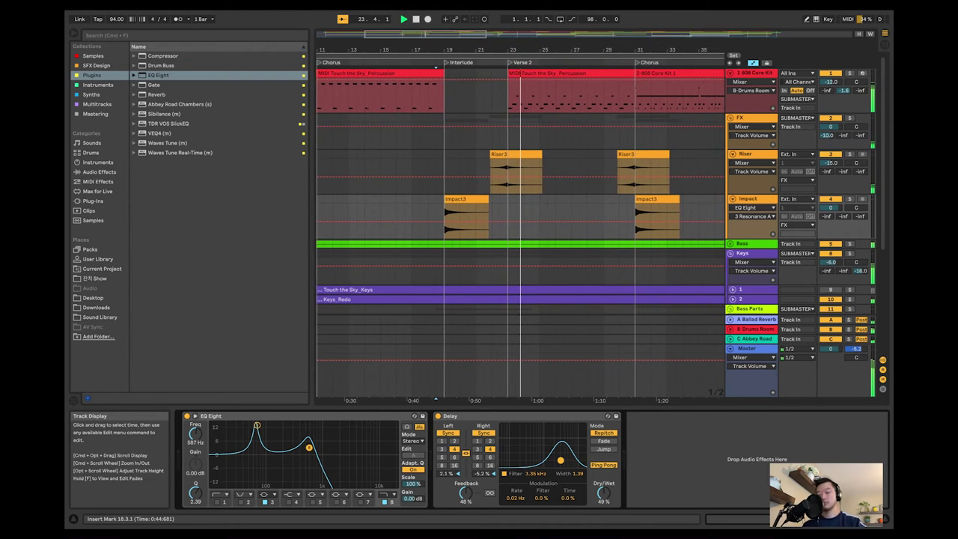
Duplicate the Impact3 clip from the bar 31 chorus to the bar 39 interlude and play the transition
left_click(506, 155)
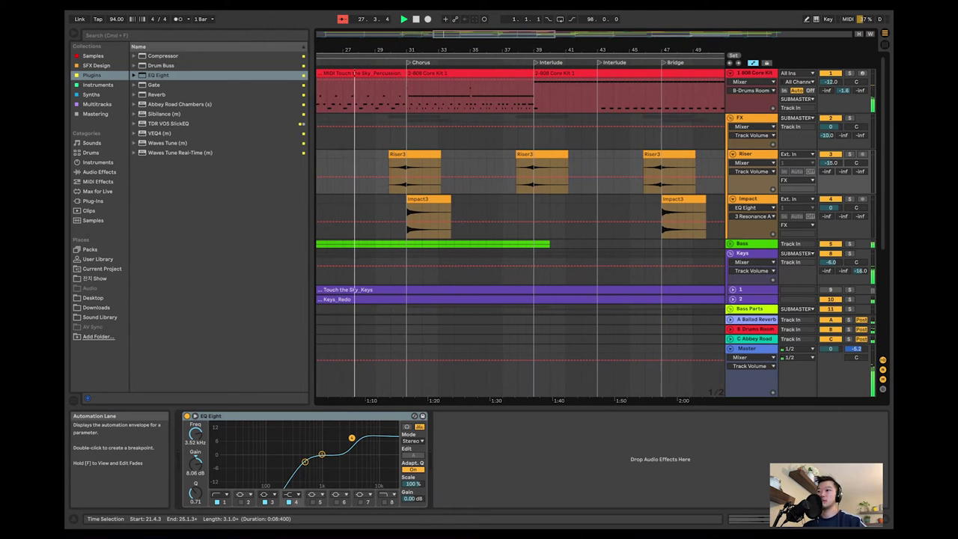
scroll(520, 224, "left", 3)
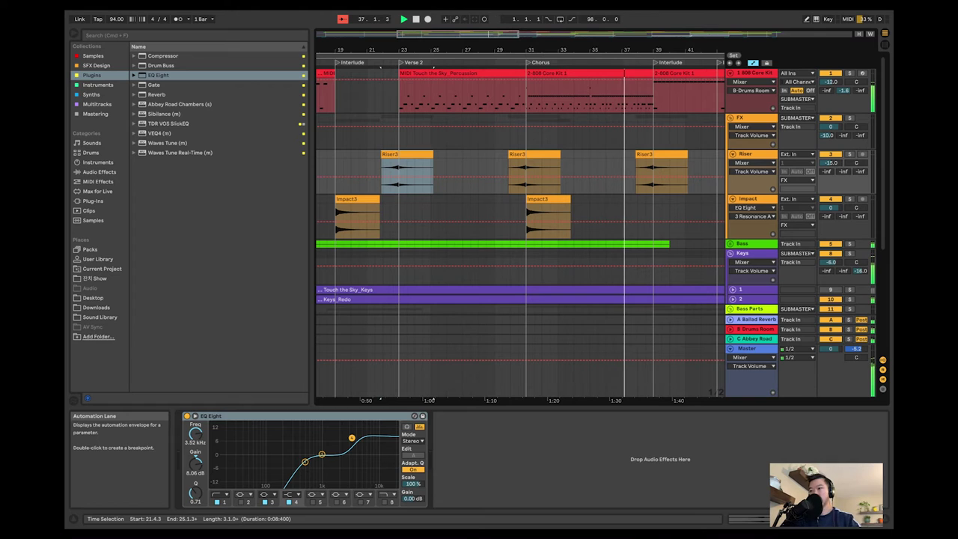
left_click(733, 199)
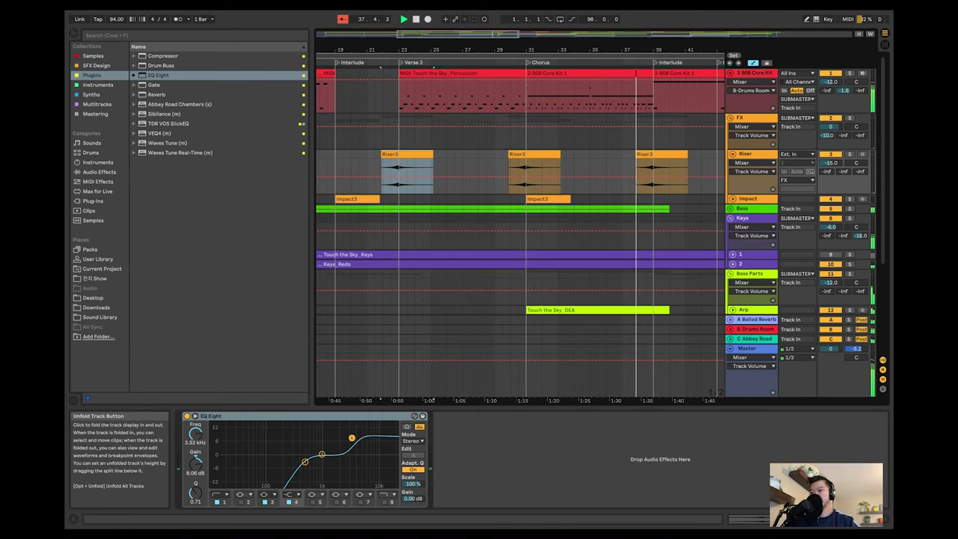
left_click(733, 199)
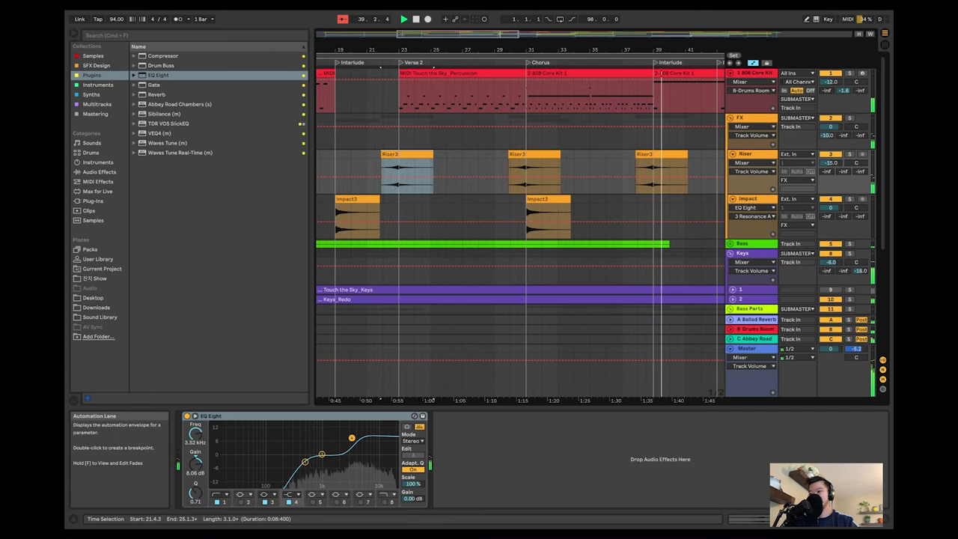
left_click_drag(546, 200, 674, 199, "alt")
key("space")
left_click(645, 219)
key("space")
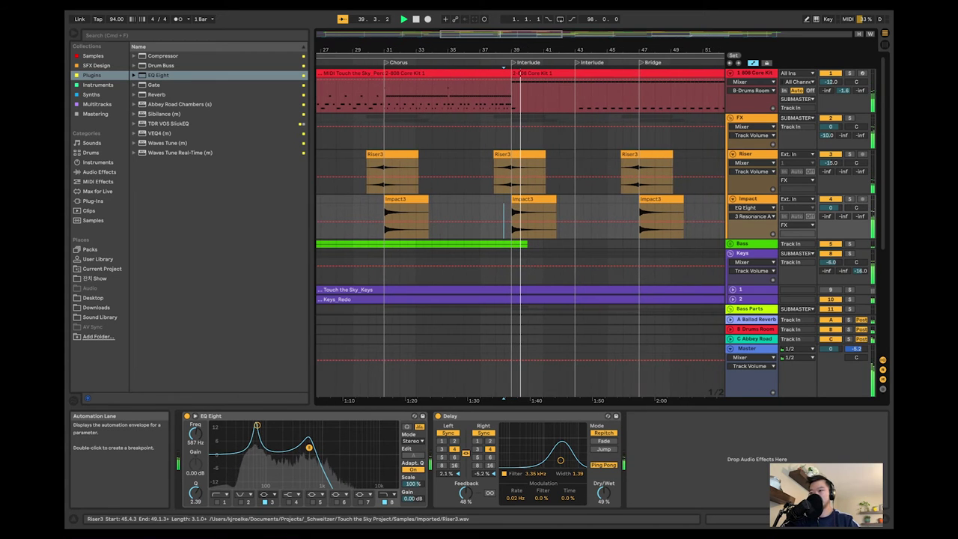
Delete the Impact3 clip at the bar 47 bridge and play through that transition
left_click(651, 199)
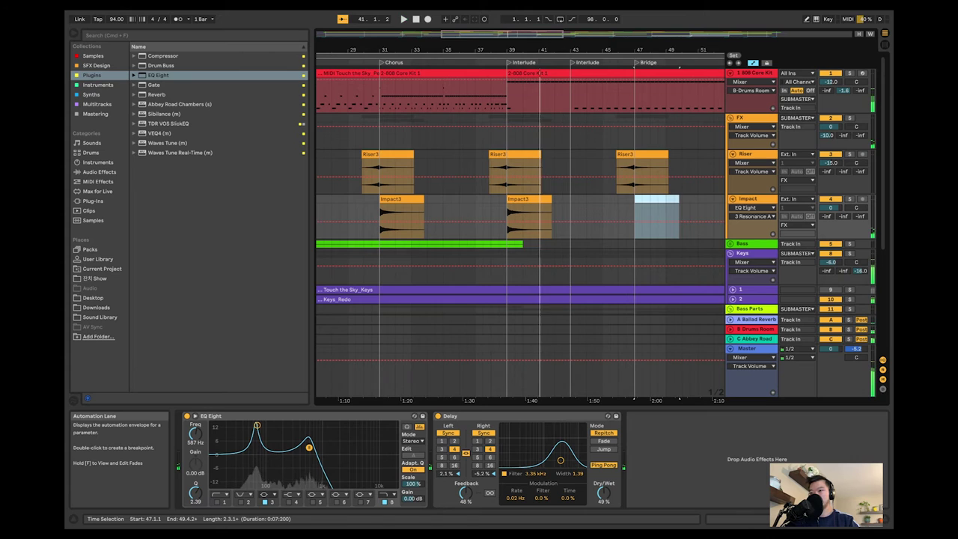
left_click(611, 219)
key("space")
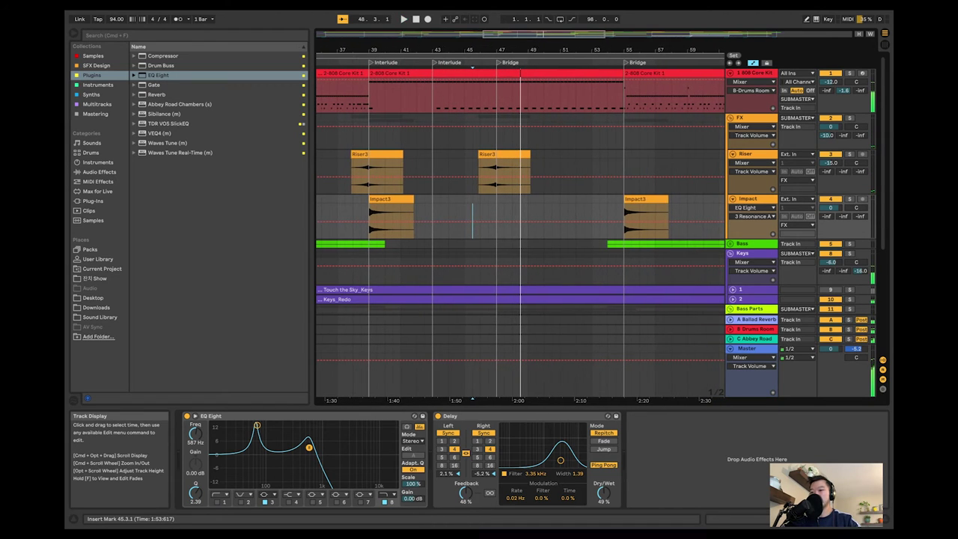
Play the song from the bar 11 chorus and collapse the Impact, Riser, FX and 808 Core Kit tracks
scroll(520, 224, "left", 10)
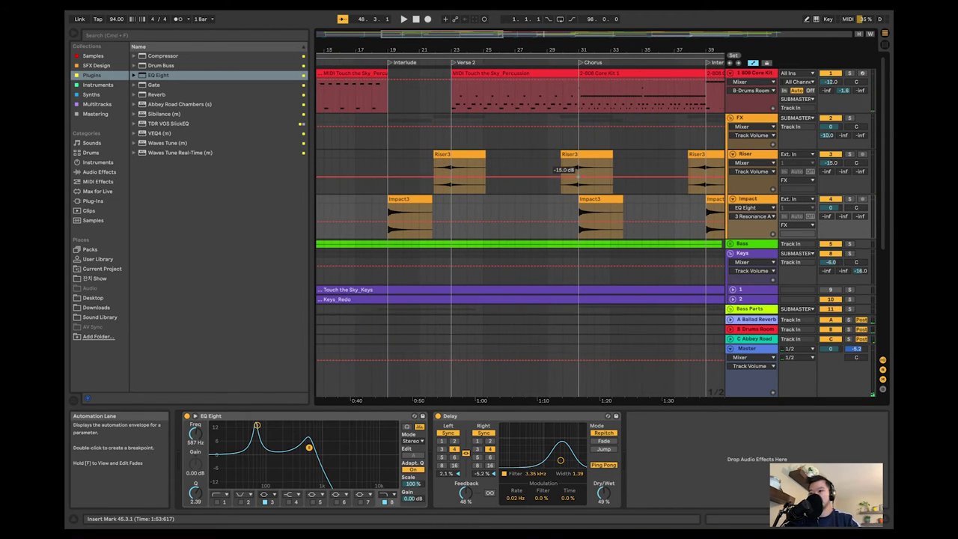
scroll(520, 225, "left", 6)
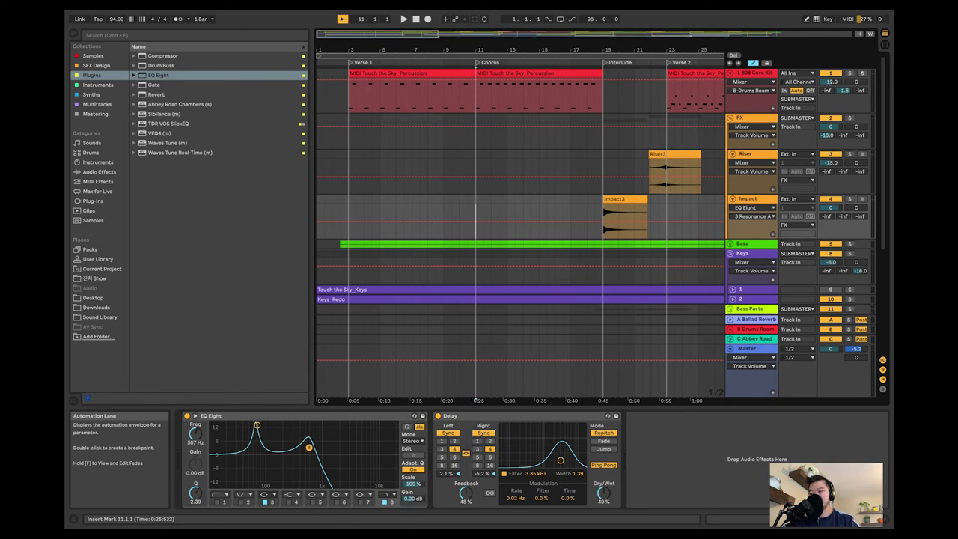
key("space")
left_click(733, 199)
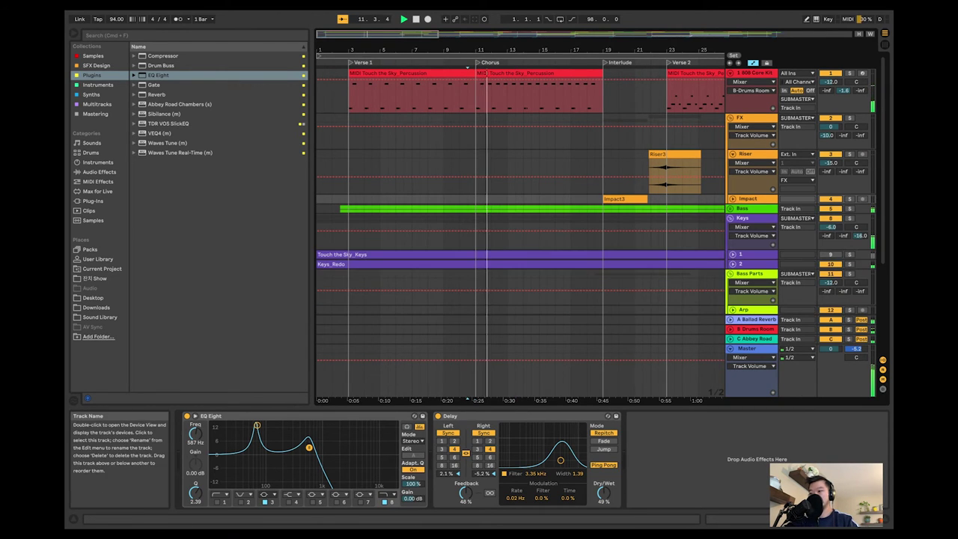
left_click(733, 155)
left_click(730, 118)
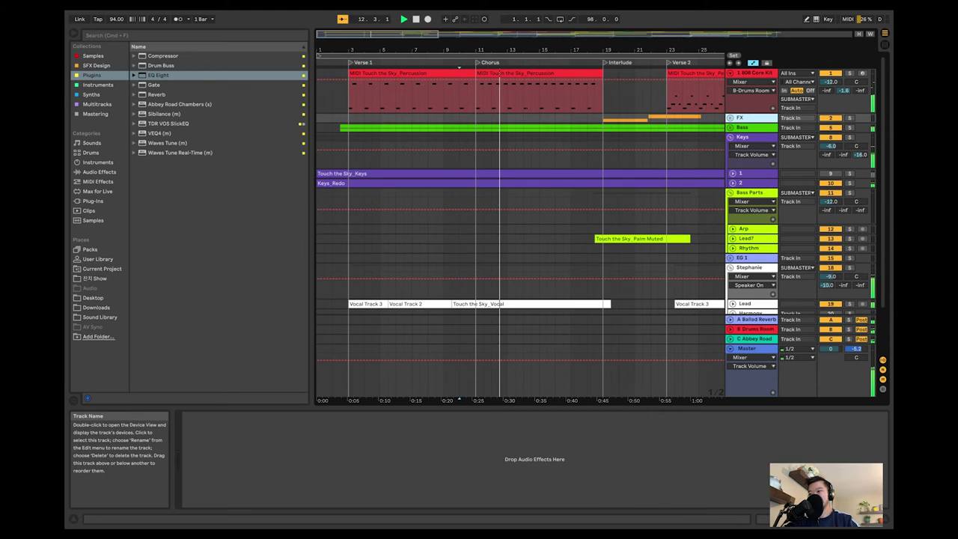
left_click(730, 72)
left_click(747, 101)
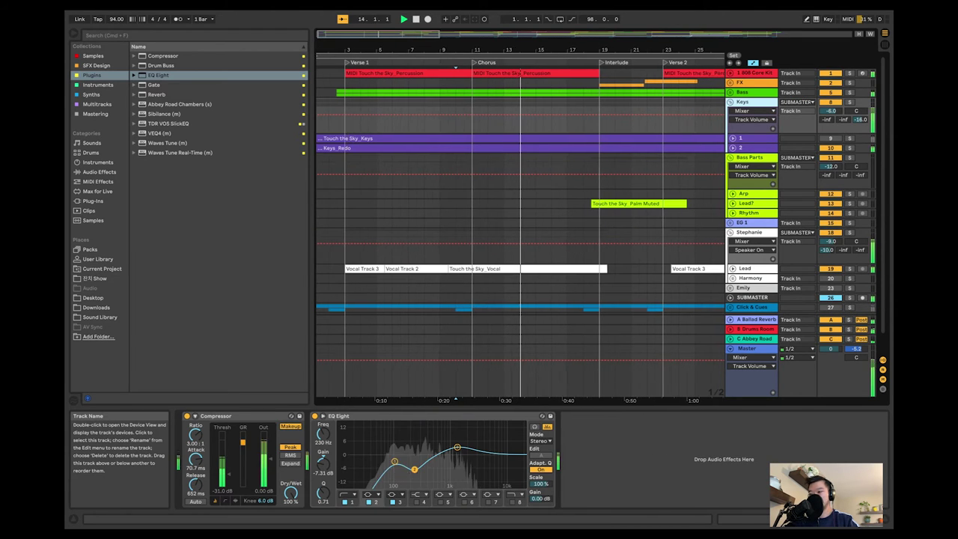
Draw a volume automation swell on the lead vocal group, rising from -9.0 dB at bar 18 to about 0.7 dB in the interlude
left_click(750, 158)
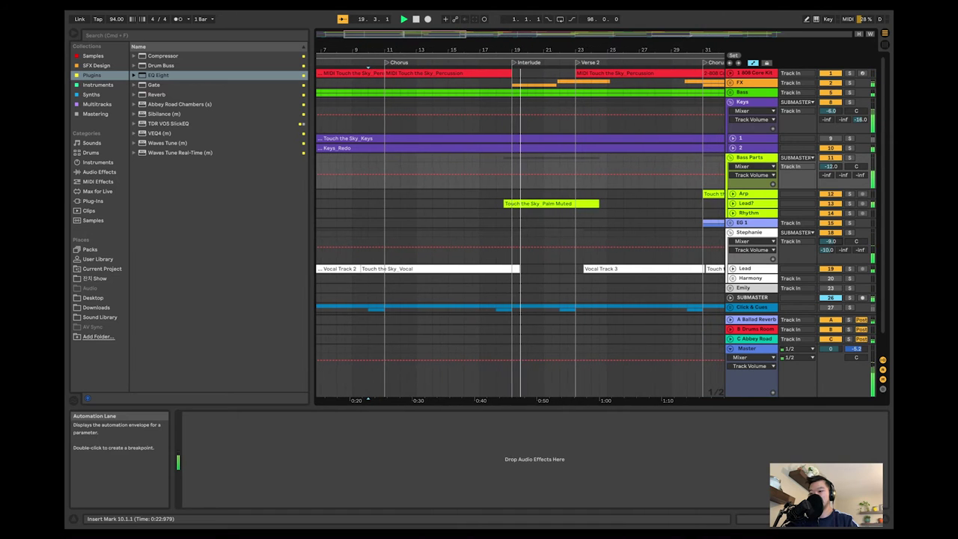
left_click(534, 246)
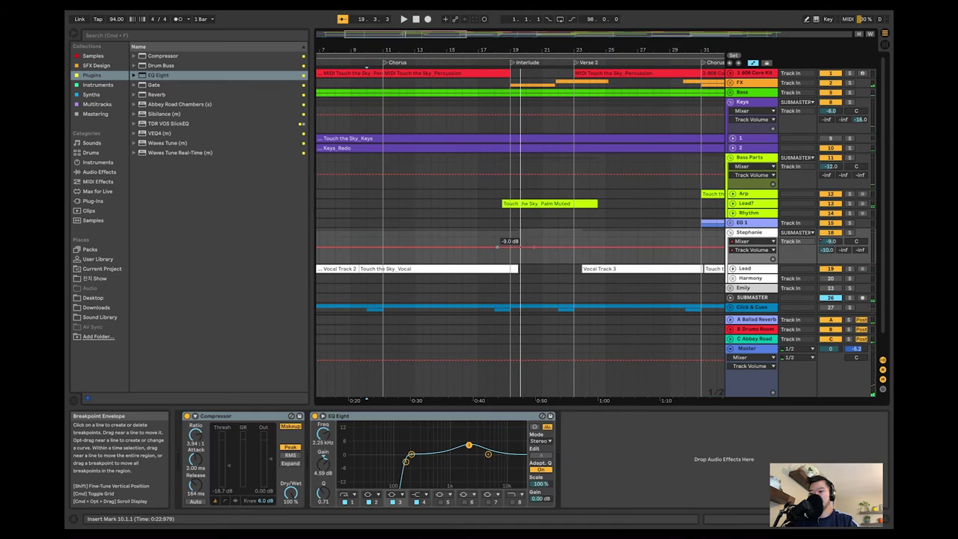
key("space")
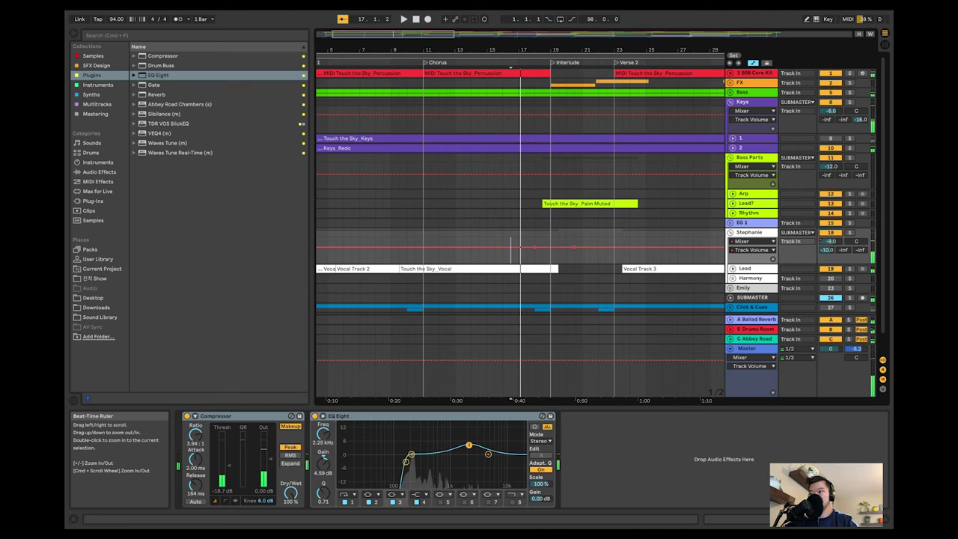
left_click_drag(550, 50, 550, 87)
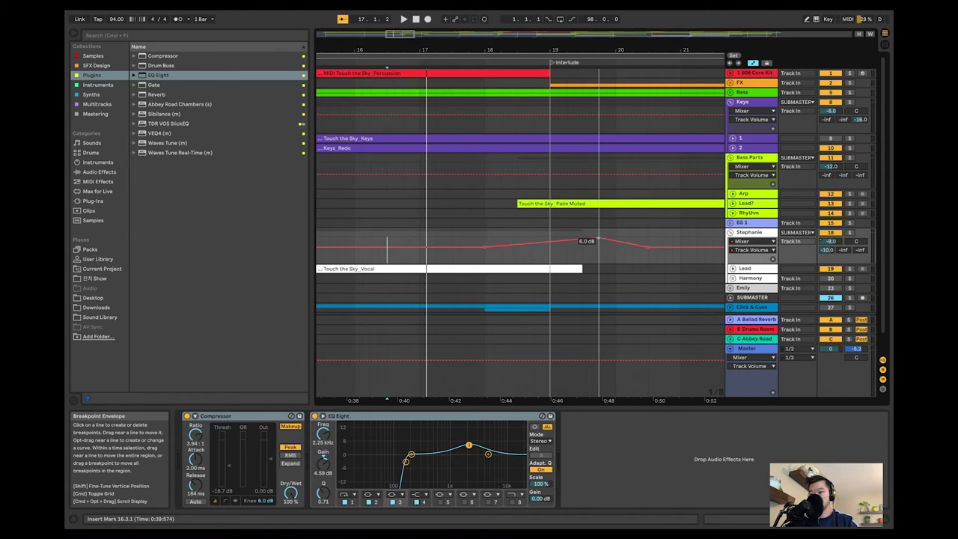
left_click(485, 254)
key("space")
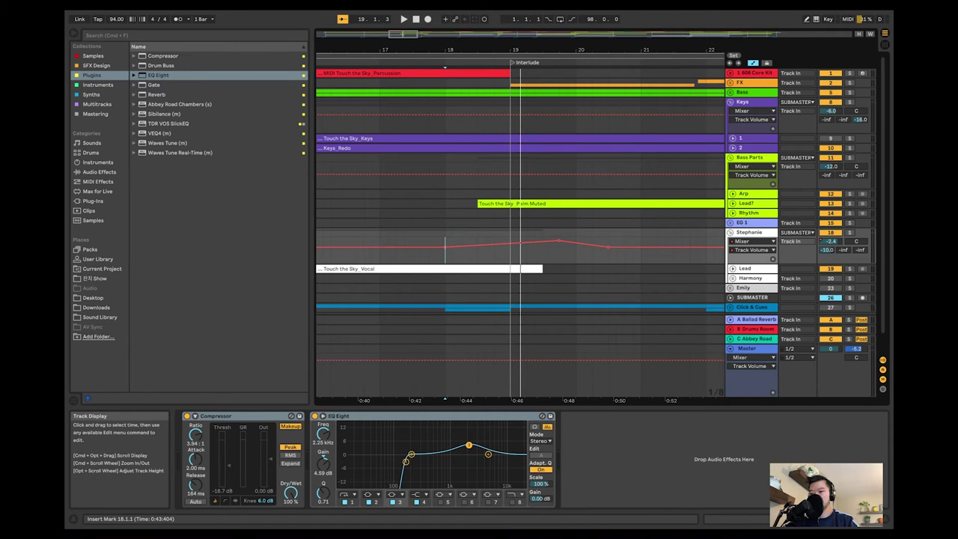
Move the vocal swell's -9.0 dB starting breakpoint to bar 19 and play the interlude into Verse 2
key("space")
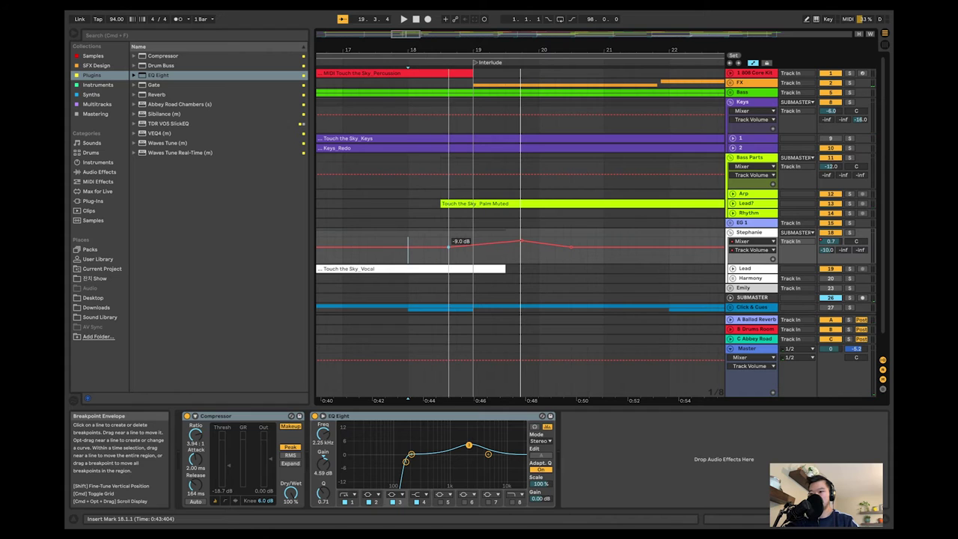
left_click(441, 256)
key("space")
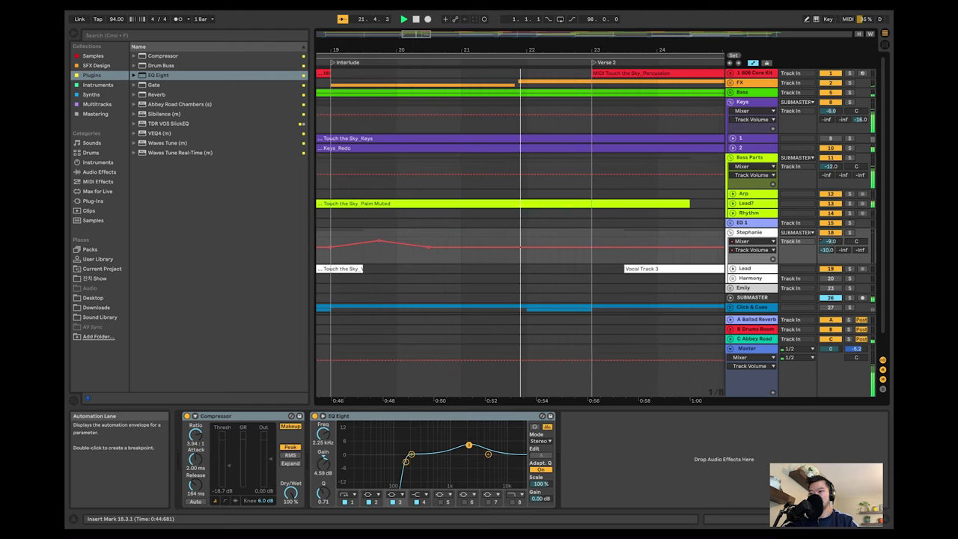
scroll(521, 247, "up", 1)
scroll(521, 247, "down", 3)
key("minus")
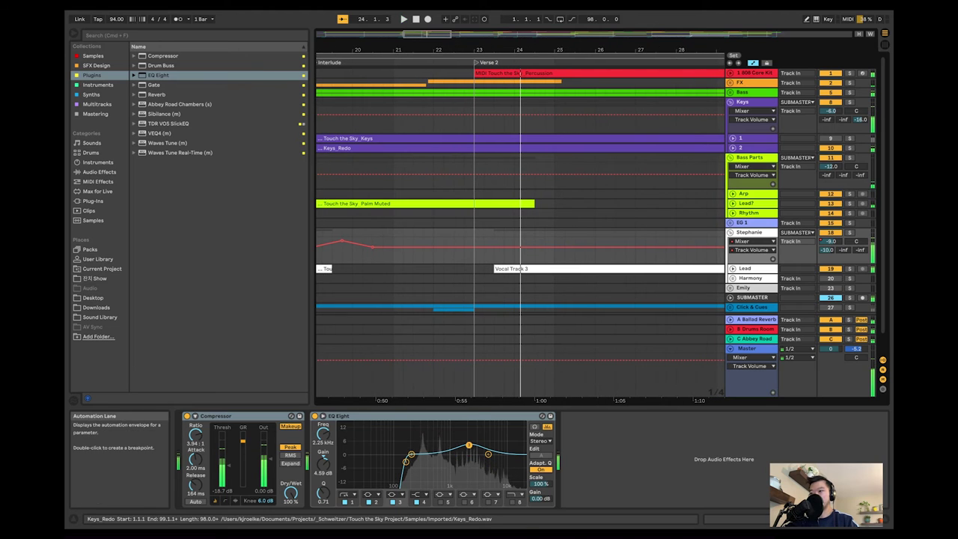
Automate the 808 Core Kit's B-Drums Room send down to -7.0 dB at the start of Verse 2 and play it
left_click(730, 73)
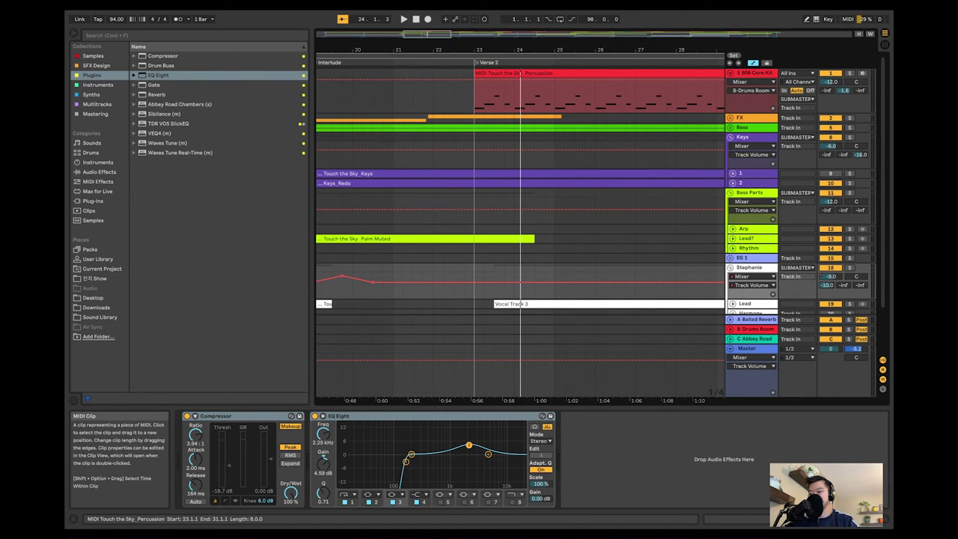
left_click(584, 74)
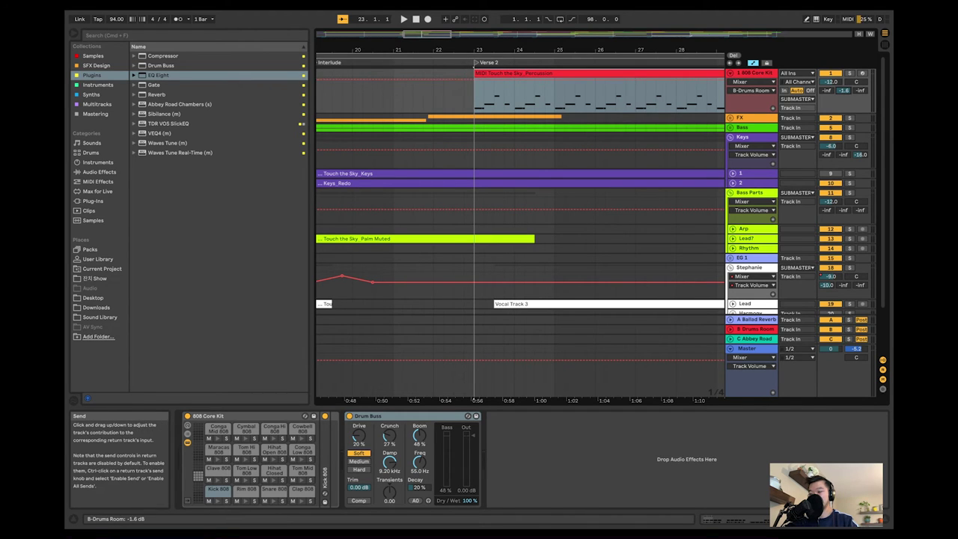
left_click(443, 79)
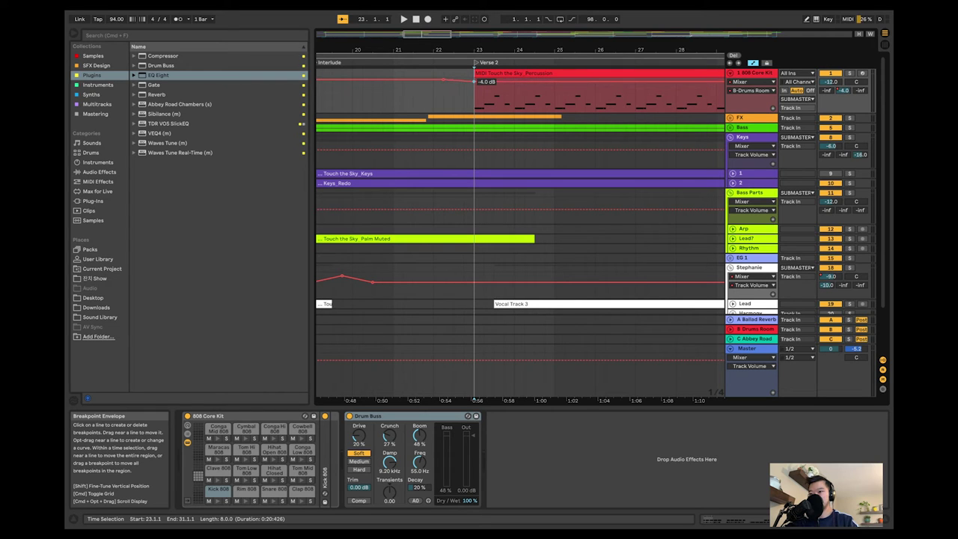
left_click(455, 93)
key("space")
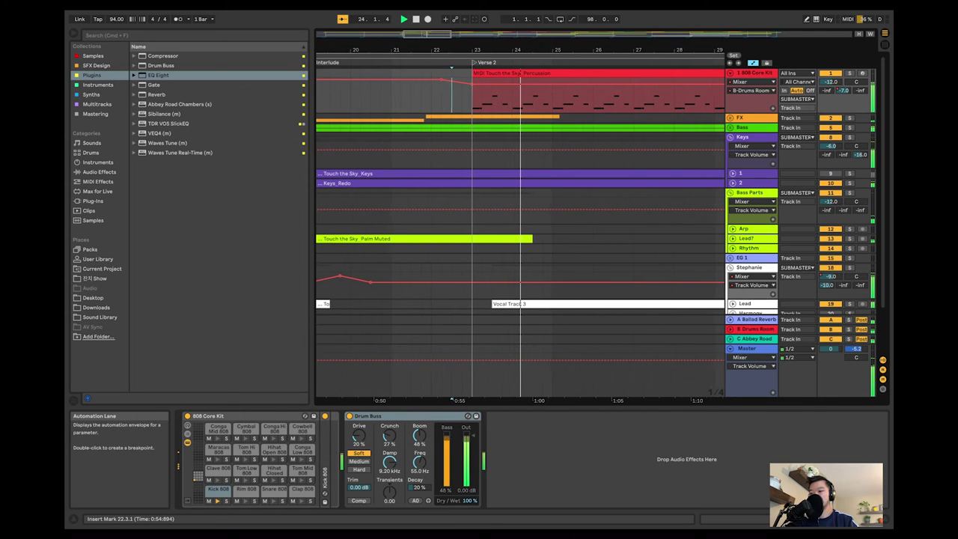
Automate the lead vocal group's volume up to -6.0 dB as the Verse 2 vocal enters and play the verse
left_click(475, 282)
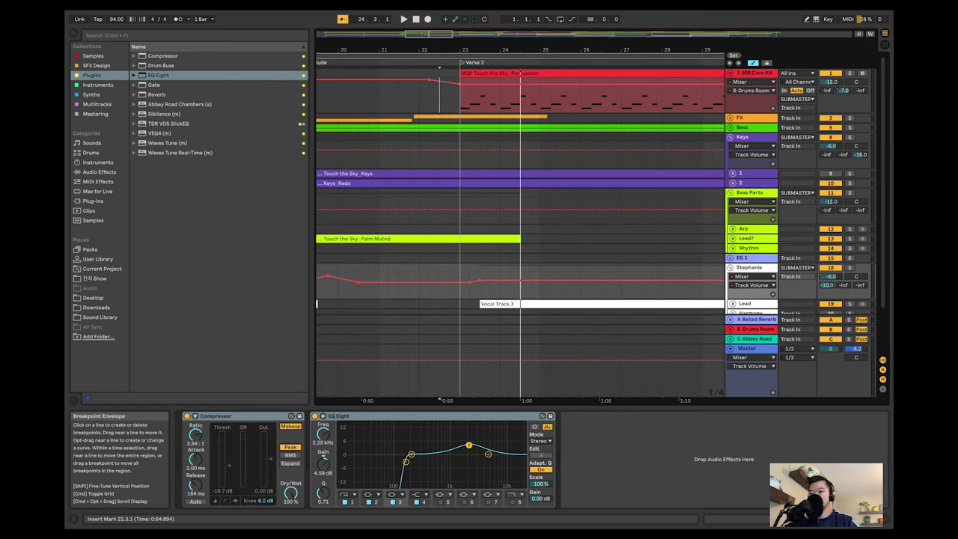
key("space")
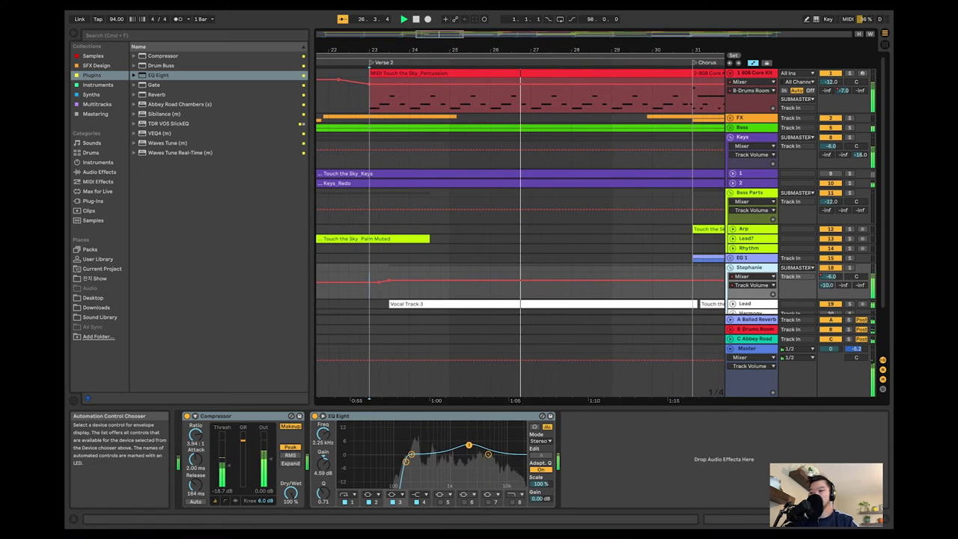
left_click(745, 304)
left_click(750, 267)
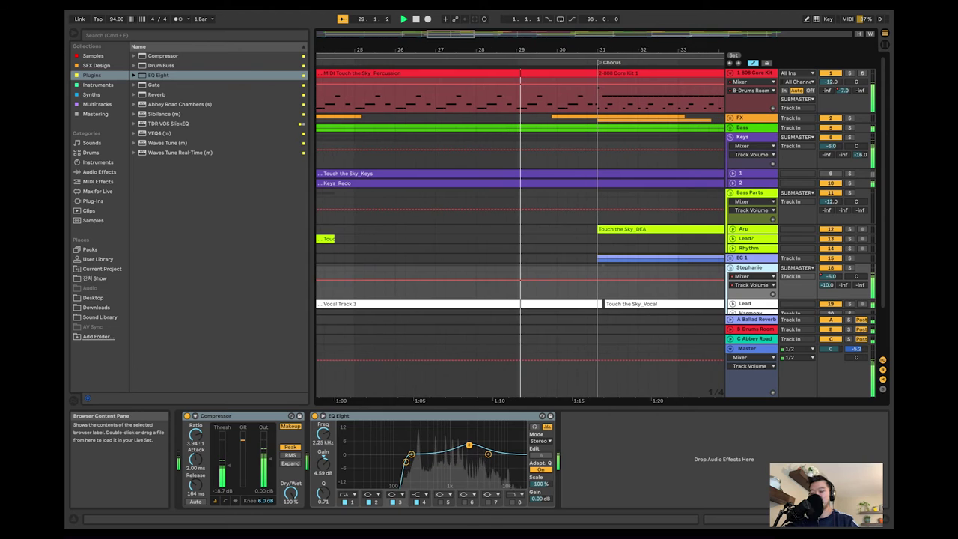
key("space")
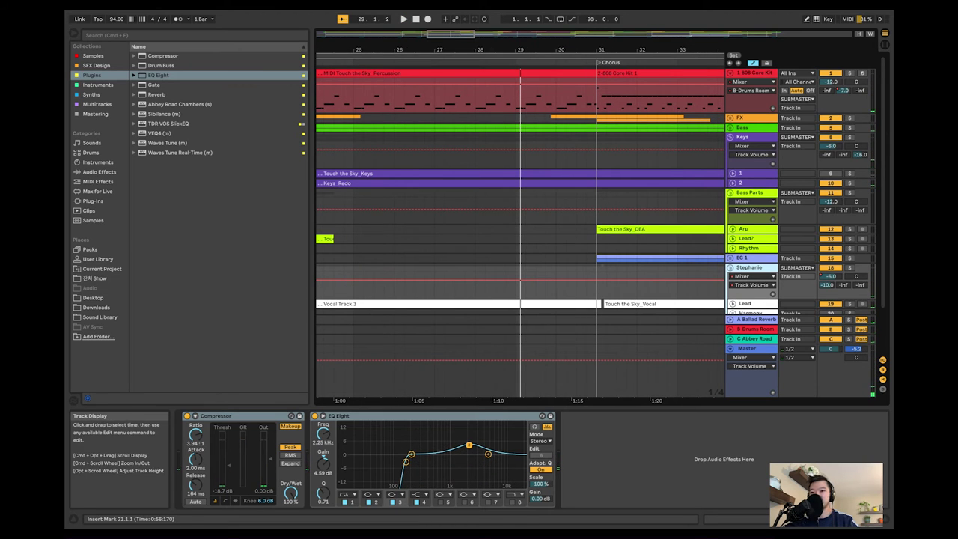
Add the Sibilance plugin to the lead vocal group, place it between the Compressor and EQ Eight, and play the result
left_click(158, 75)
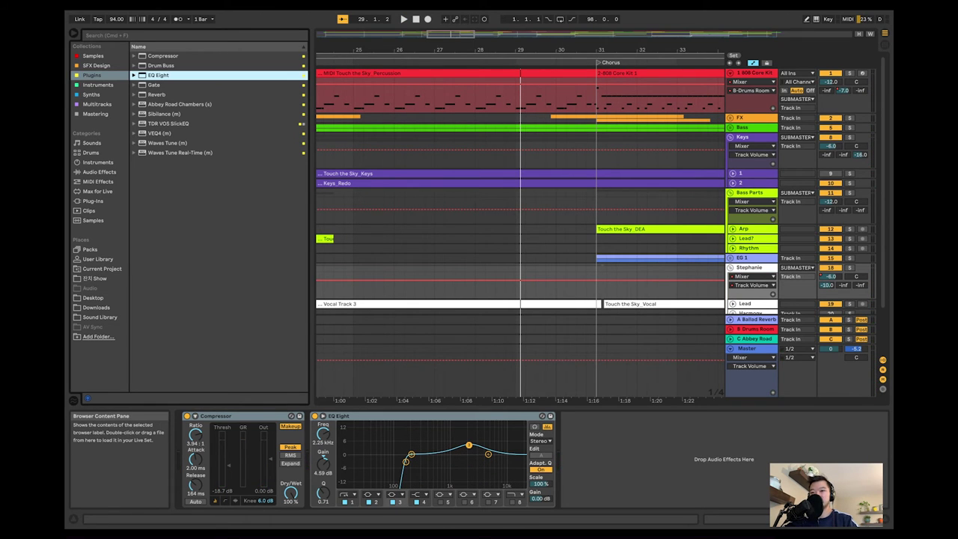
double_click(164, 114)
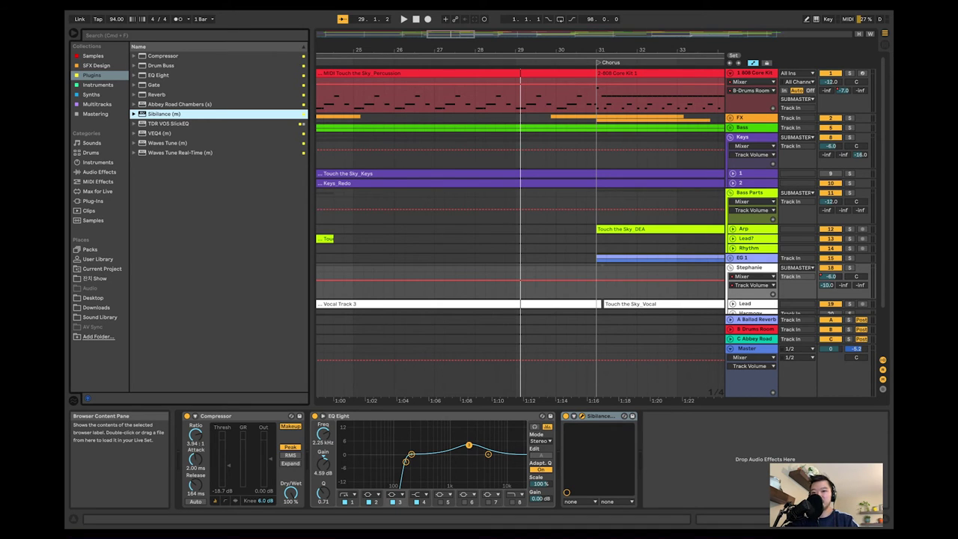
left_click_drag(601, 417, 329, 418)
key("space")
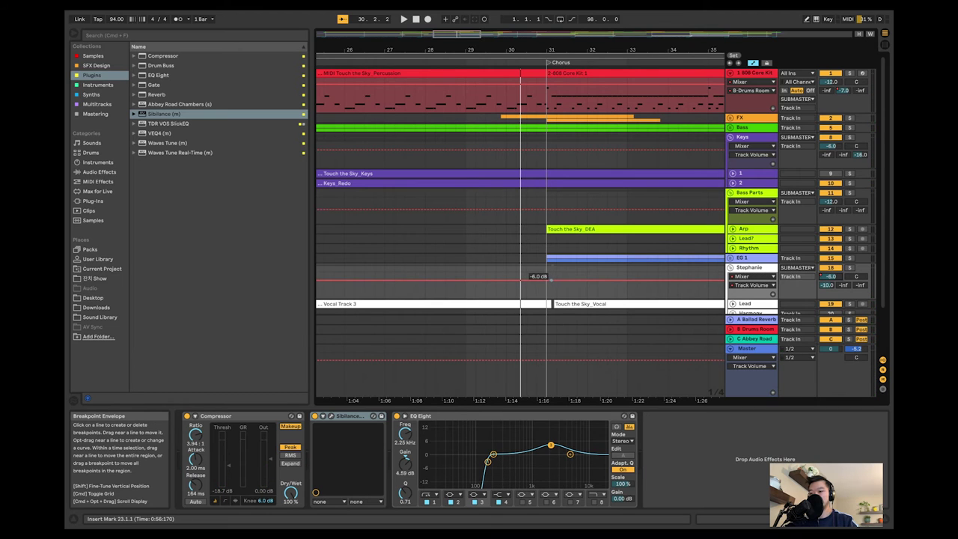
Automate the lead vocal group's volume with a brief rise before the Chorus that settles at -4.0 dB, and play the transition
left_click(492, 278)
key("space")
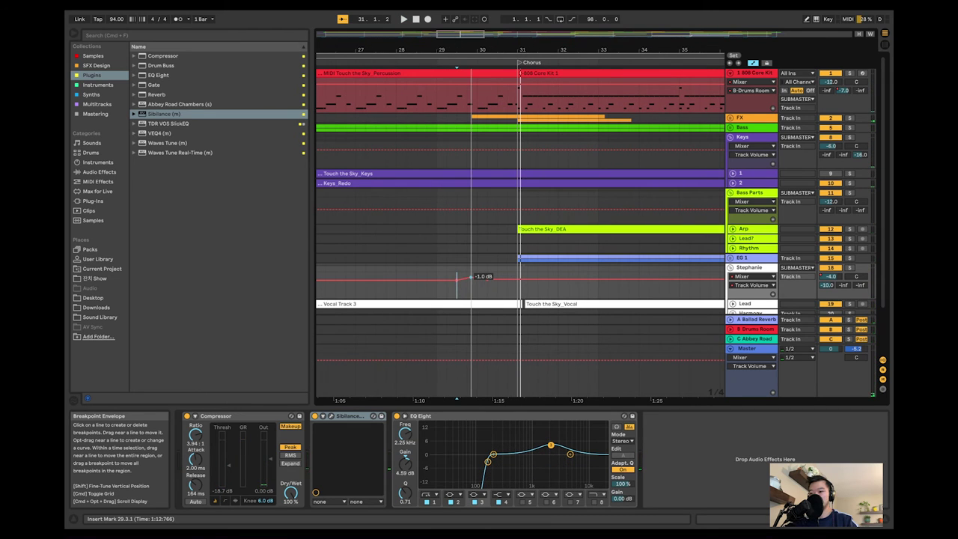
key("space")
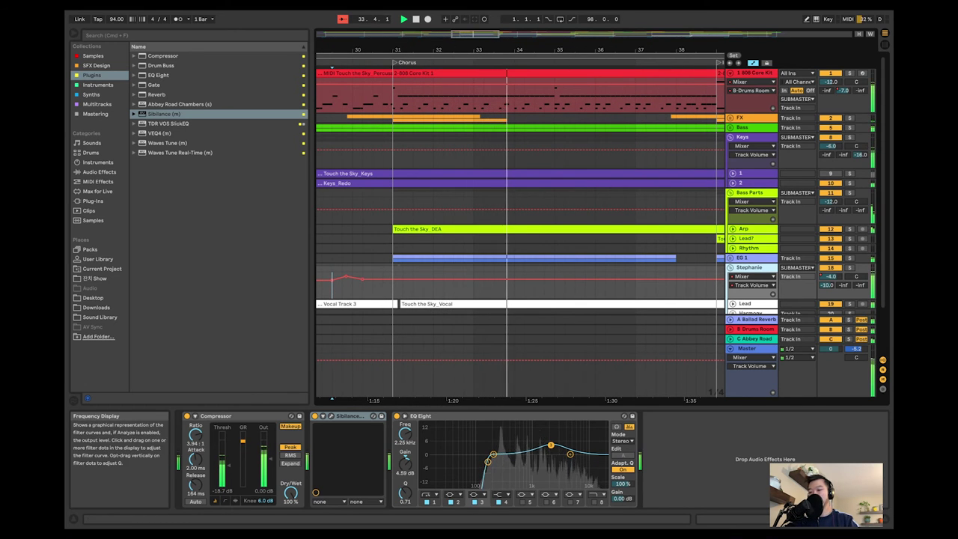
key("space")
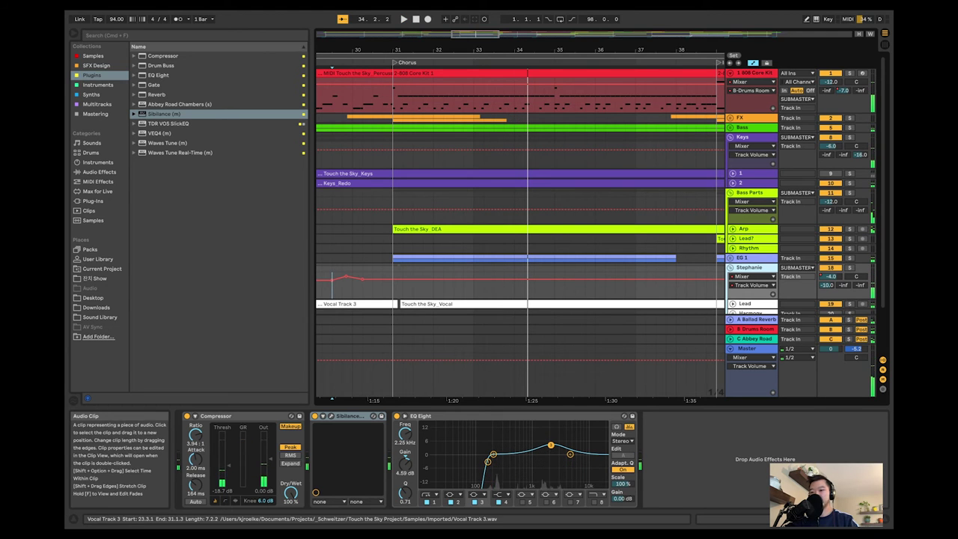
Cut the lead vocal group's EQ Eight around 352 Hz, set its high band to 10.4 kHz and 5.08 dB, and play the Chorus
left_click(383, 288)
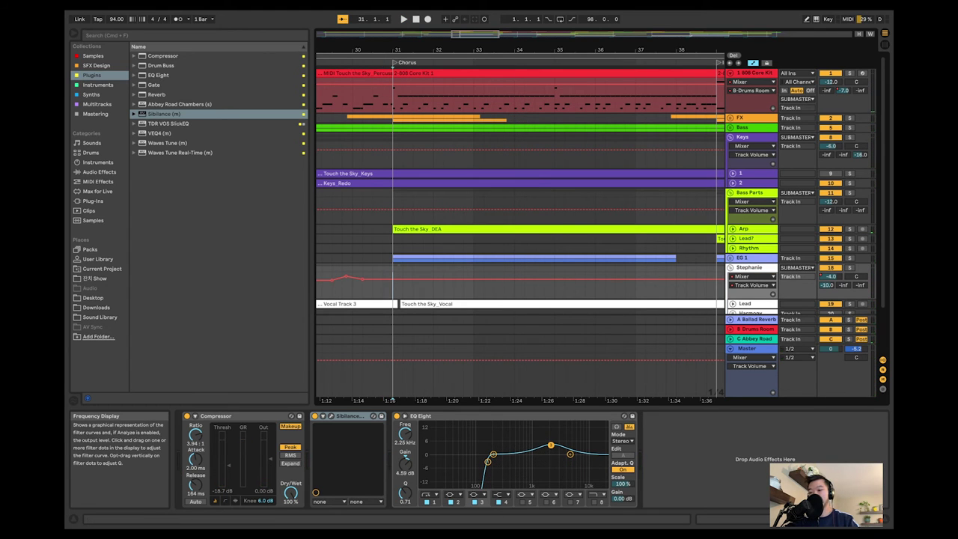
left_click(494, 455)
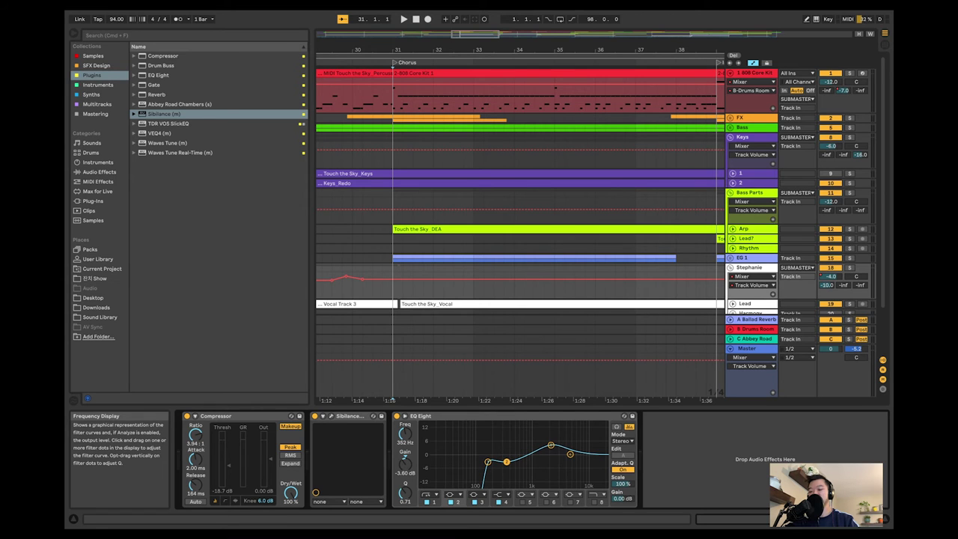
scroll(520, 224, "left", 10)
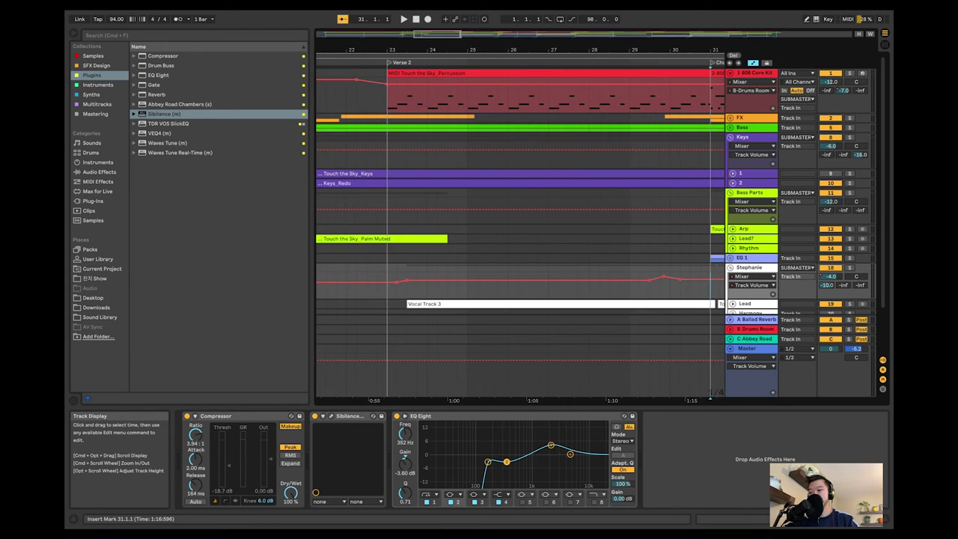
key("space")
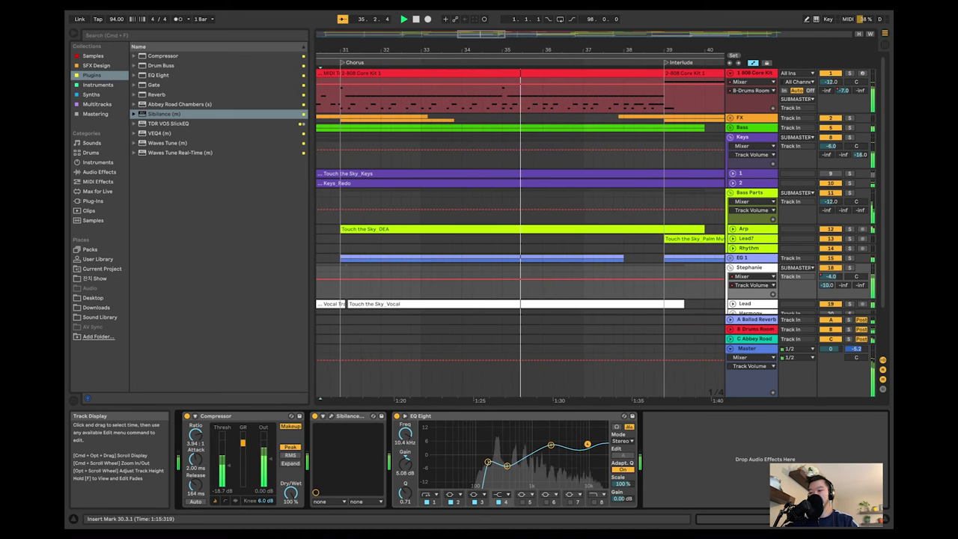
key("space")
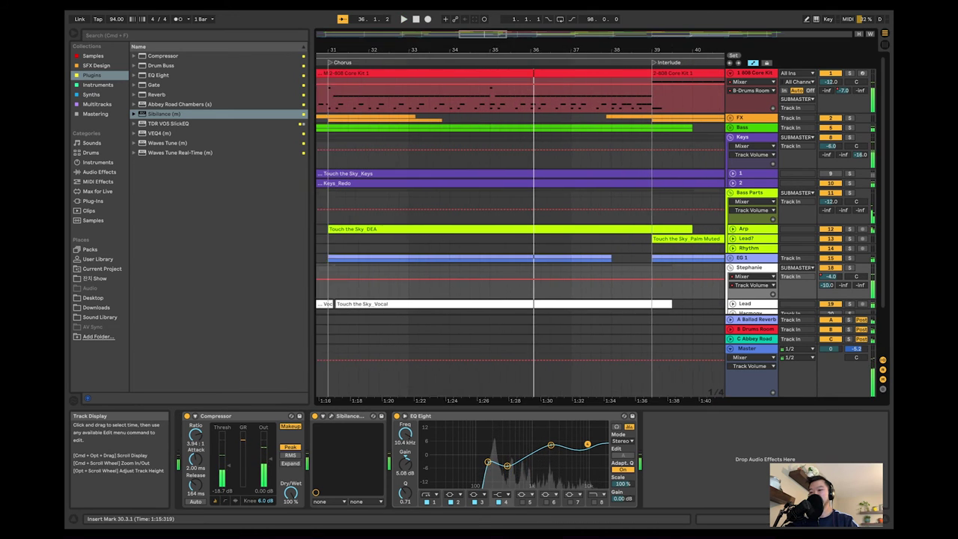
Play Verse 1 from bar 7 and switch off filter 2 of the lead vocal group's EQ Eight
scroll(520, 225, "left", 15)
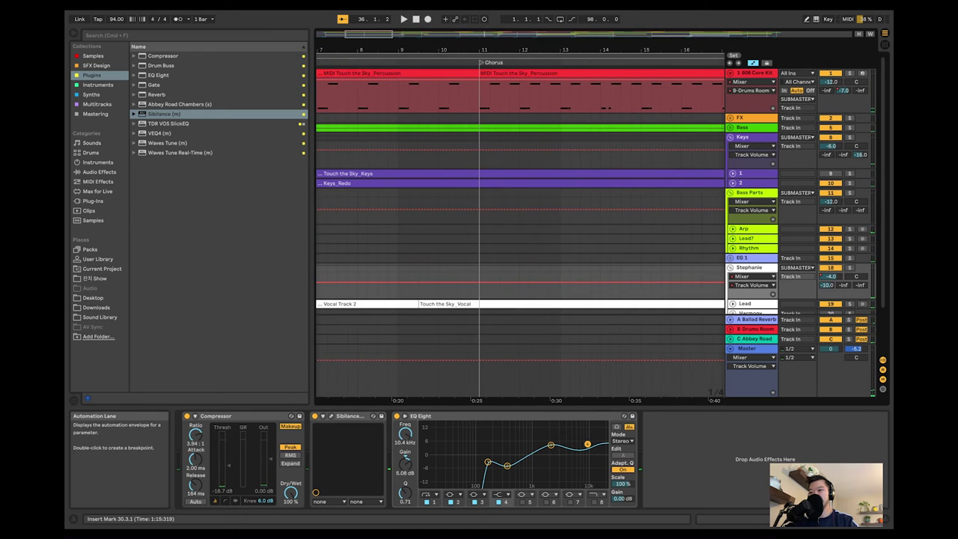
left_click(440, 283)
scroll(520, 224, "left", 3)
key("space")
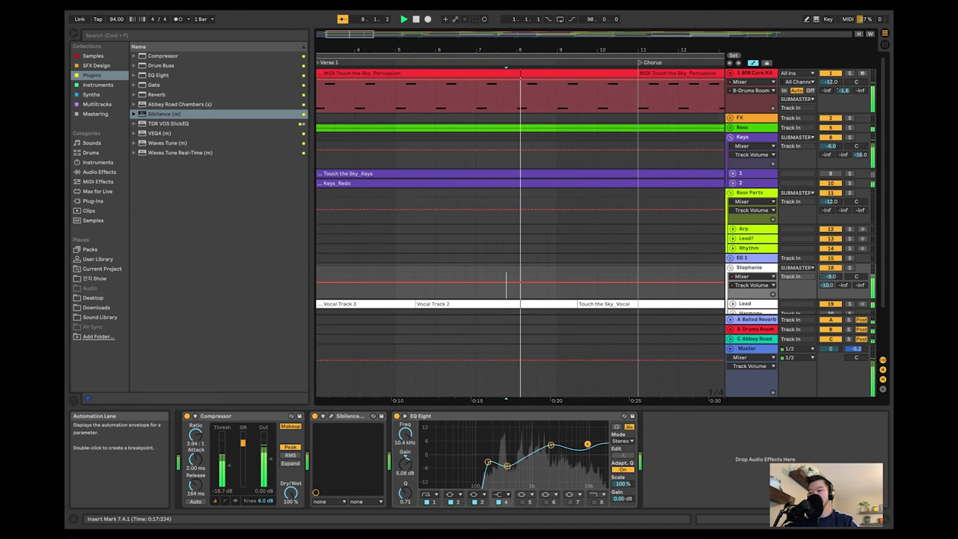
scroll(520, 224, "left", 6)
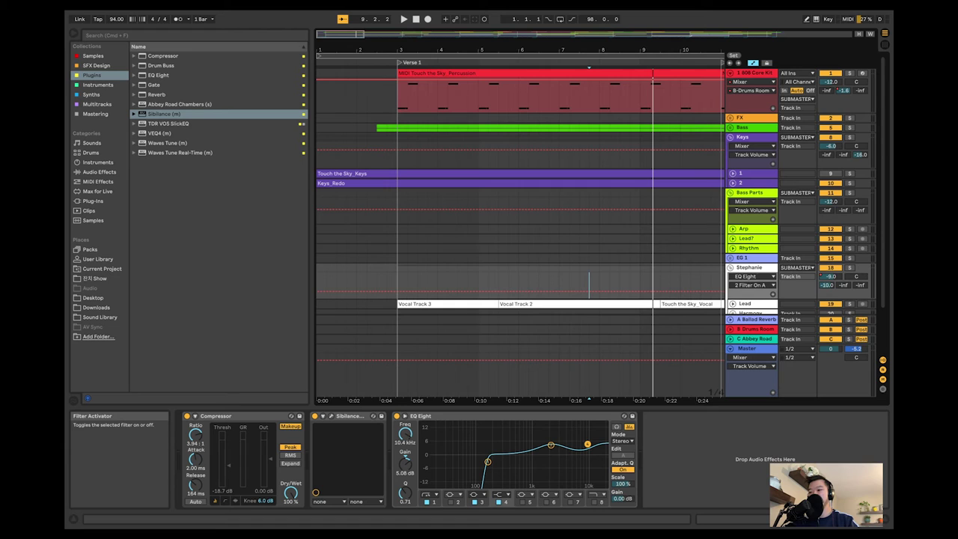
Automate filter 2 of the lead vocal group's EQ Eight to switch on at the start of Verse 2 and play through into the Chorus
scroll(589, 284, "right", 20)
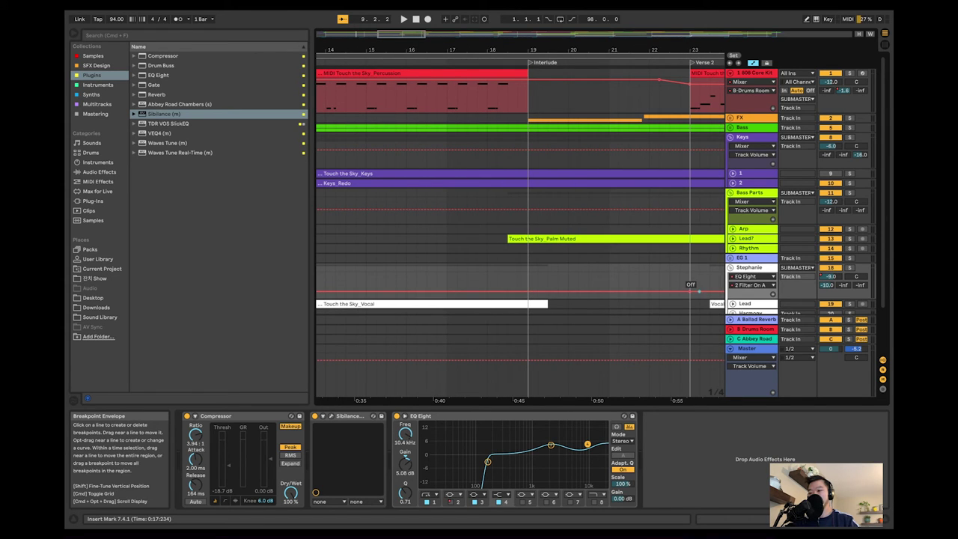
left_click(477, 283)
key("space")
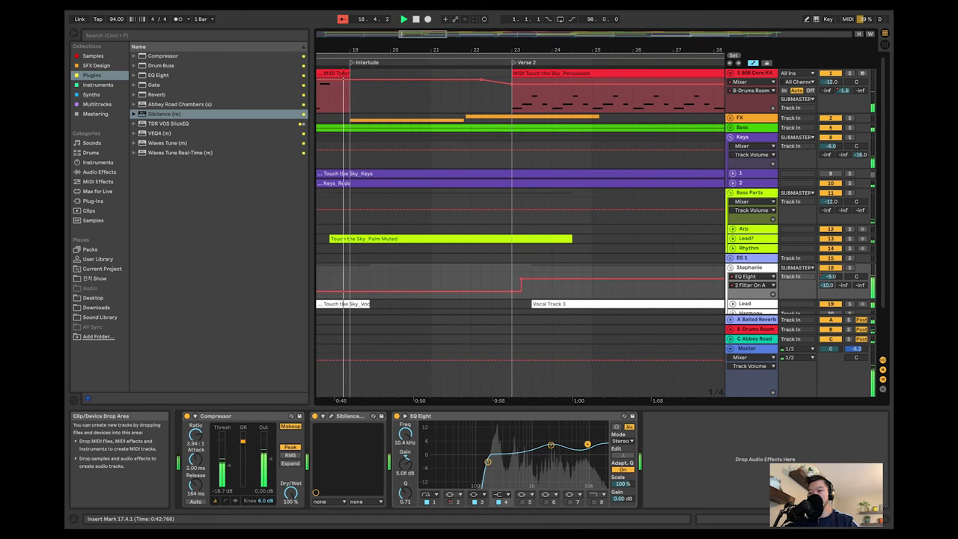
left_click(509, 284)
key("space")
key("space")
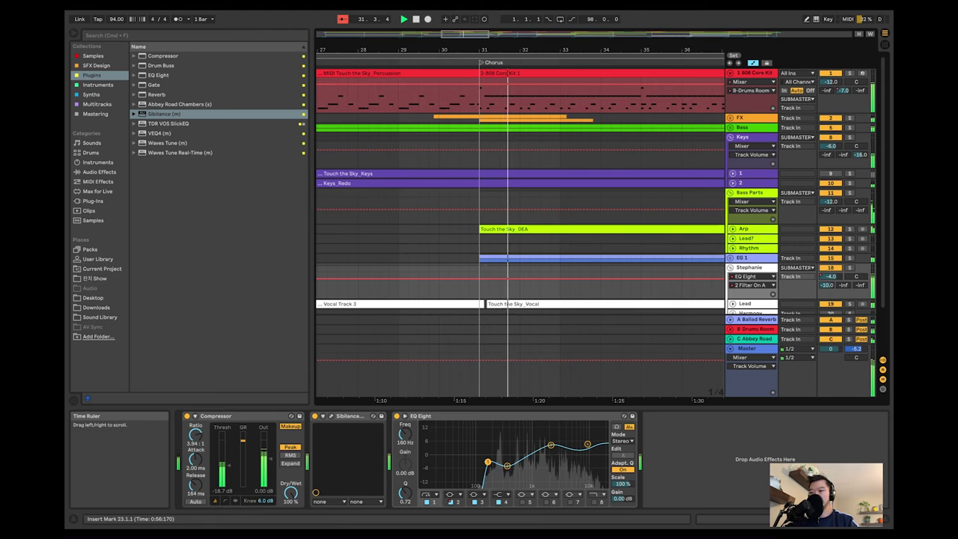
Raise the lead vocal group's volume automation to -1.0 dB for the Chorus while it plays
left_click(831, 276)
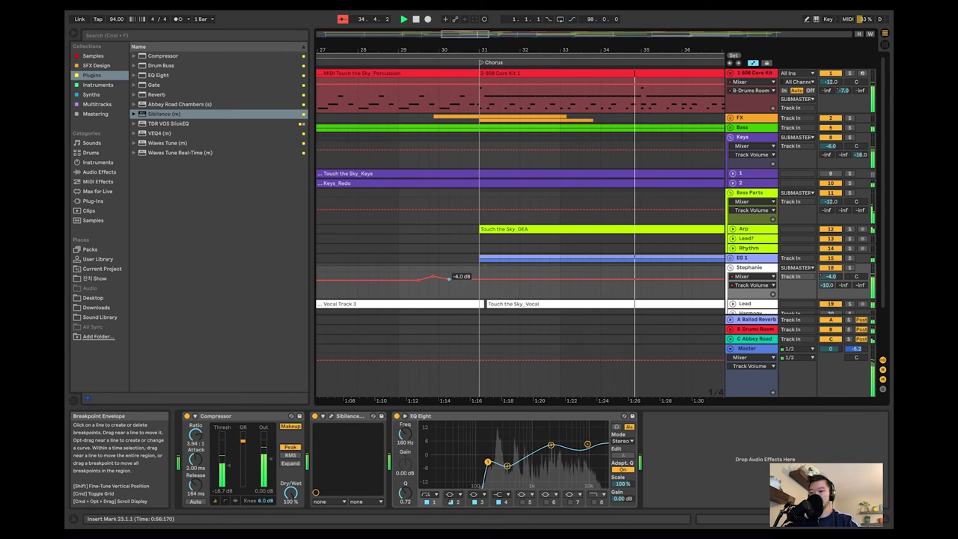
left_click_drag(449, 278, 448, 276)
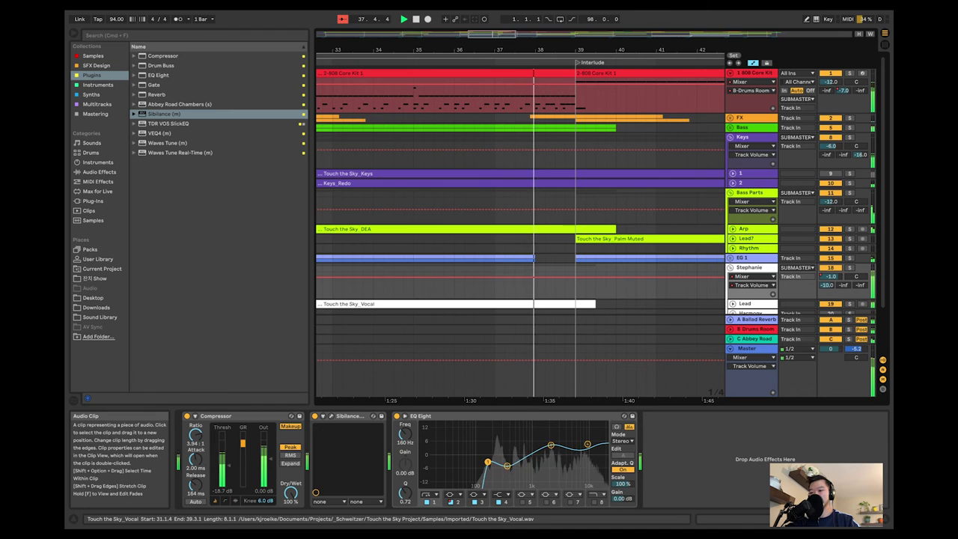
scroll(520, 284, "right", 6)
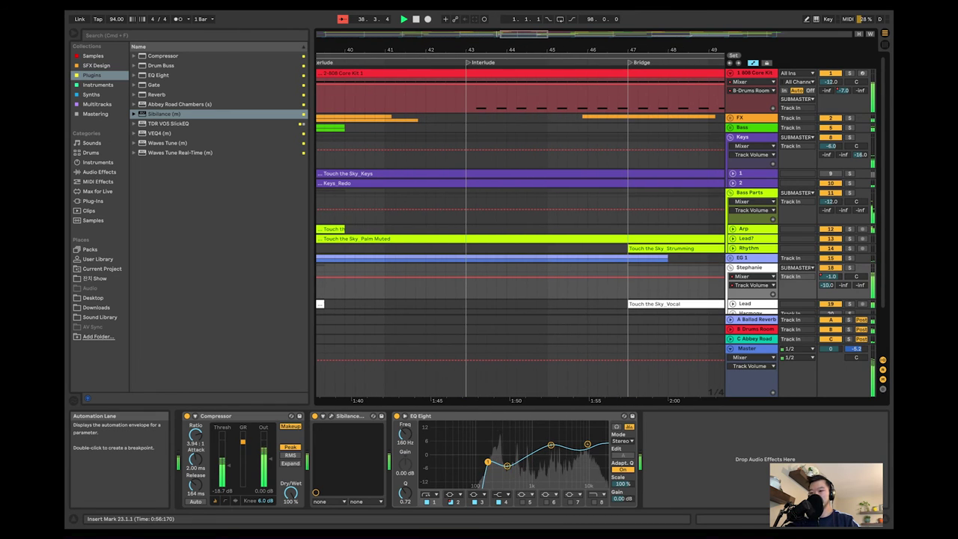
Ramp the lead vocal group's volume down from -1.0 dB to -3.0 dB across the Interlude before the Bridge, and play the Chorus
scroll(450, 276, "left", 3)
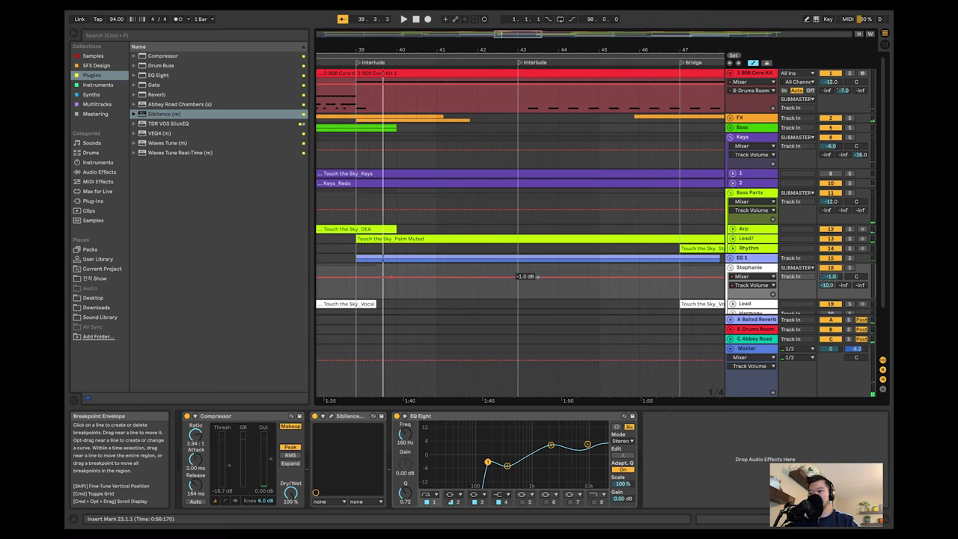
scroll(529, 276, "right", 2)
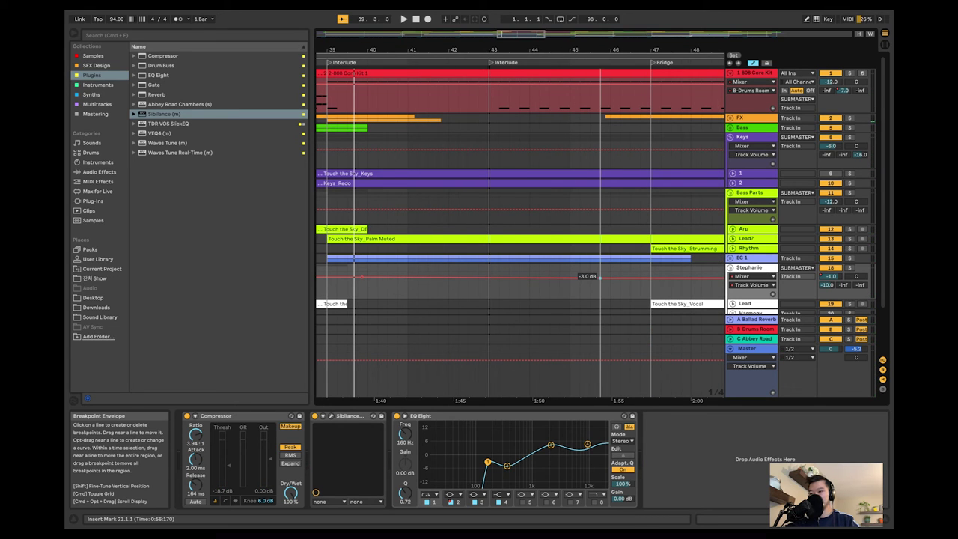
scroll(600, 277, "left", 5)
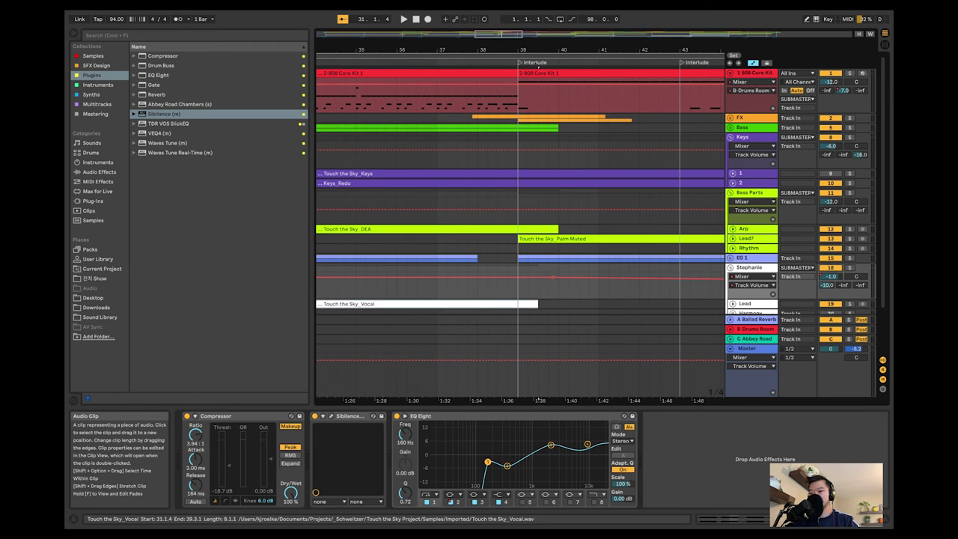
left_click(336, 304)
left_click(336, 284)
key("space")
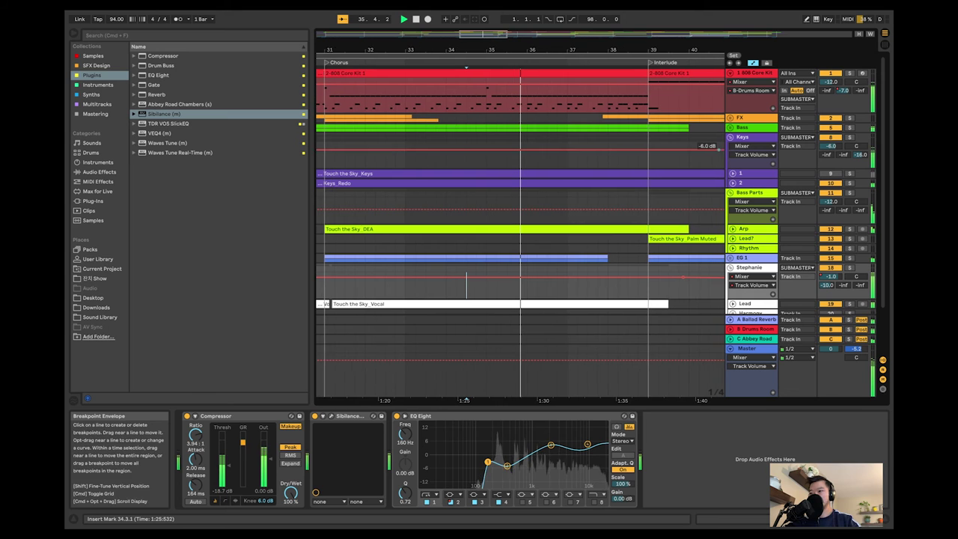
Automate the 808 Core Kit's B-Drums Room send up to -4.0 dB at the bar 39 Interlude and play the transition
left_click(635, 63)
key("space")
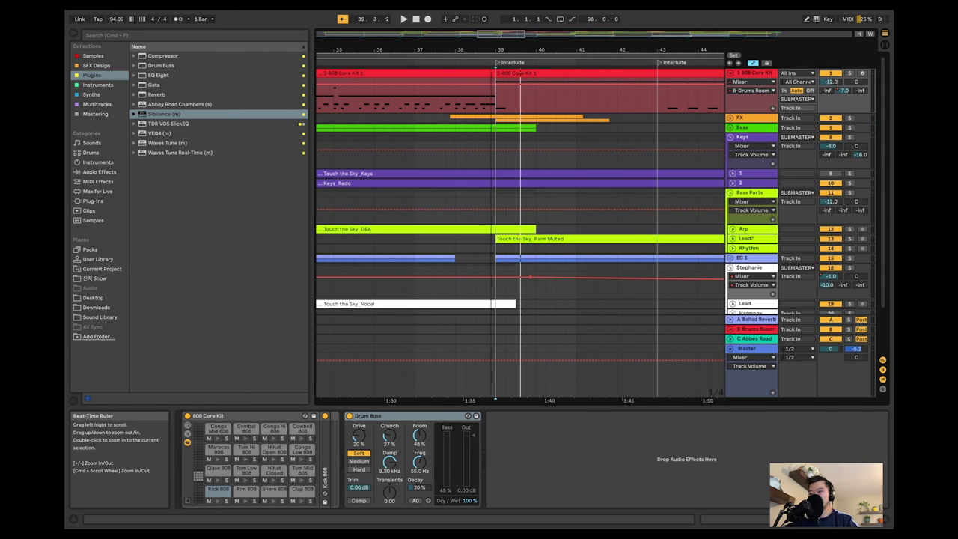
scroll(490, 83, "up", 3)
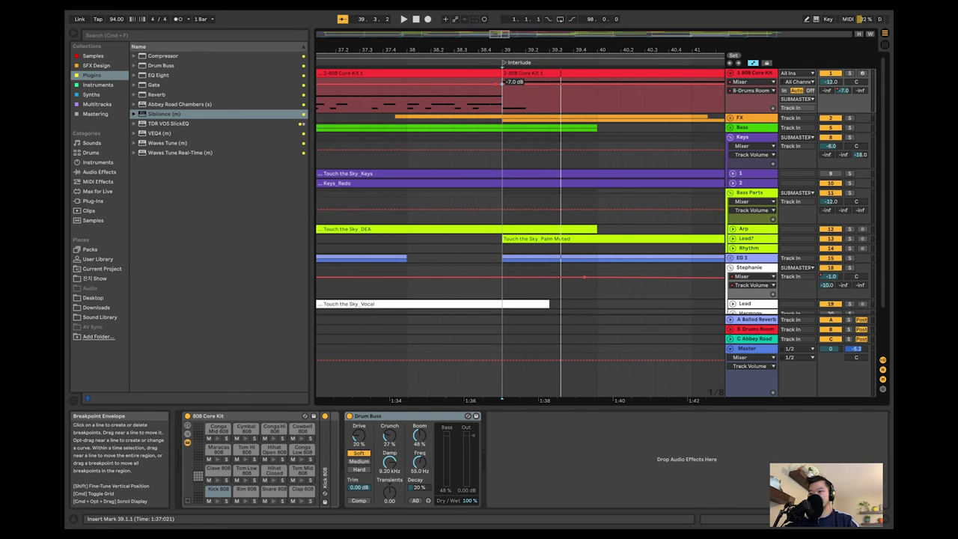
left_click(490, 91)
key("space")
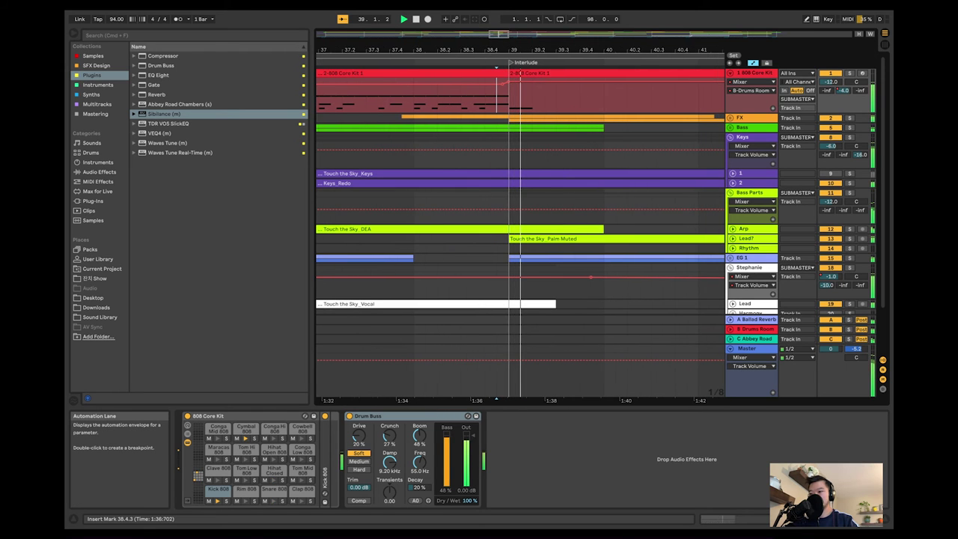
left_click(743, 258)
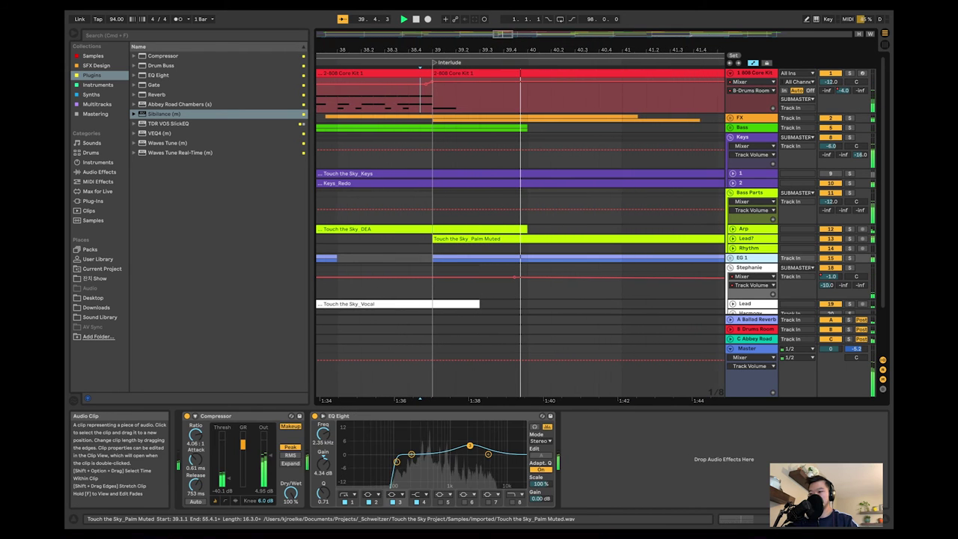
mouse_move(516, 50)
left_mouse_down()
mouse_move(517, 67)
mouse_move(516, 34)
left_mouse_up()
key("space")
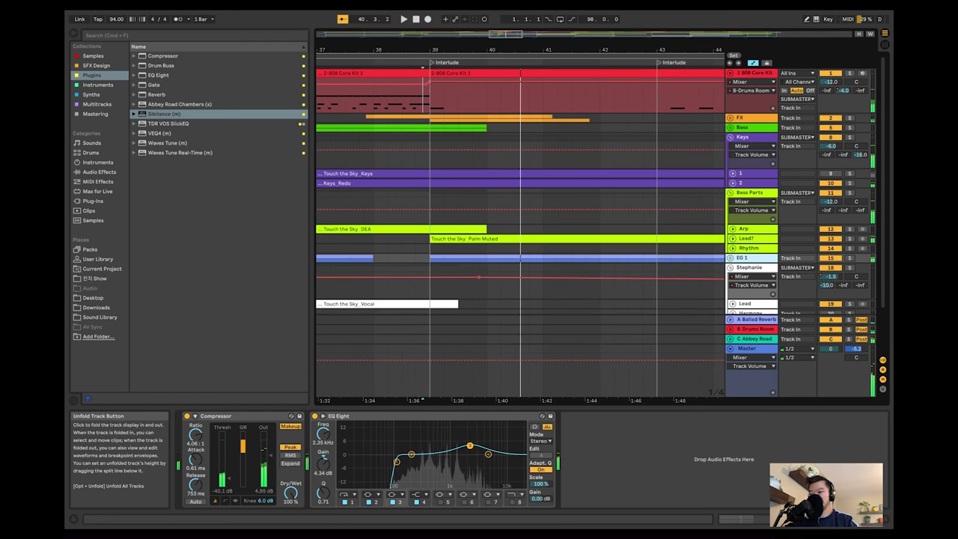
Raise the Lead? track's volume automation to -3.0 dB from bar 39 to the Bridge at bar 47 and play the Interlude
left_click(733, 239)
scroll(633, 258, "down", 2)
scroll(633, 259, "right", 5)
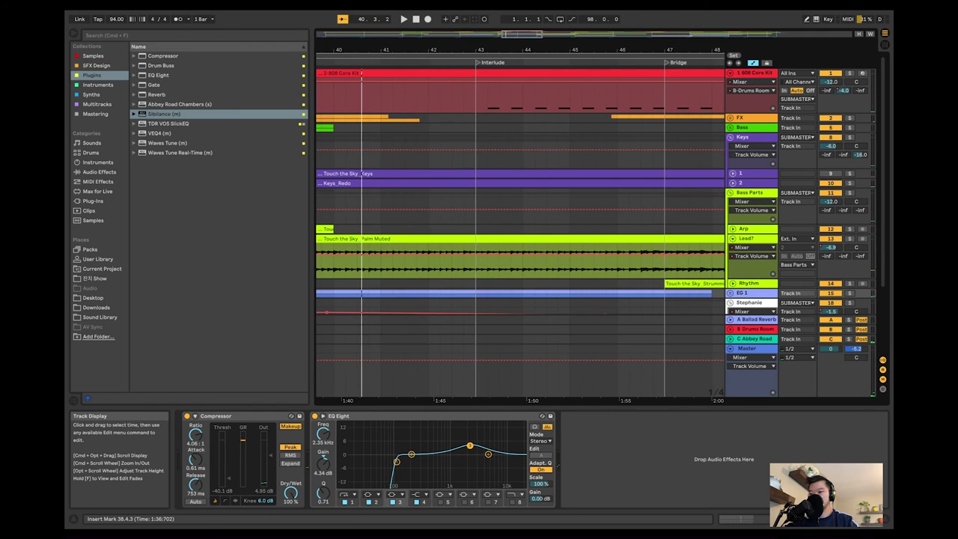
left_click(599, 238)
left_click(557, 255)
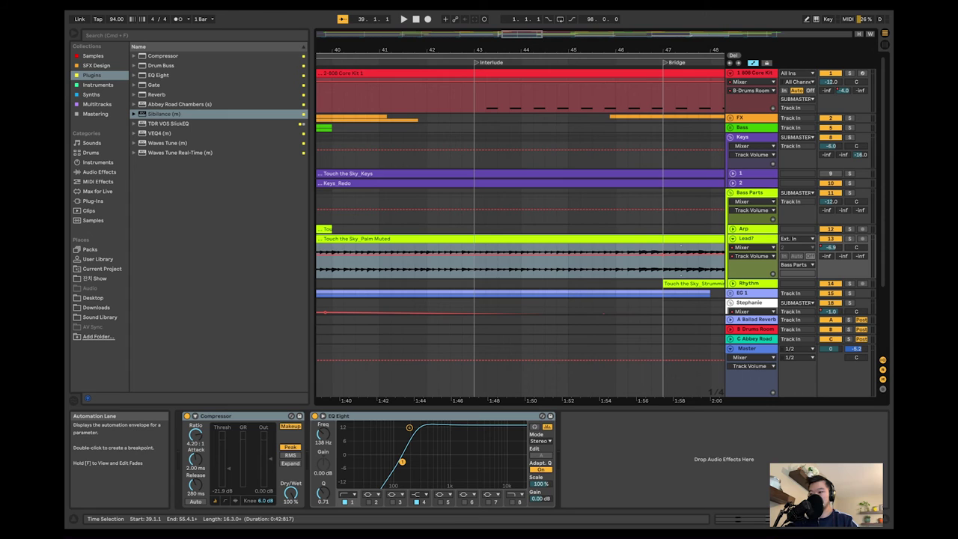
left_click_drag(663, 255, 332, 254)
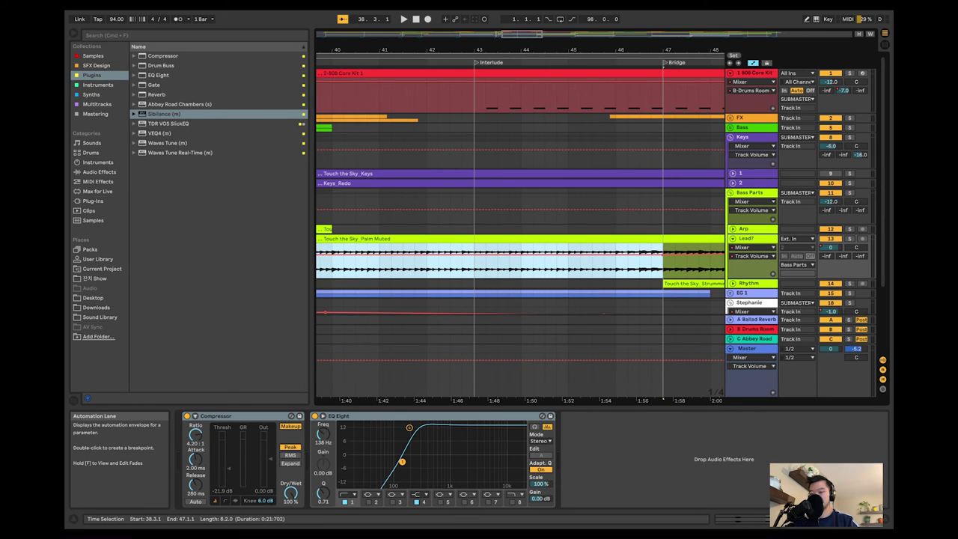
left_click_drag(332, 249, 388, 247)
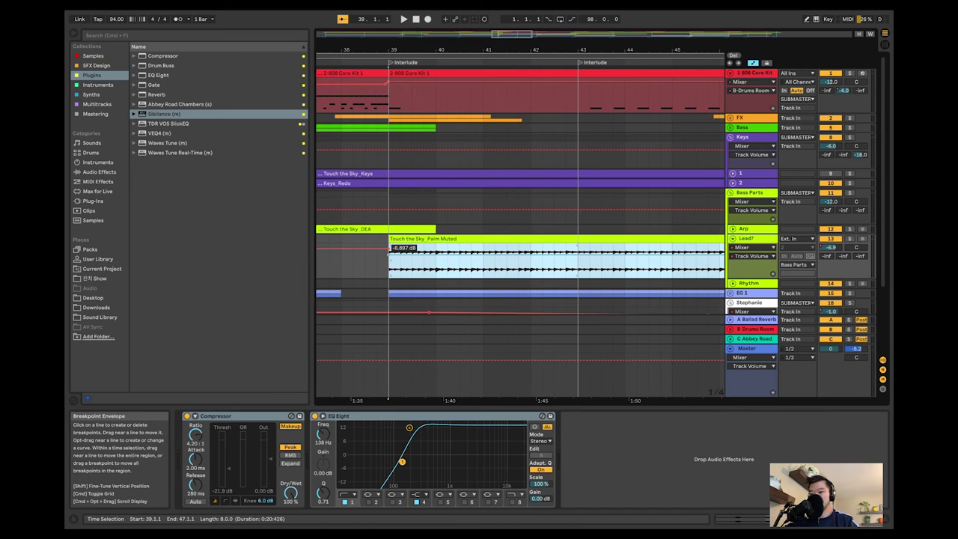
left_click_drag(389, 253, 390, 251)
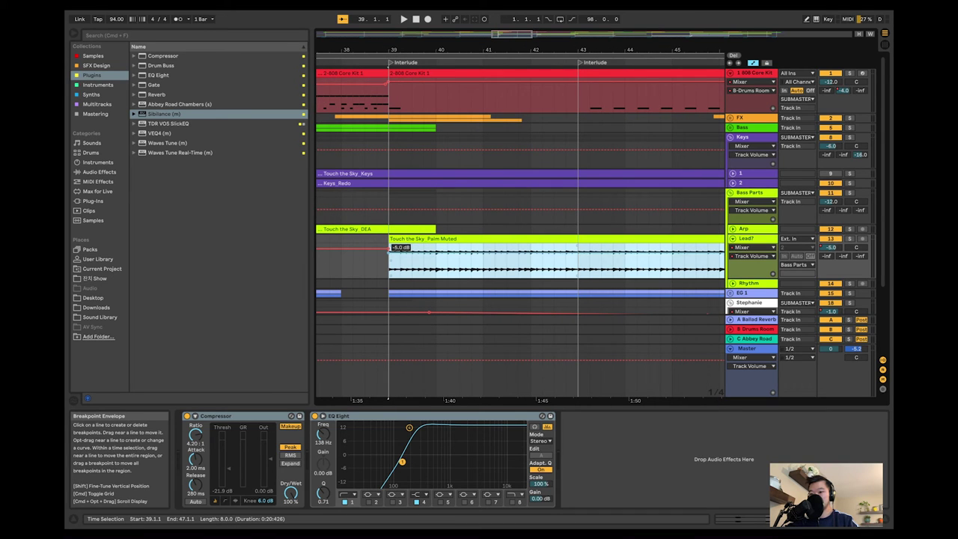
left_click(381, 254)
scroll(381, 255, "left", 3)
key("space")
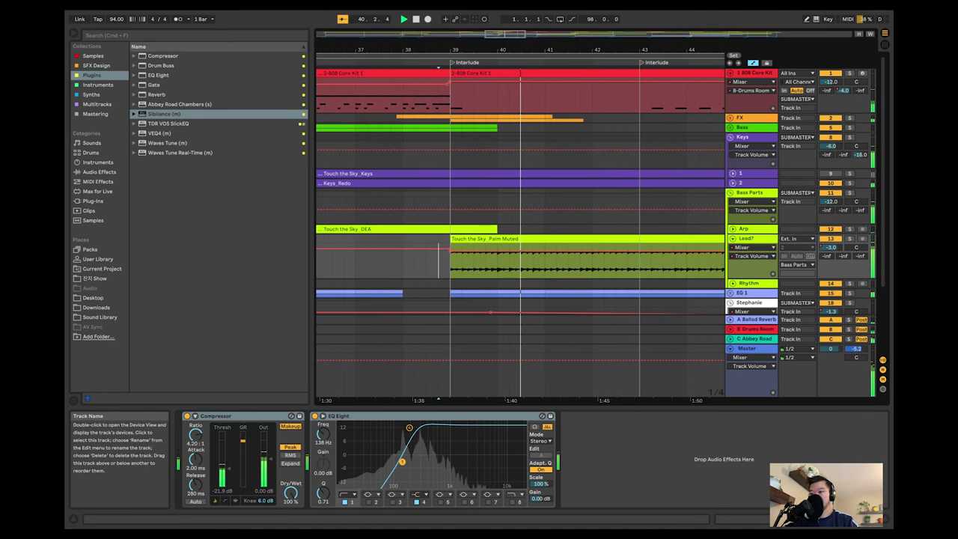
Automate the EG 1 group's volume down to -17.0 dB and its C-Abbey Road send down to -22.0 dB from bar 39 to bar 48
scroll(520, 229, "down", 5)
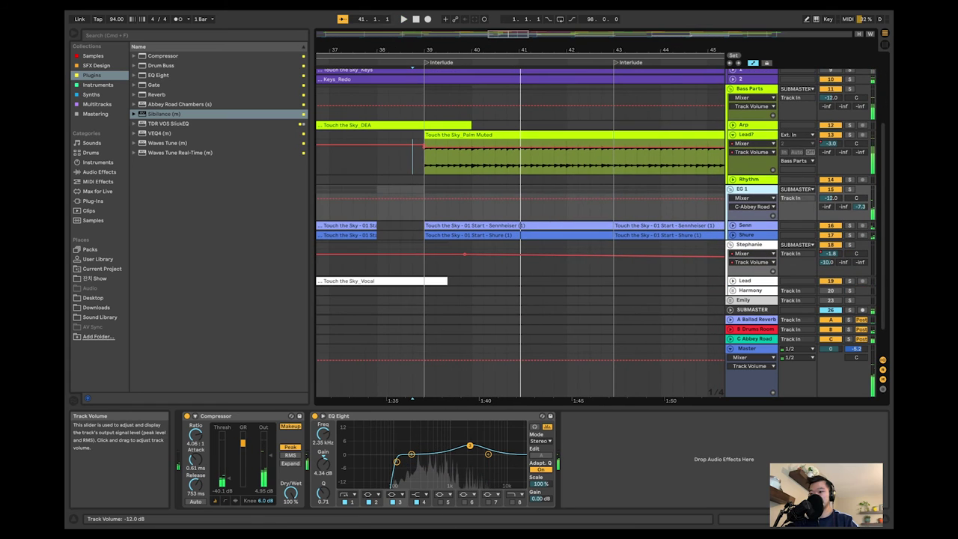
scroll(577, 206, "down", 5)
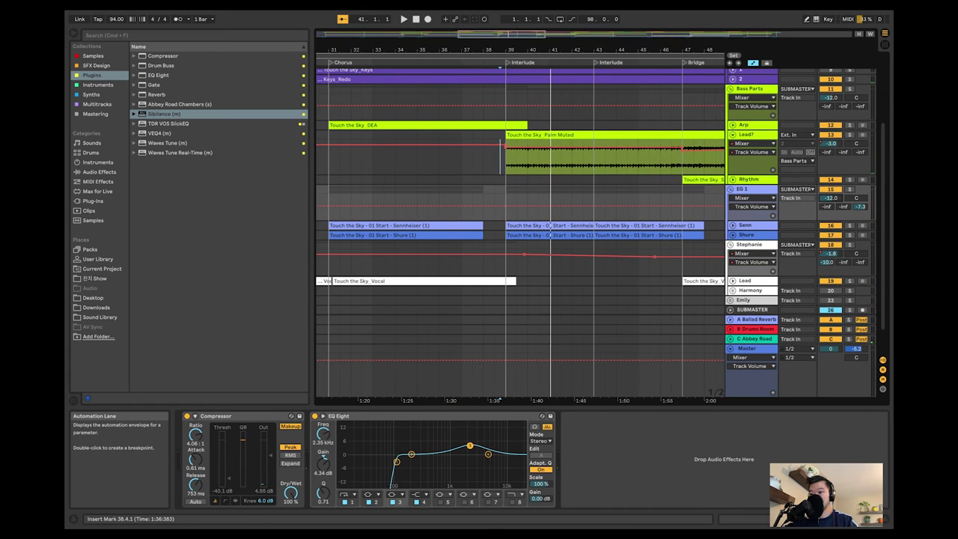
left_click_drag(506, 207, 693, 207)
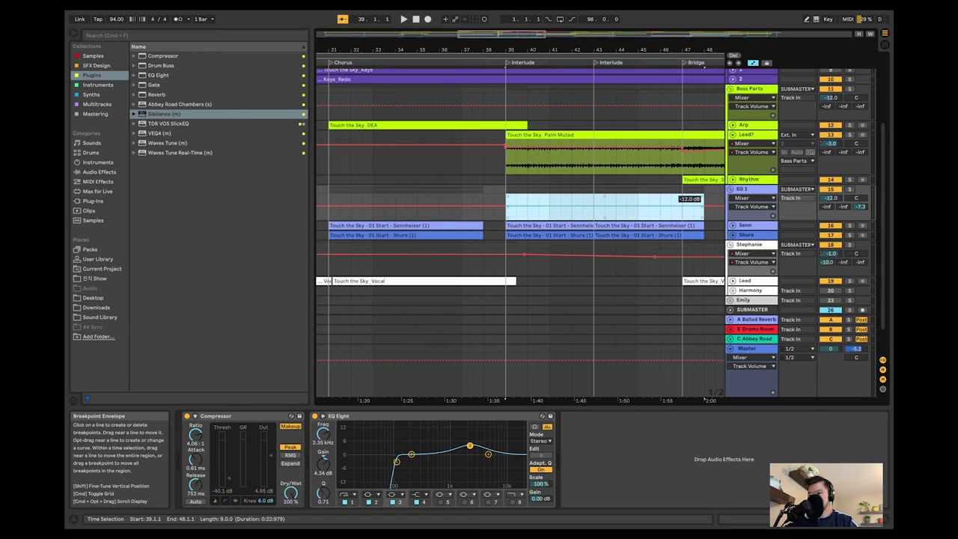
left_click_drag(599, 206, 599, 207)
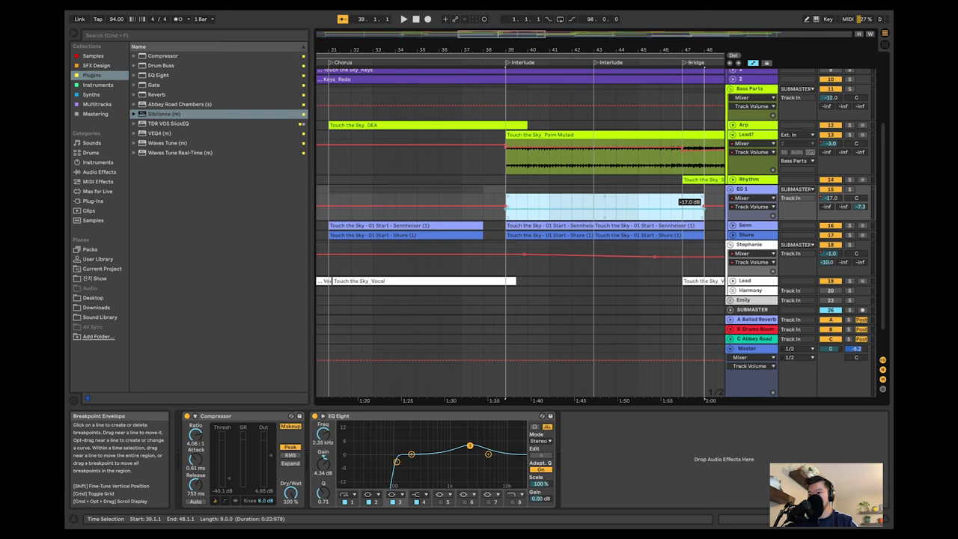
key("space")
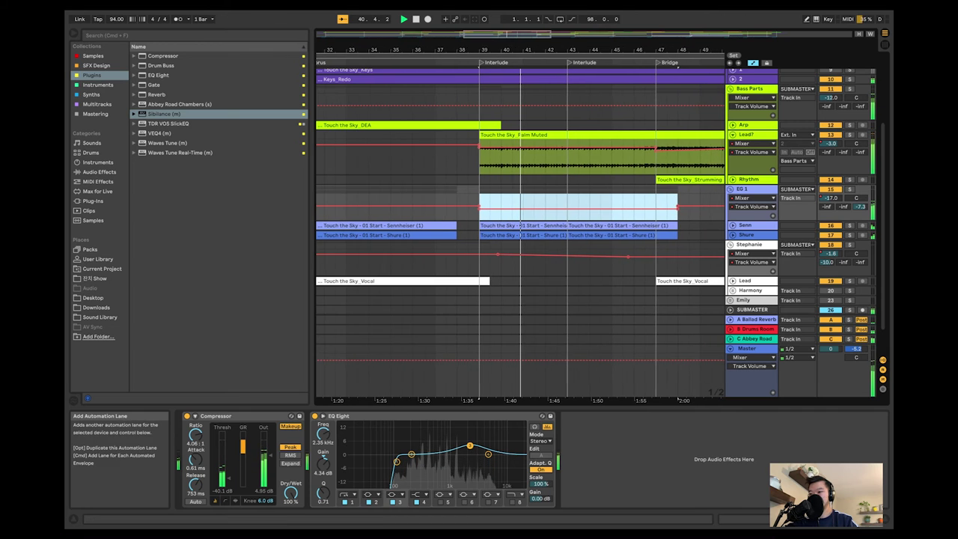
left_click(860, 206)
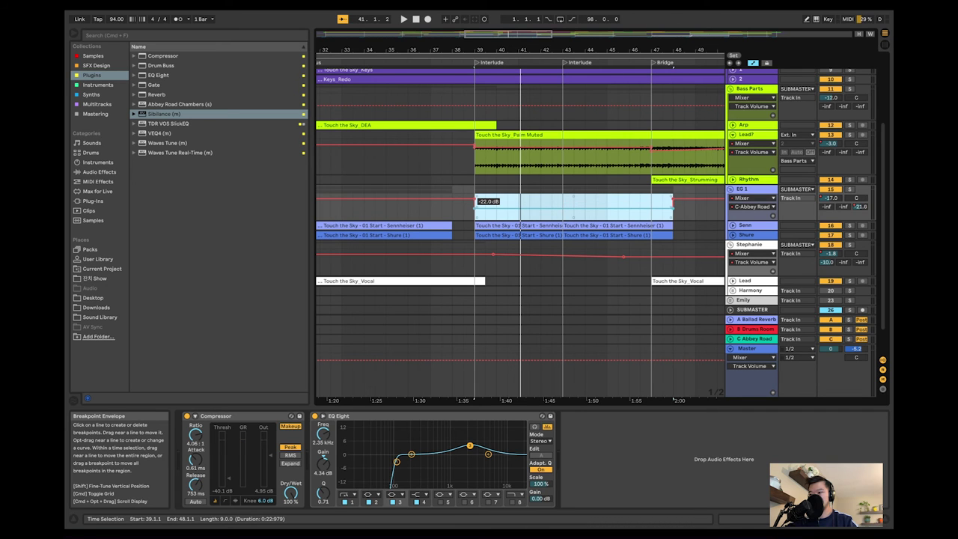
key("space")
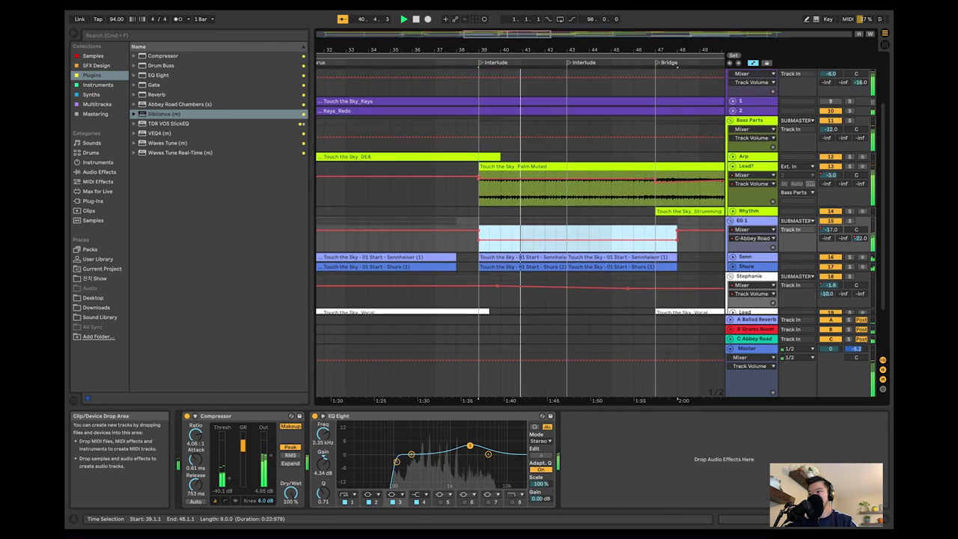
Ramp the Keys group's volume automation from bar 39 up to about -0.4 dB at bar 43, hold it until the Bridge, and play the section
scroll(519, 225, "up", 5)
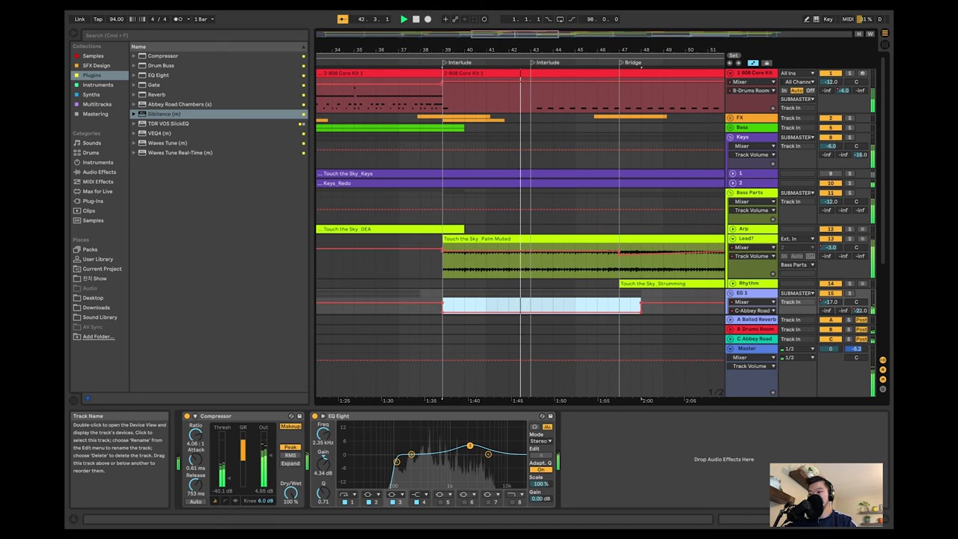
left_click(733, 183)
left_click(523, 194)
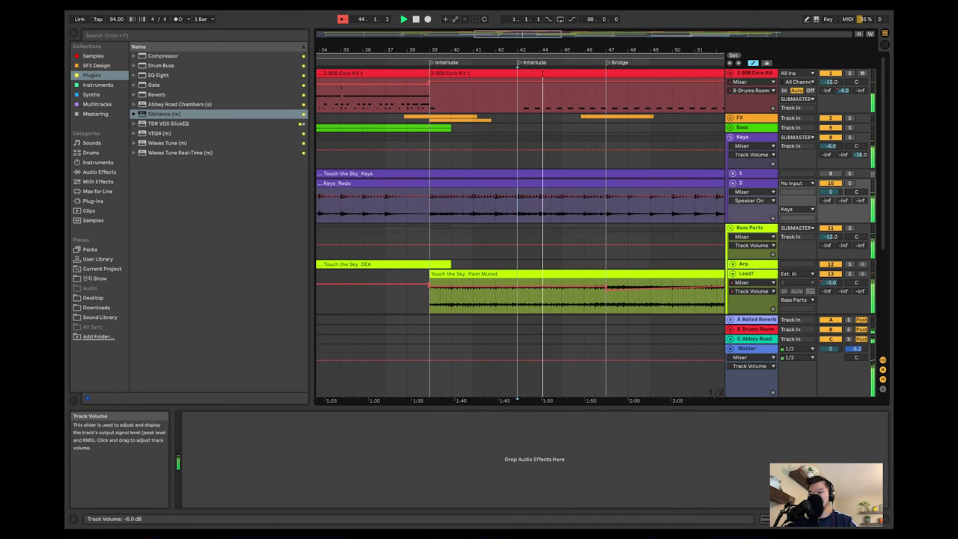
left_click(517, 150)
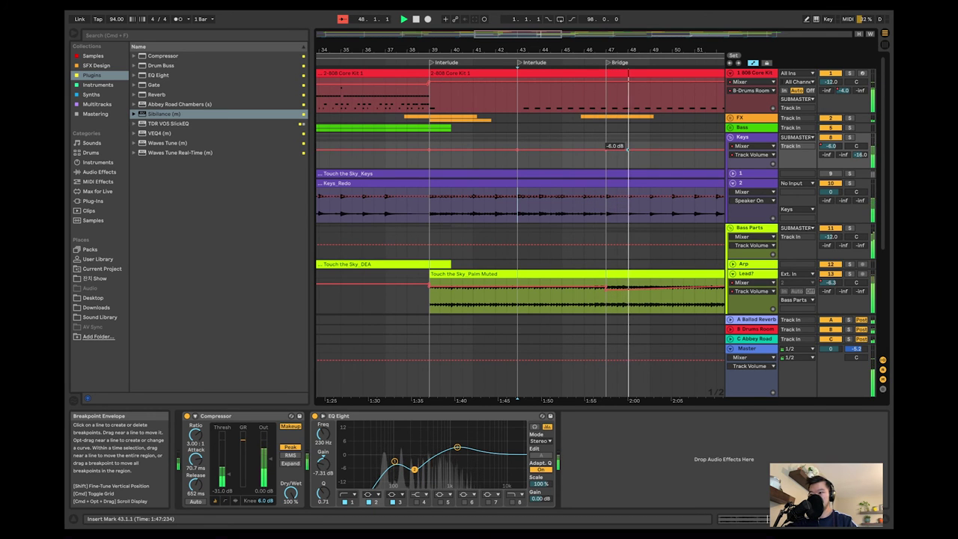
left_click_drag(605, 150, 605, 146)
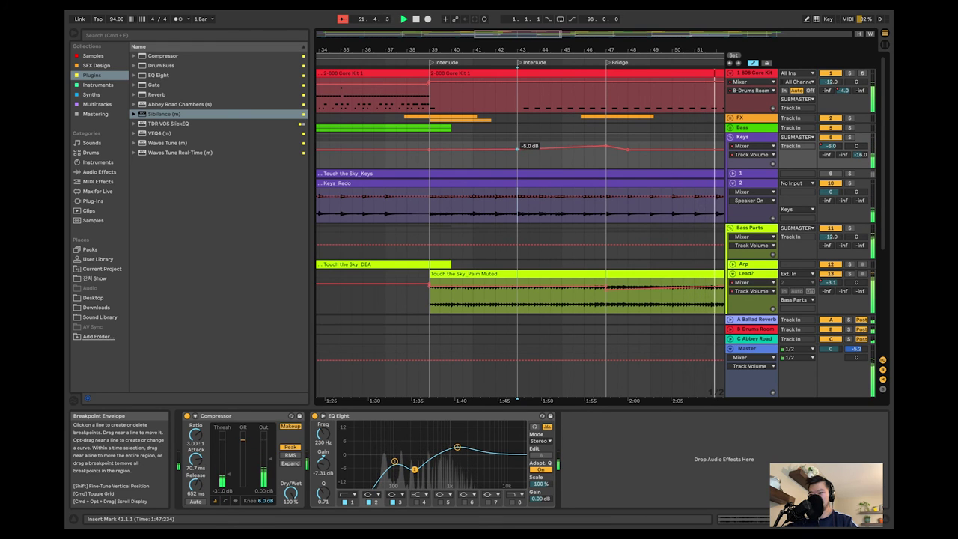
left_click_drag(517, 148, 517, 144)
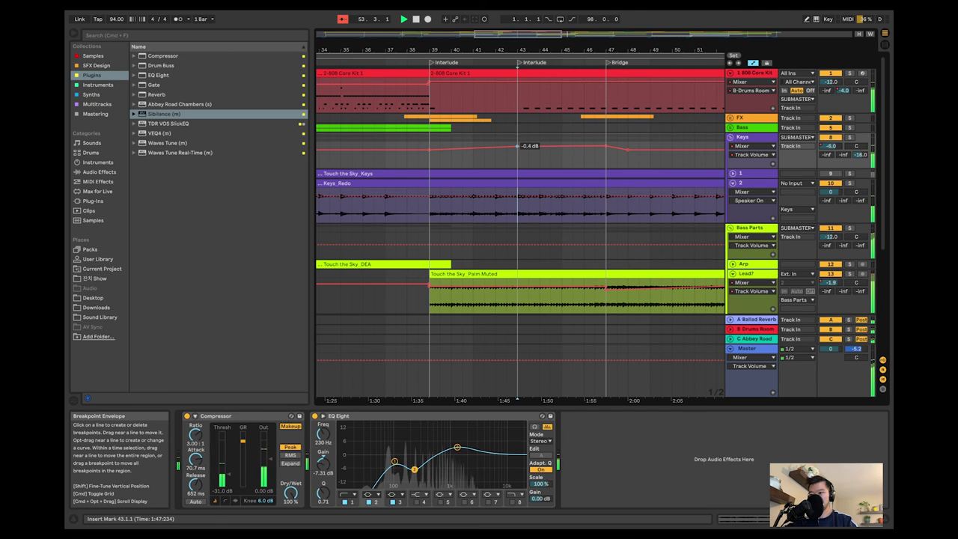
key("space")
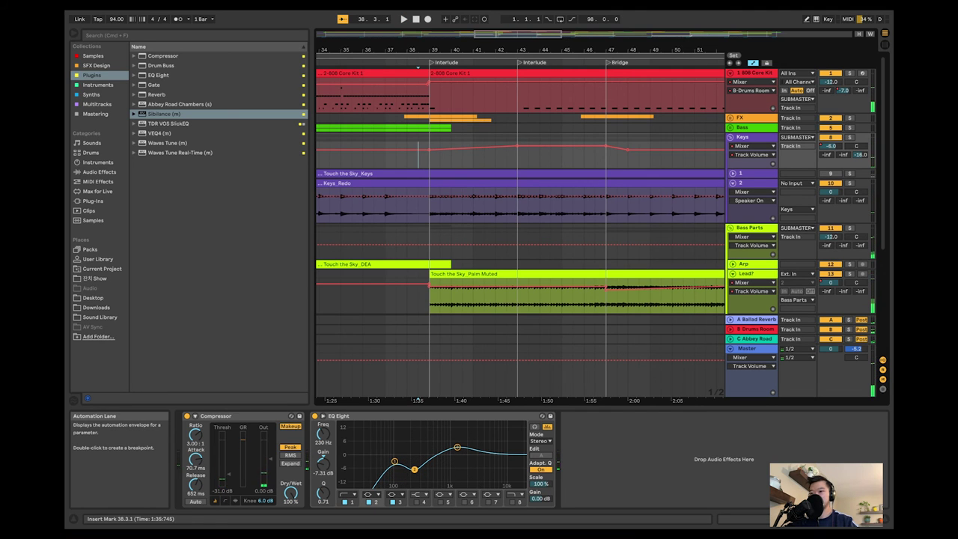
scroll(464, 155, "left", 1)
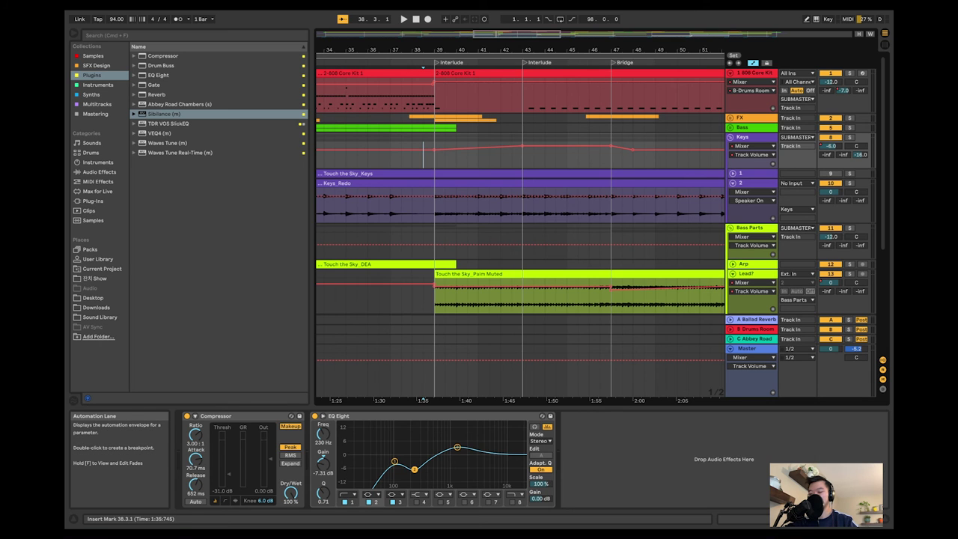
key("space")
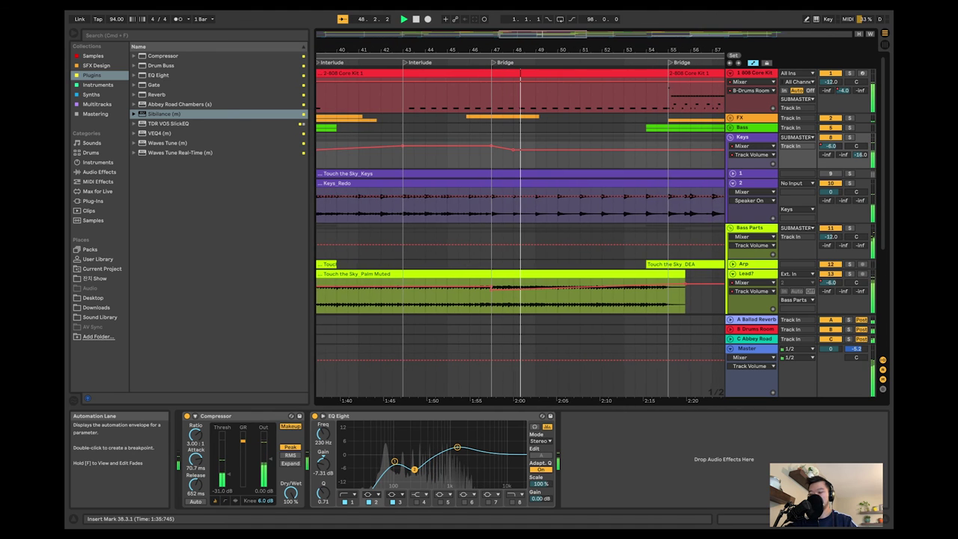
Ramp the lead vocal group's volume automation from -5.0 dB at bar 54 up to 0 dB at the bar 55 Bridge
scroll(488, 150, "down", 5)
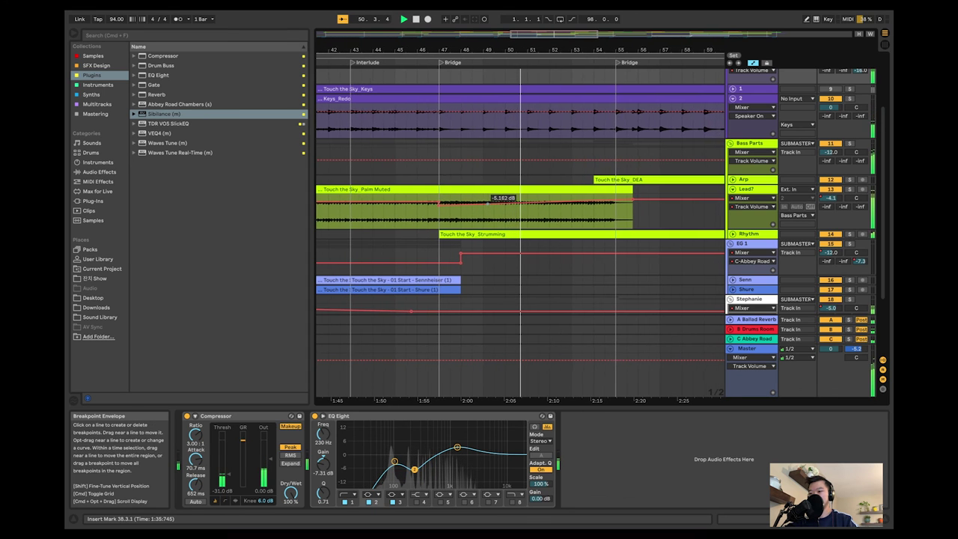
scroll(447, 201, "down", 5)
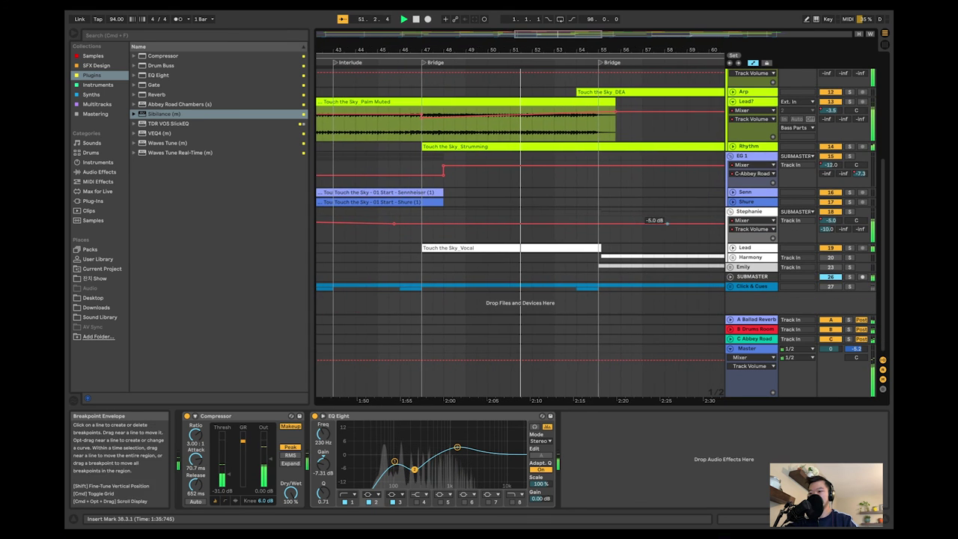
left_click(544, 222)
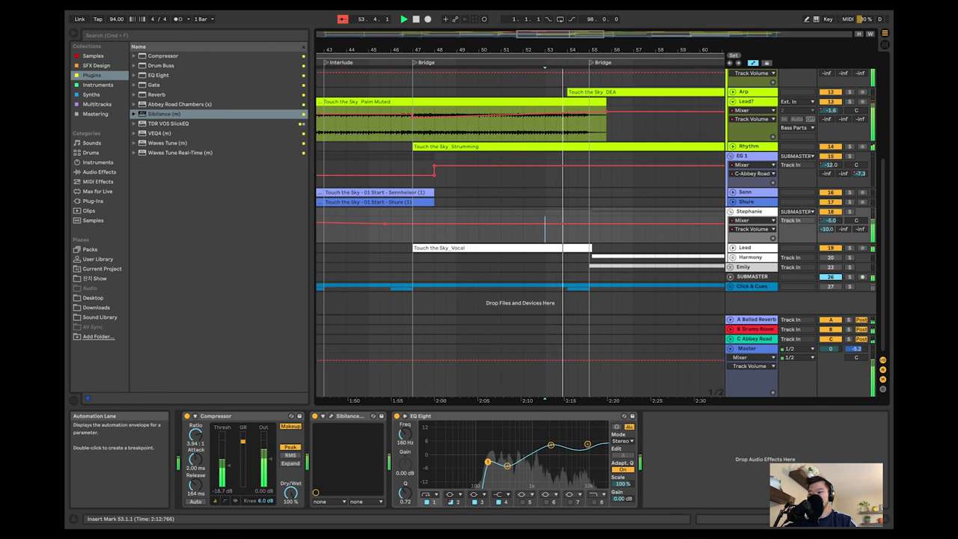
left_click(567, 221)
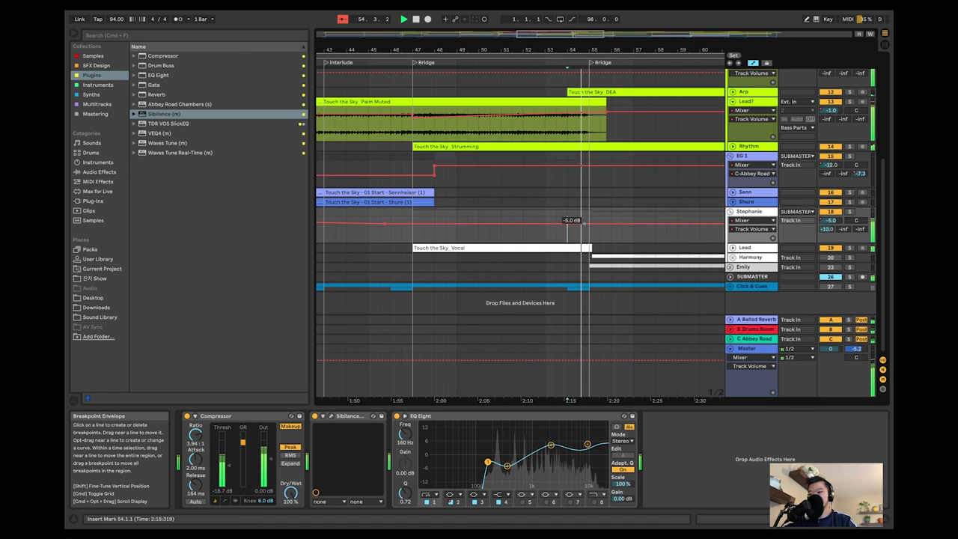
key("space")
left_click_drag(589, 223, 589, 219)
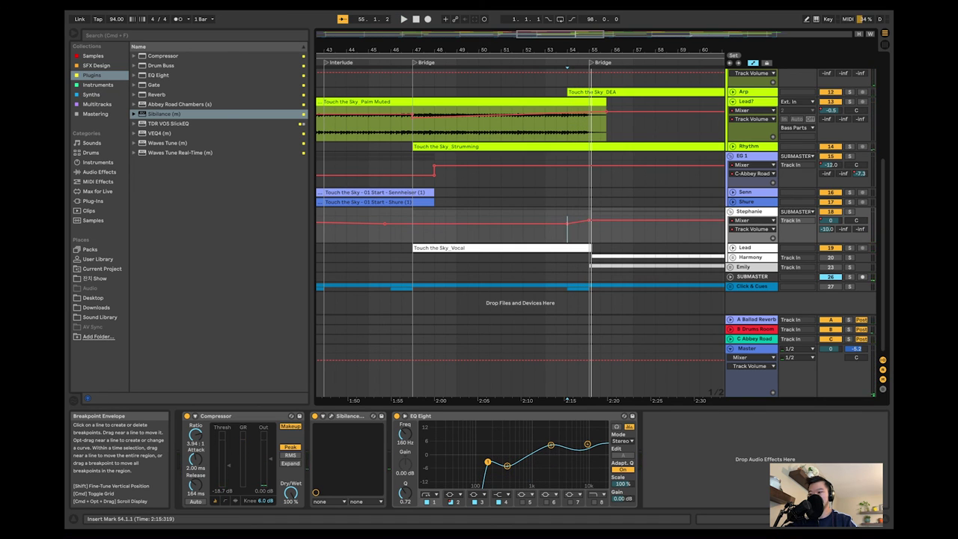
Unfold the Lead vocal track and listen to the transition into the bar 55 Bridge from bar 53.3
left_click(733, 248)
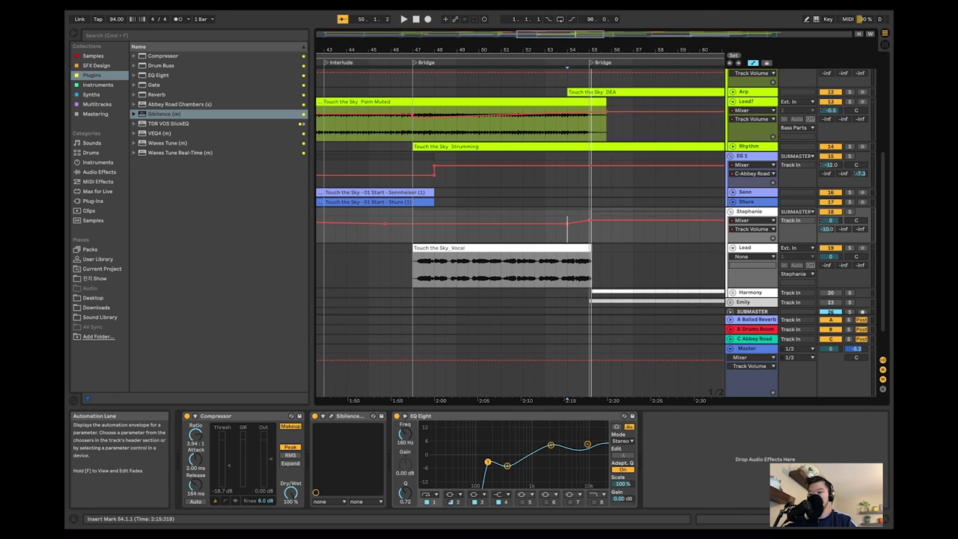
left_click(556, 270)
key("space")
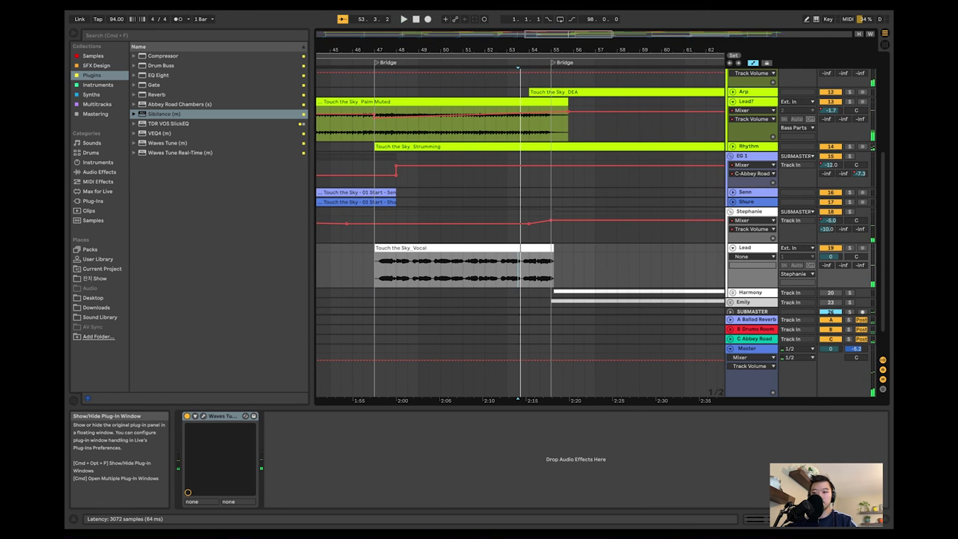
key("space")
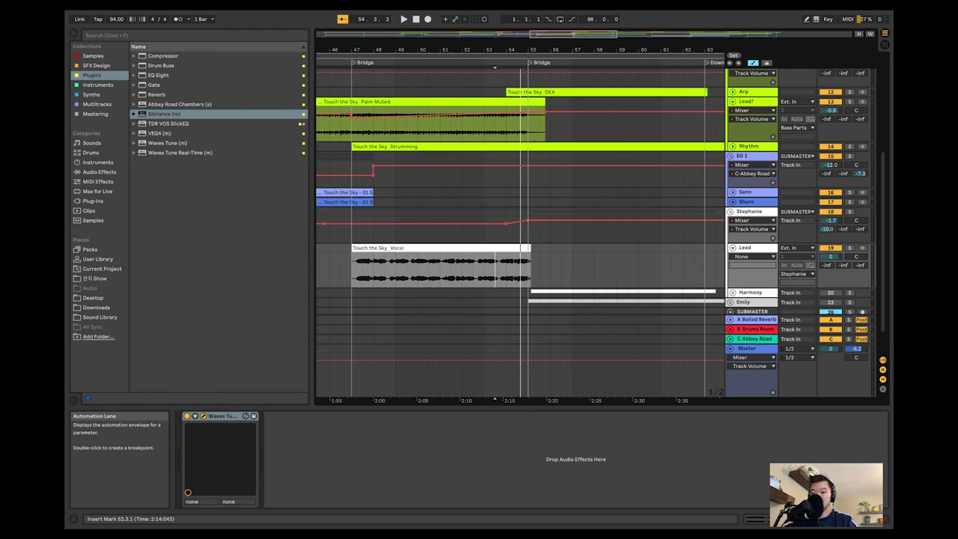
key("space")
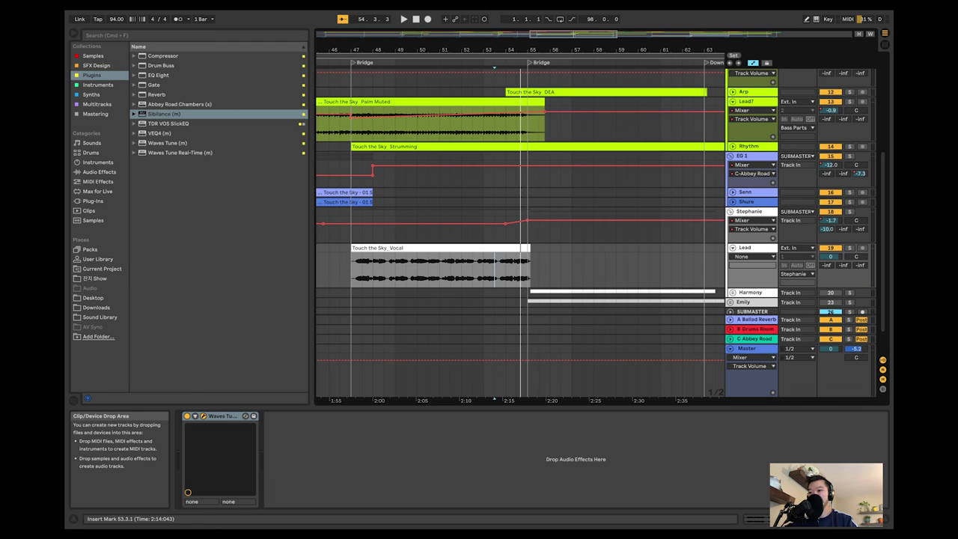
key("space")
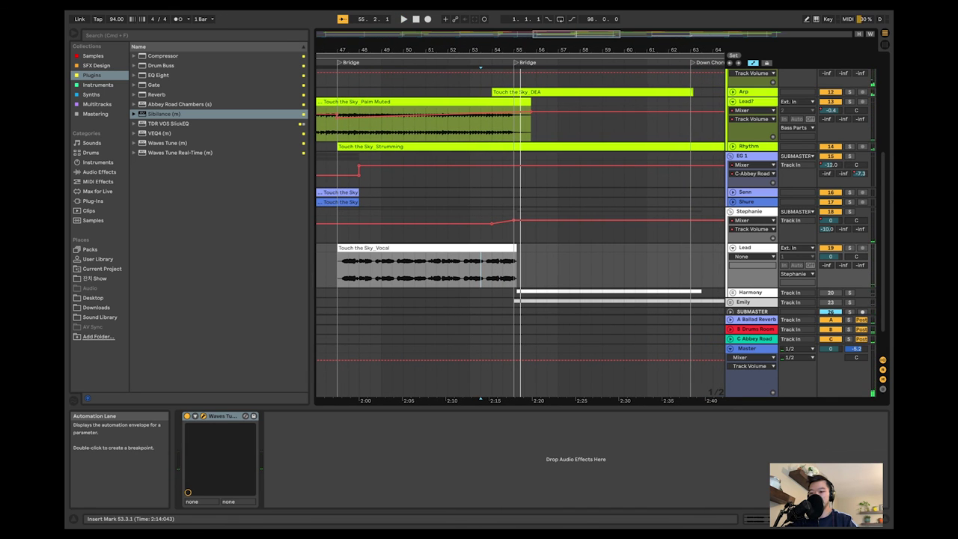
key("space")
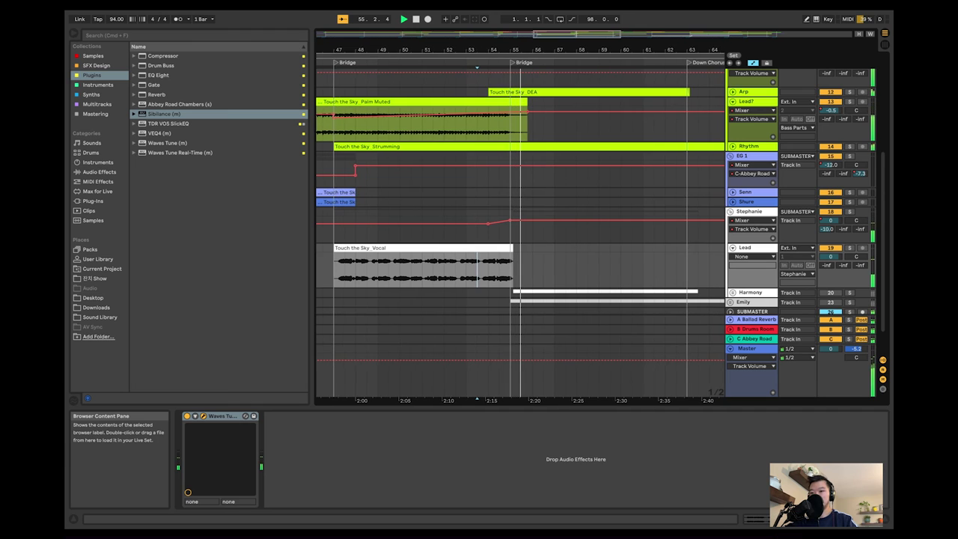
key("space")
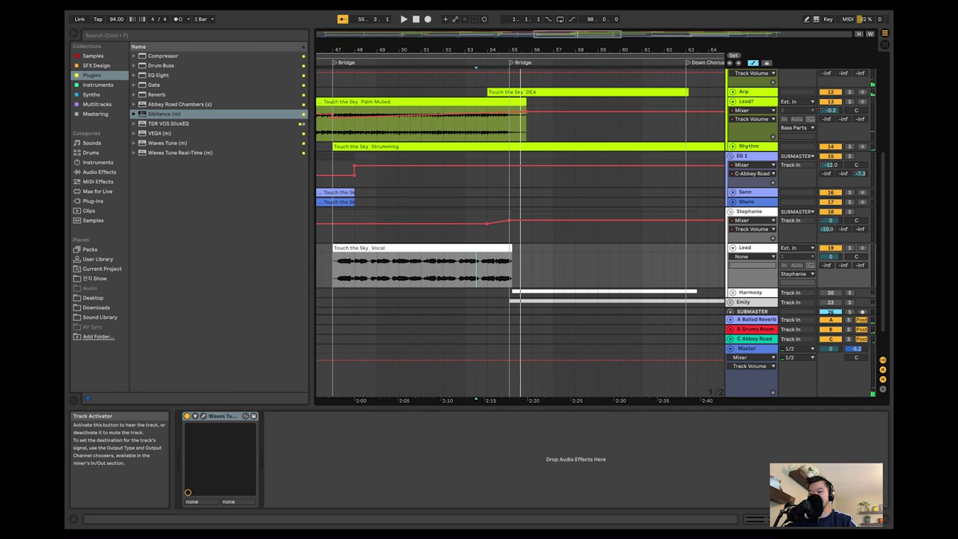
Copy the Riser3 clip from the bar 47 Bridge to the same position around the bar 55 Bridge, and play from bar 53
scroll(520, 232, "left", 5)
scroll(521, 232, "up", 3)
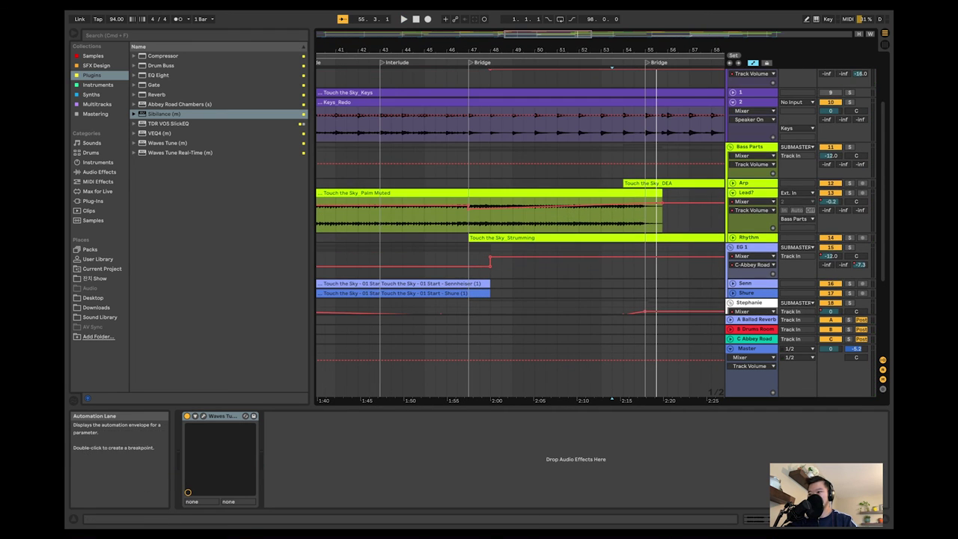
scroll(752, 224, "up", 3)
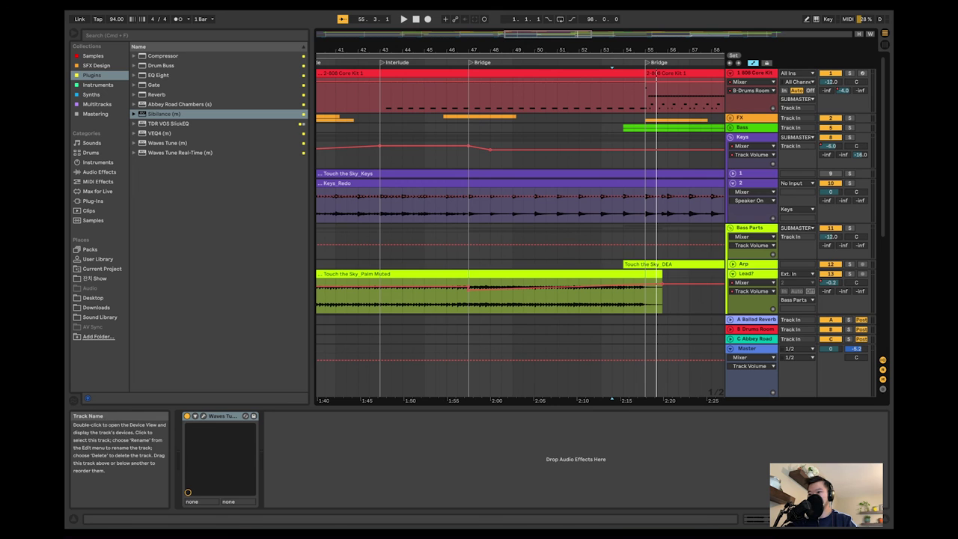
left_click(731, 118)
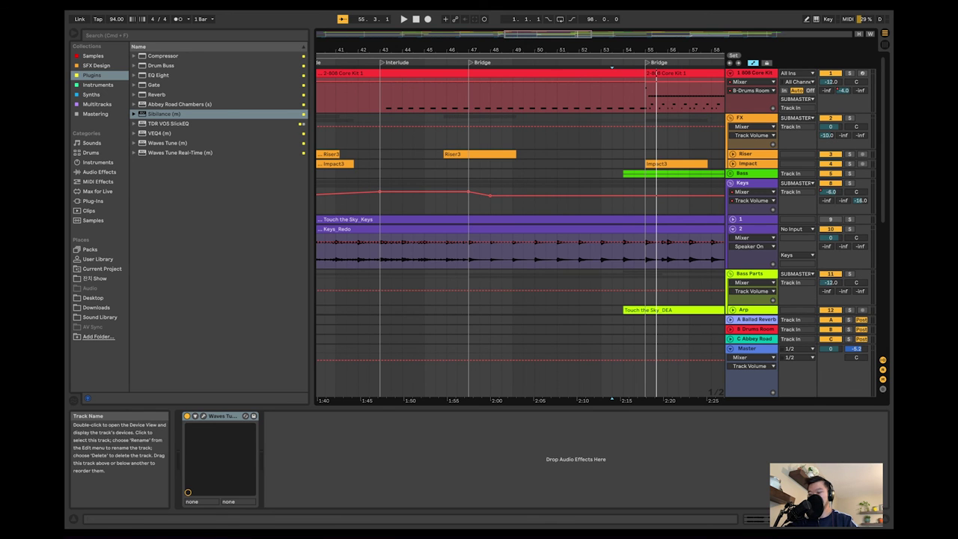
left_click(733, 154)
left_click_drag(475, 155, 650, 172)
left_click(600, 171)
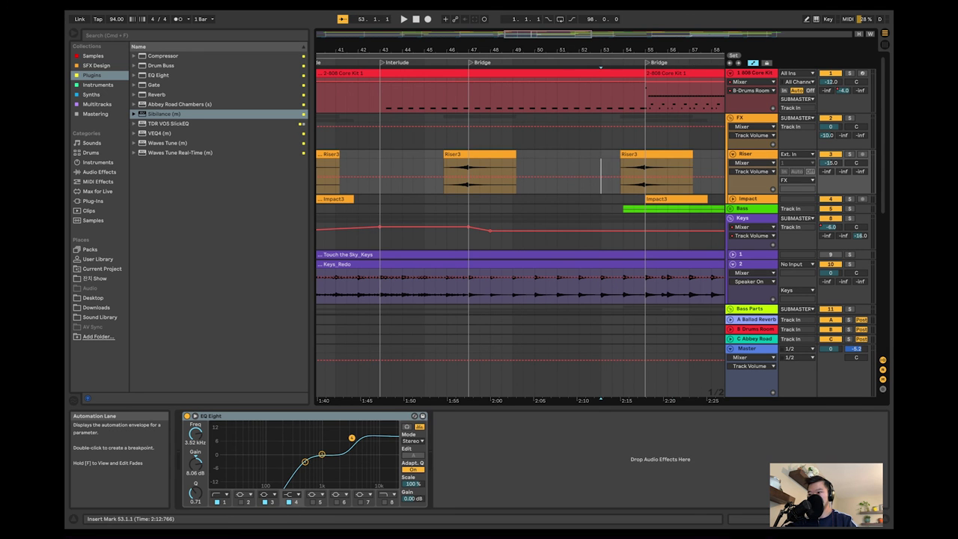
key("space")
Play into the bar 55 Bridge and unfold the second vocalist's group and its first vocal track
scroll(513, 171, "down", 5)
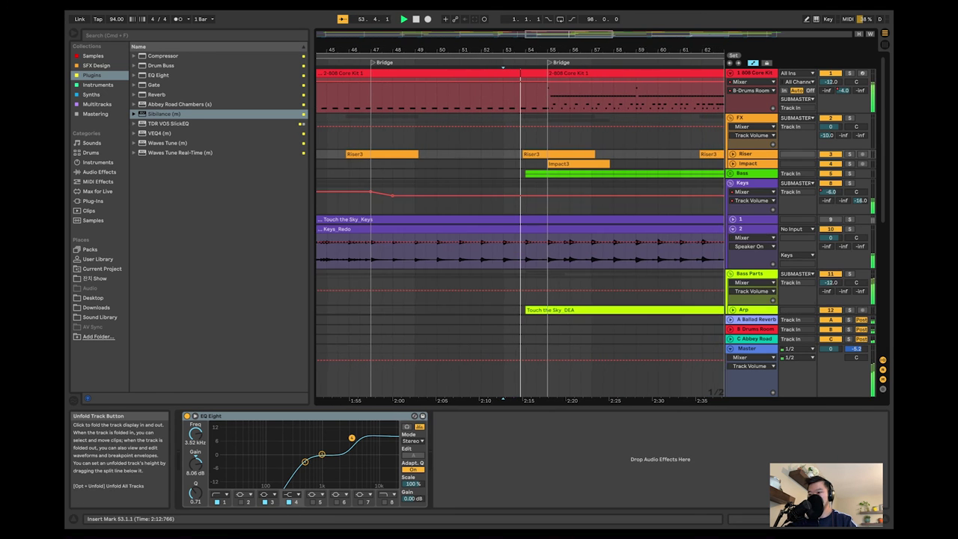
scroll(513, 171, "down", 2)
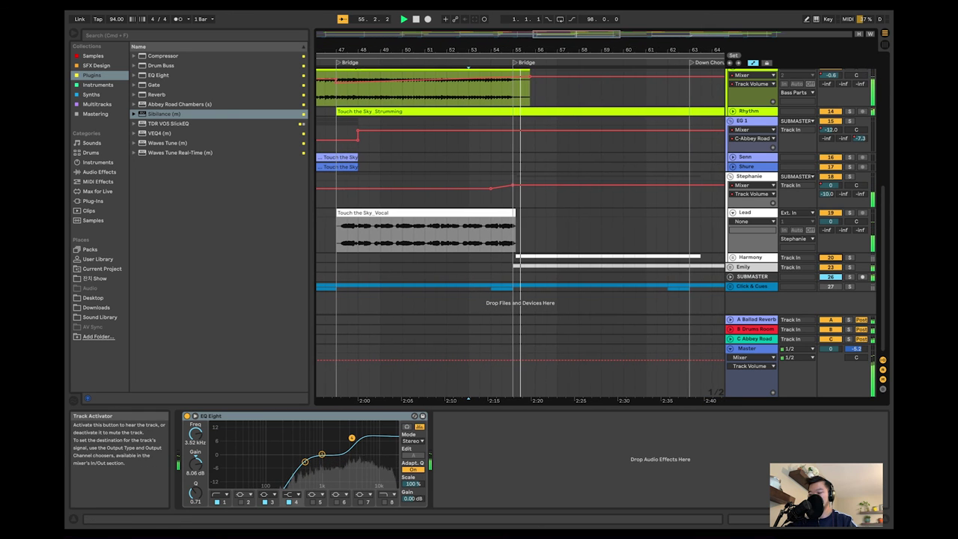
left_click(731, 268)
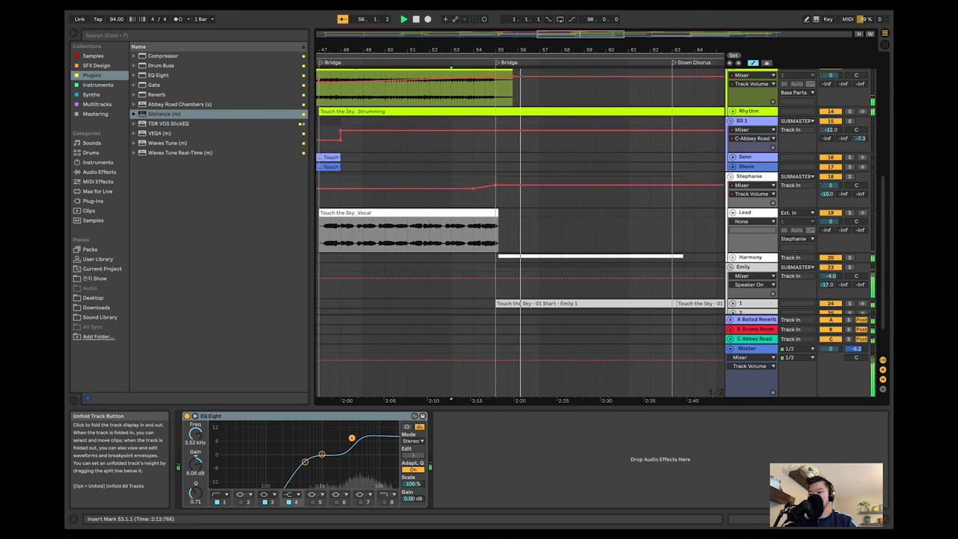
scroll(731, 267, "down", 2)
left_click(732, 257)
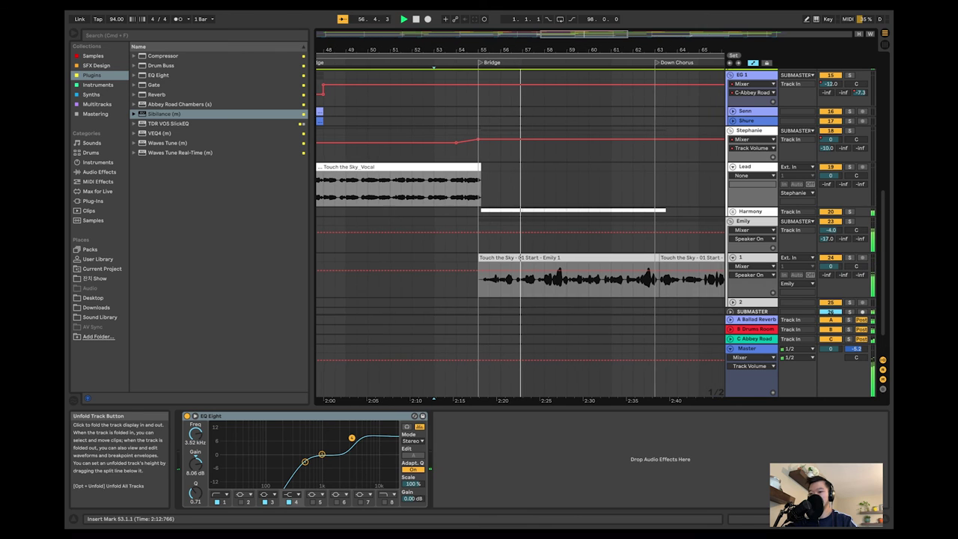
key("space")
Add the Sibilance plug-in to the second vocalist's group and place it between the Compressor and EQ Eight
scroll(731, 258, "down", 2)
left_click(744, 185)
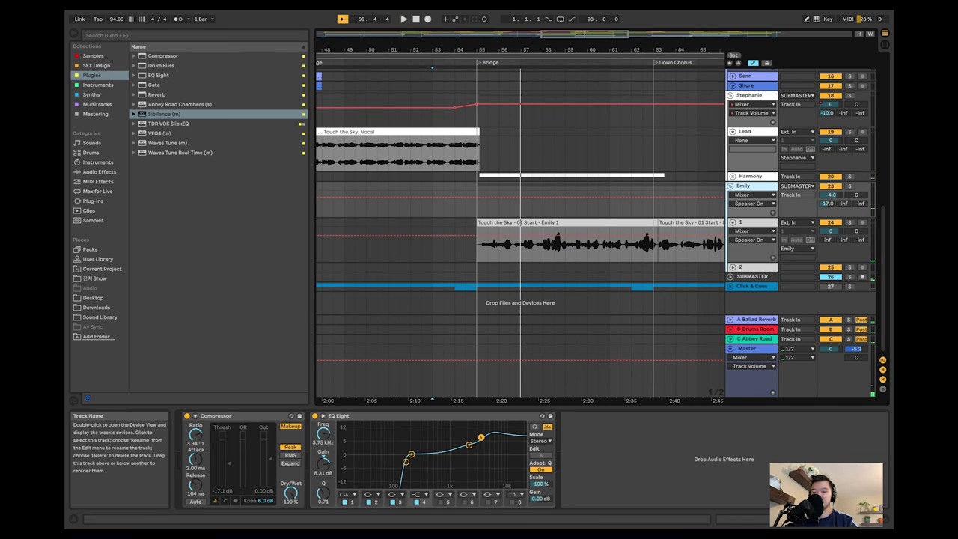
double_click(164, 113)
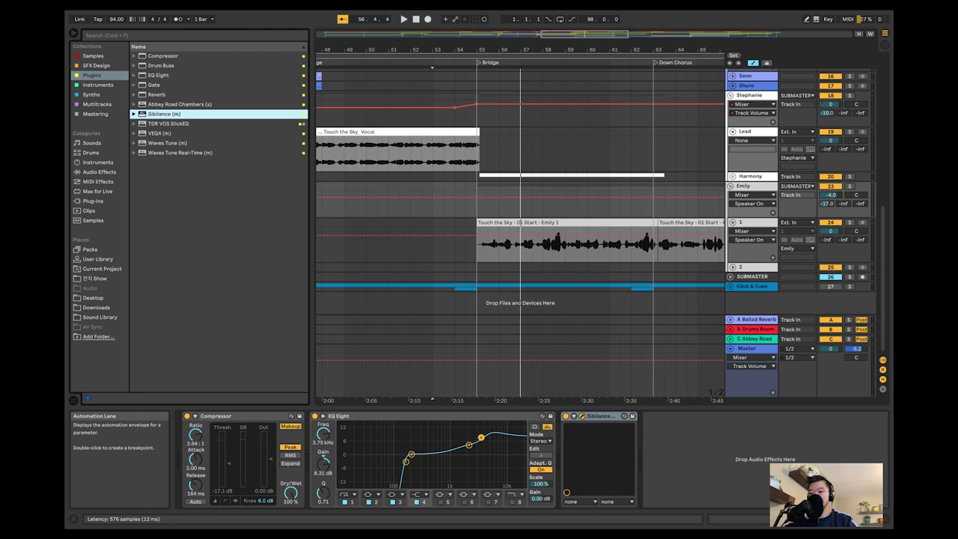
left_click_drag(601, 416, 319, 419)
key("Left")
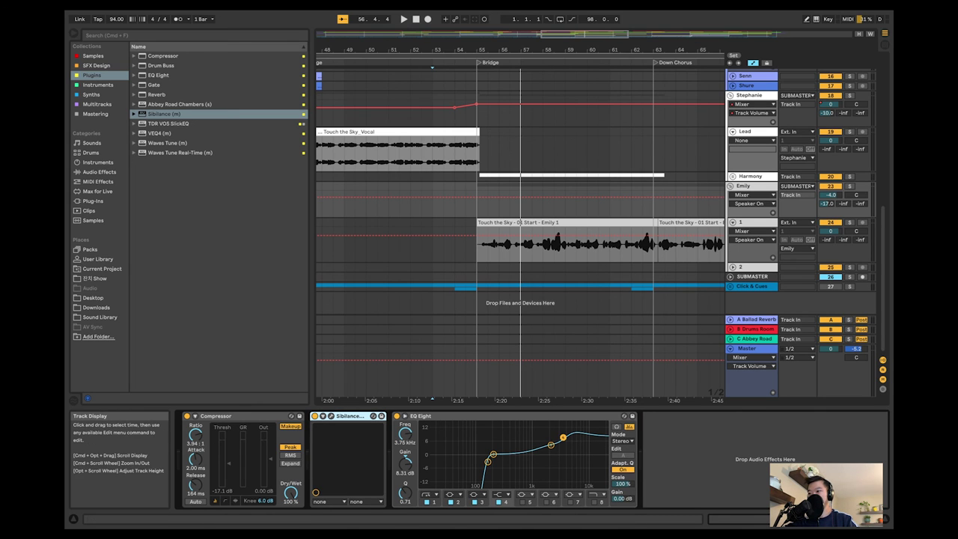
Solo the second vocalist's group and set the playback start at the bar 55 Bridge
left_click(850, 187)
key("space")
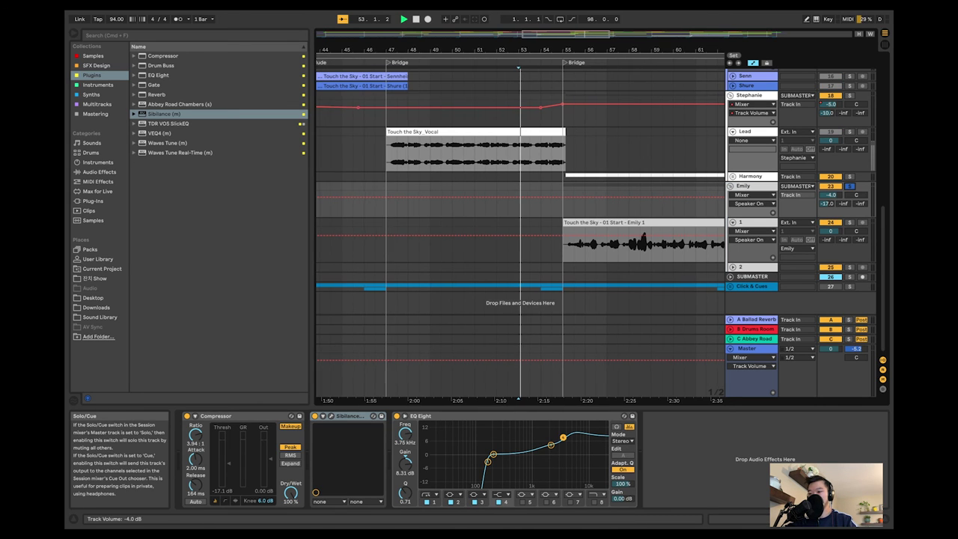
left_click(559, 248)
key("space")
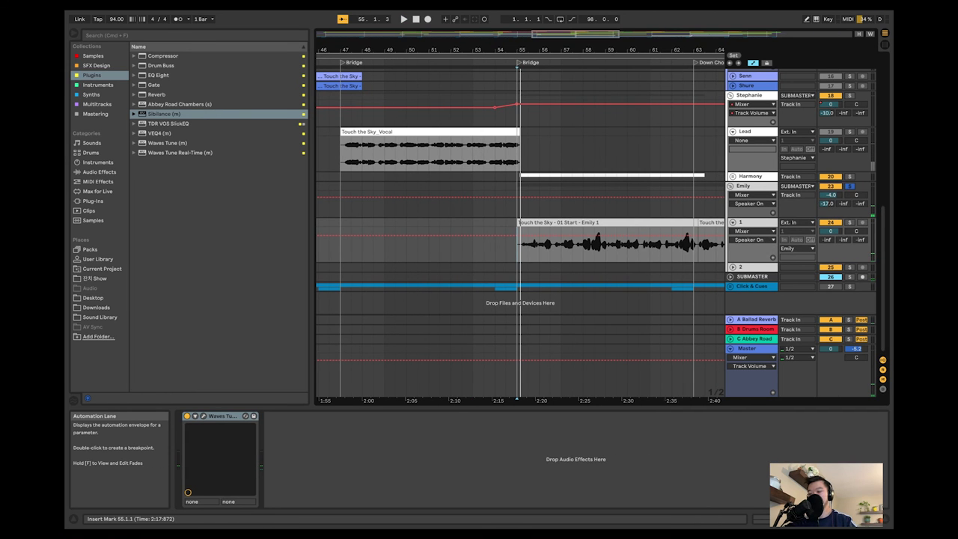
scroll(474, 187, "down", 10)
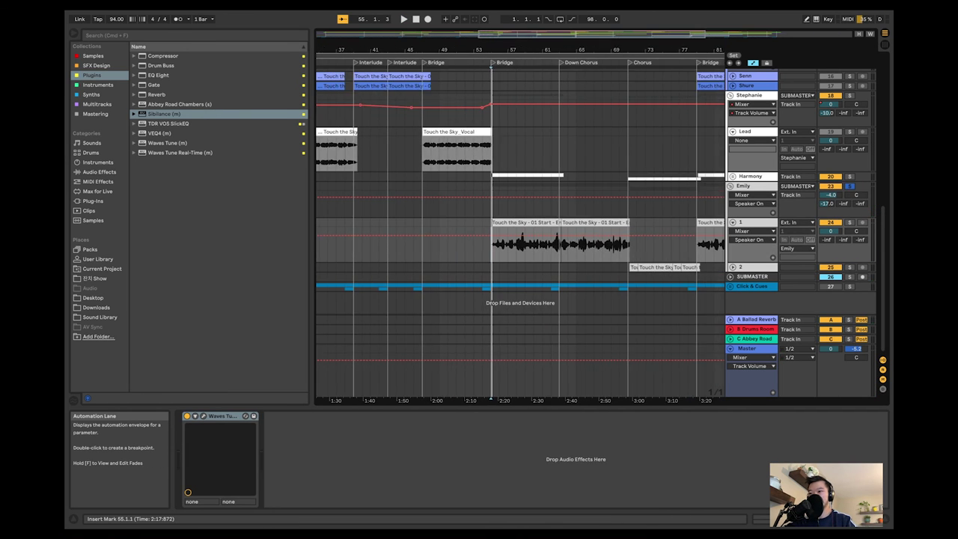
scroll(474, 187, "up", 3)
scroll(449, 185, "up", 2)
scroll(449, 186, "down", 3)
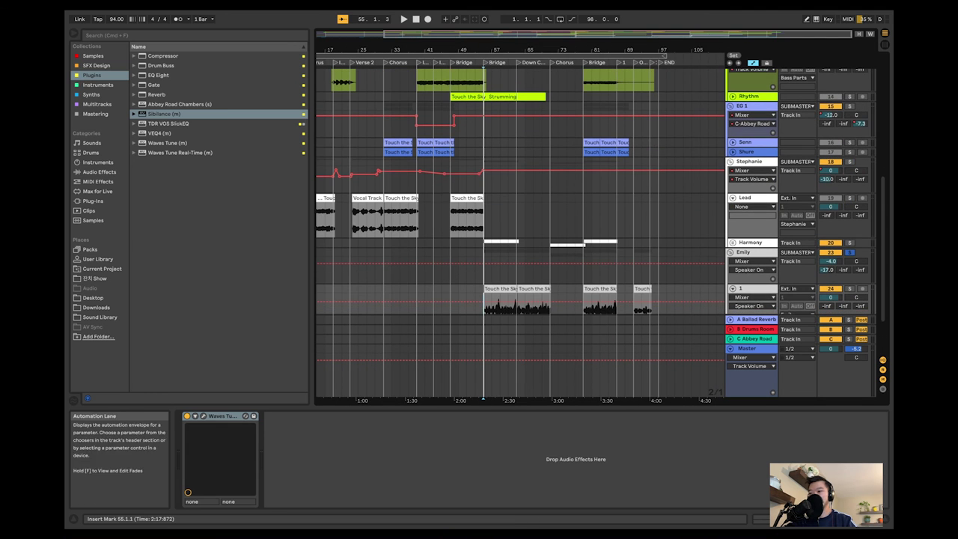